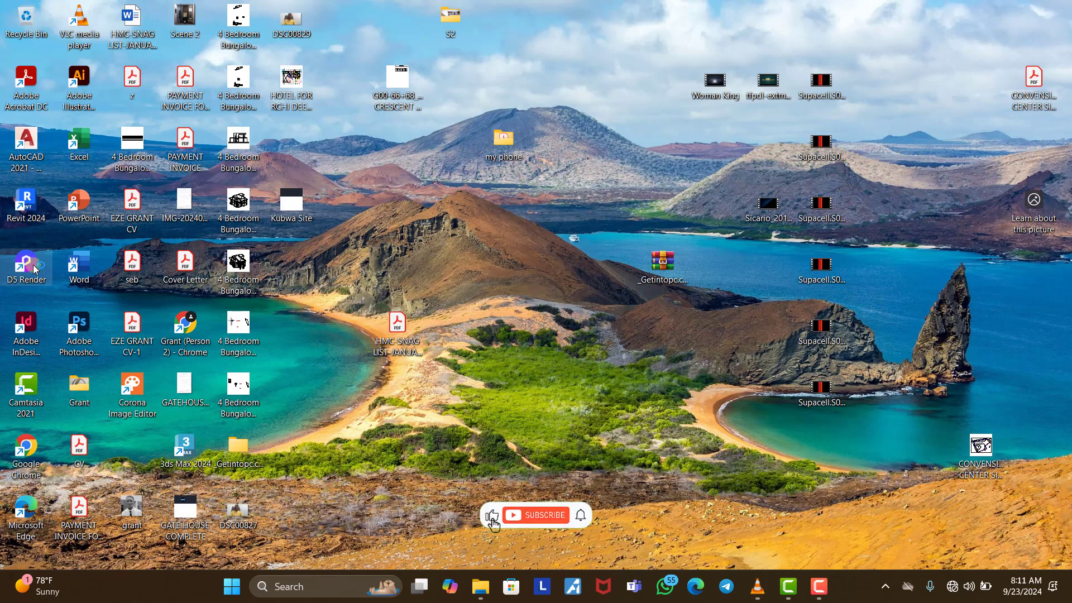
Open the recent 3 Bedroom Dup project in D5 Render and dismiss the Beginner's Guide
double_click(35, 270)
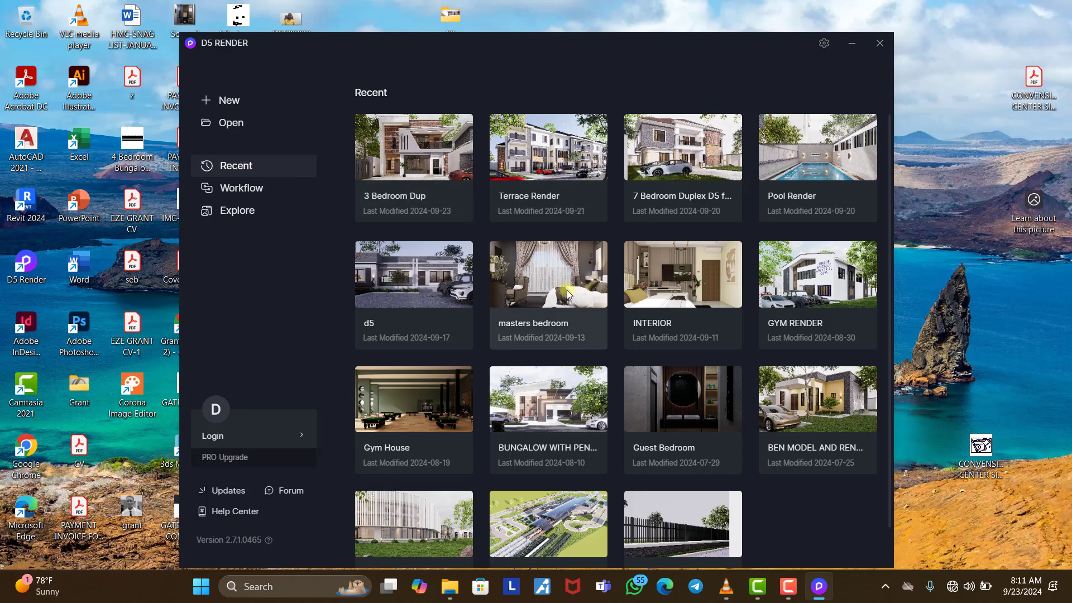
click(417, 156)
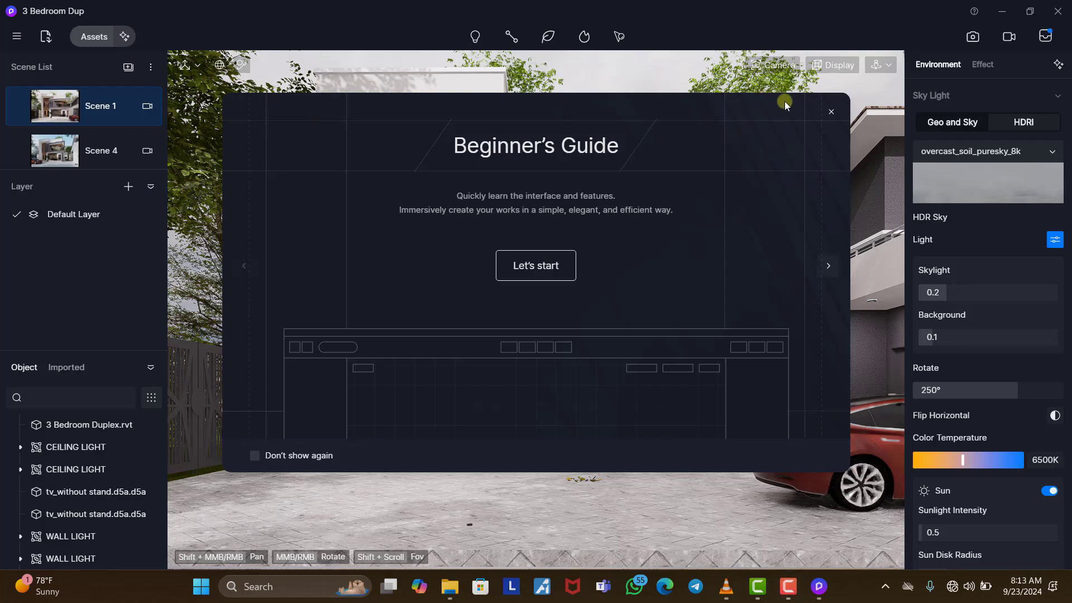
click(830, 112)
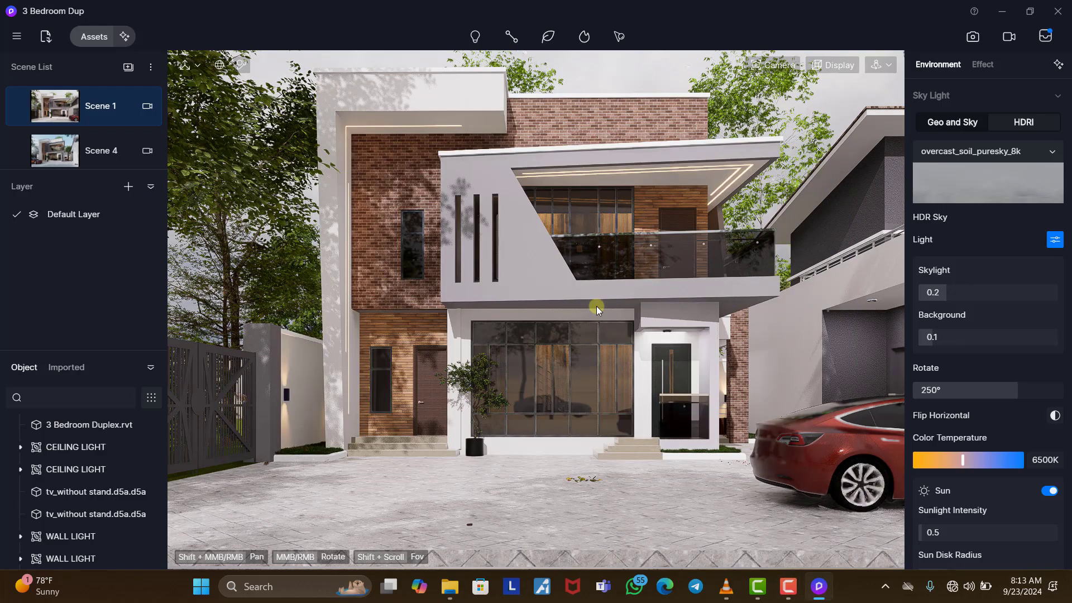
Look at the house in Scene 1 and Scene 4, return to Scene 1 and switch to video mode
scroll(596, 241, up, 5)
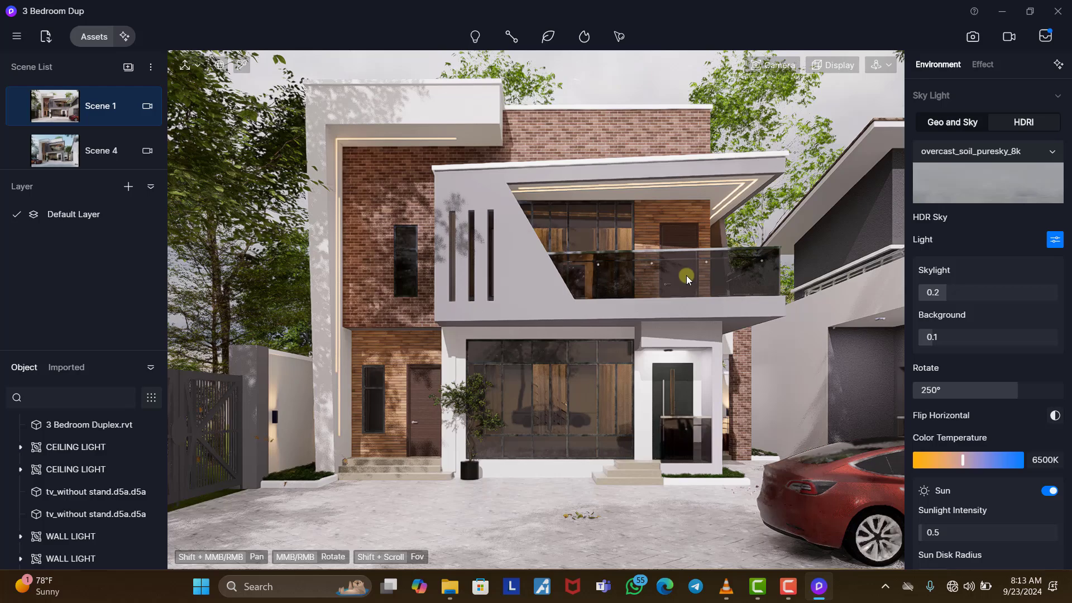
middle_drag(725, 299, 608, 358)
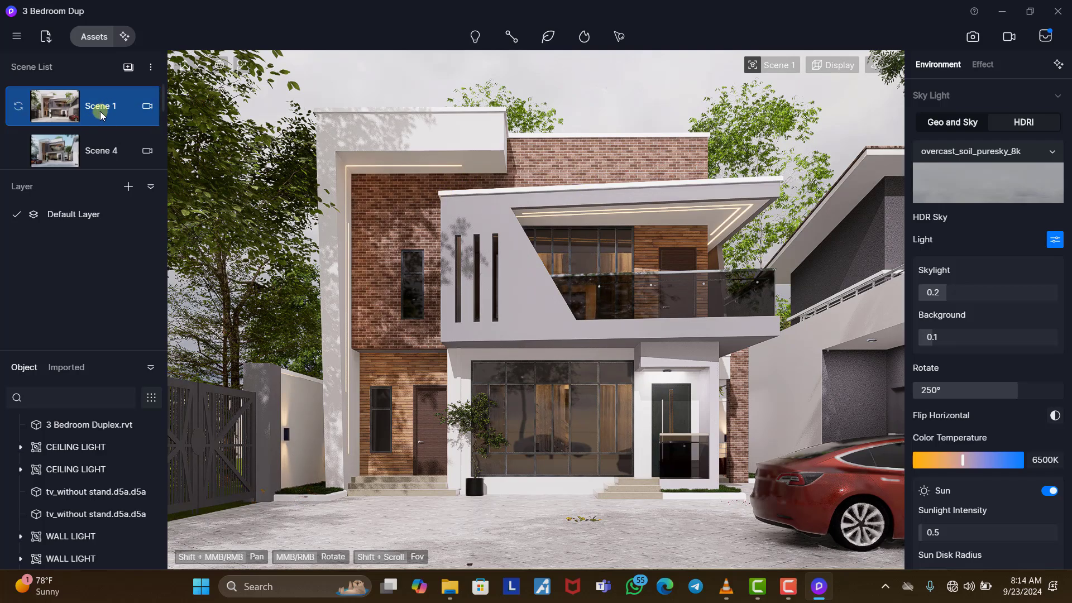
click(107, 152)
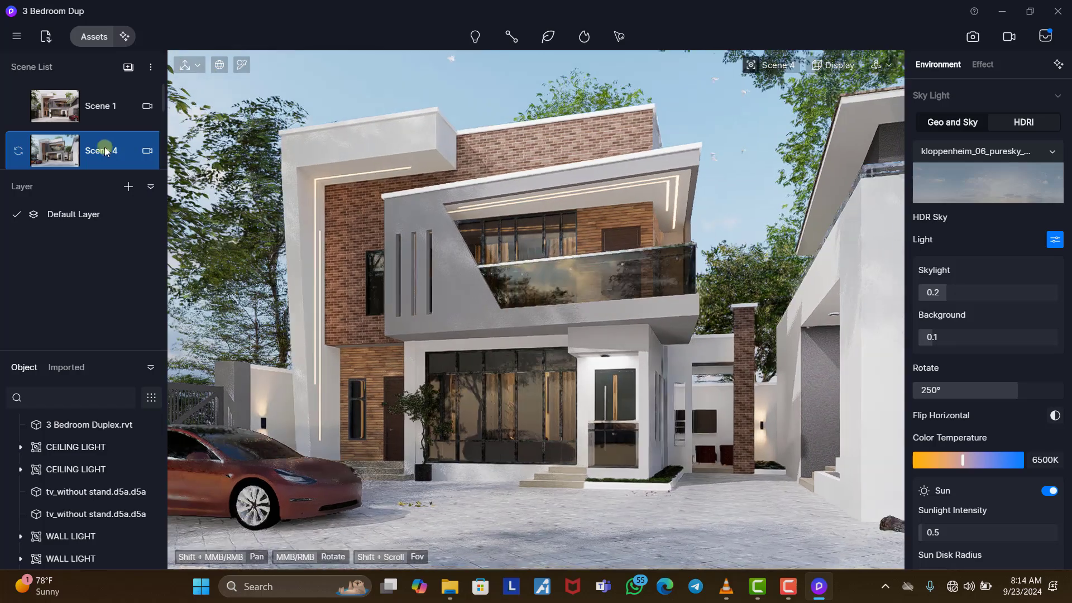
click(88, 117)
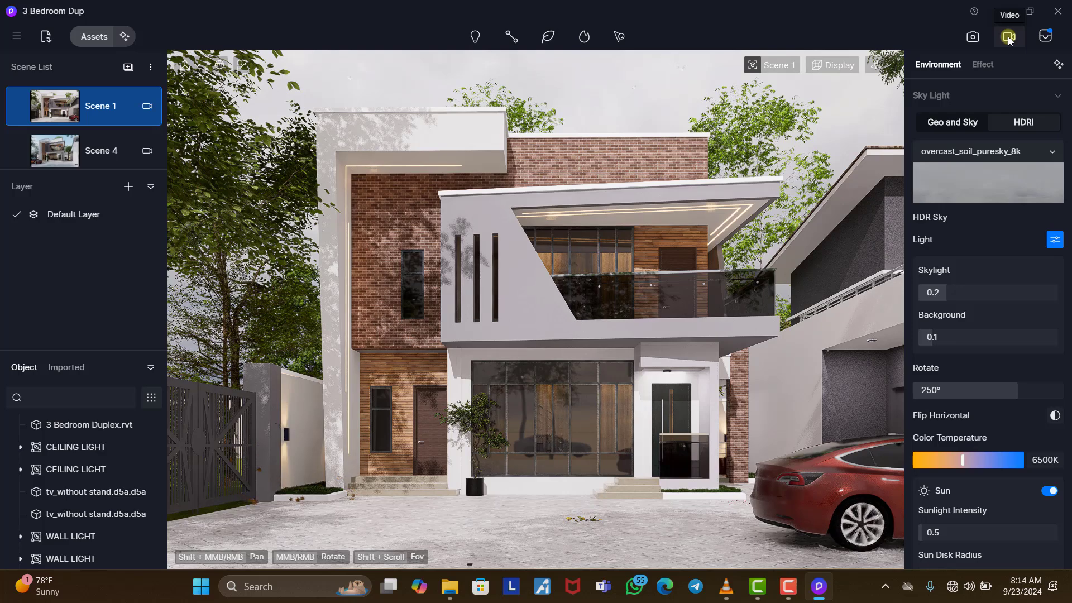
click(1009, 38)
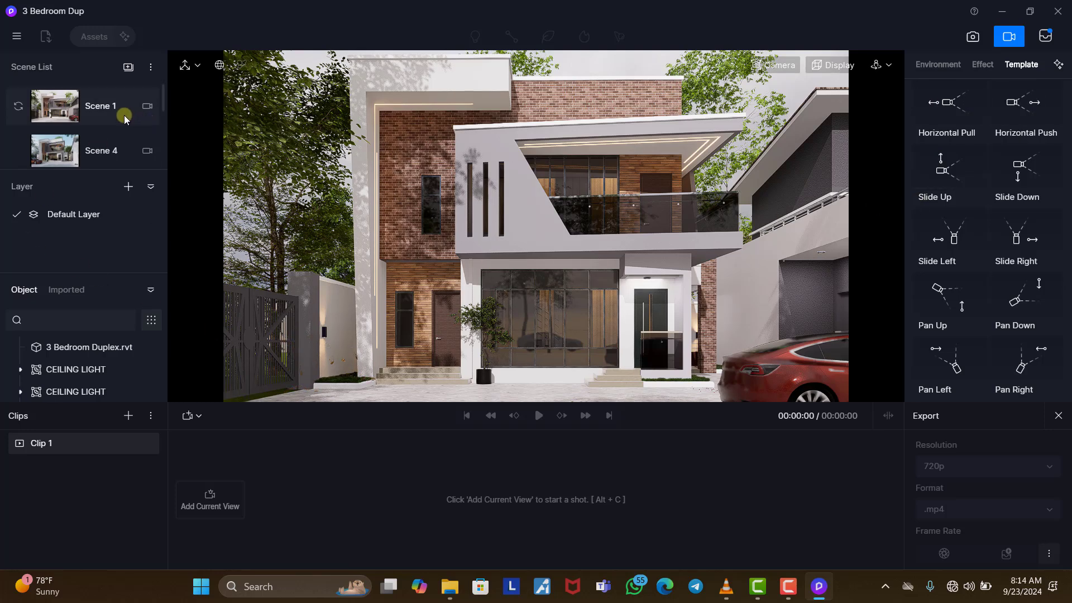
Apply the Horizontal Pull camera template to Clip 1 and play the resulting shot
click(149, 457)
click(98, 436)
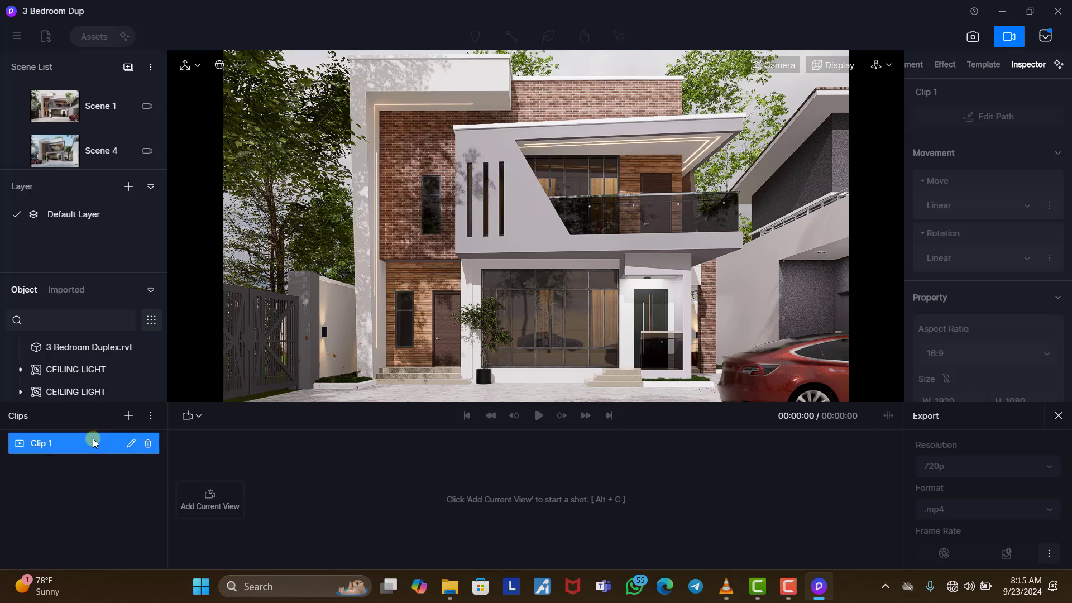
click(986, 65)
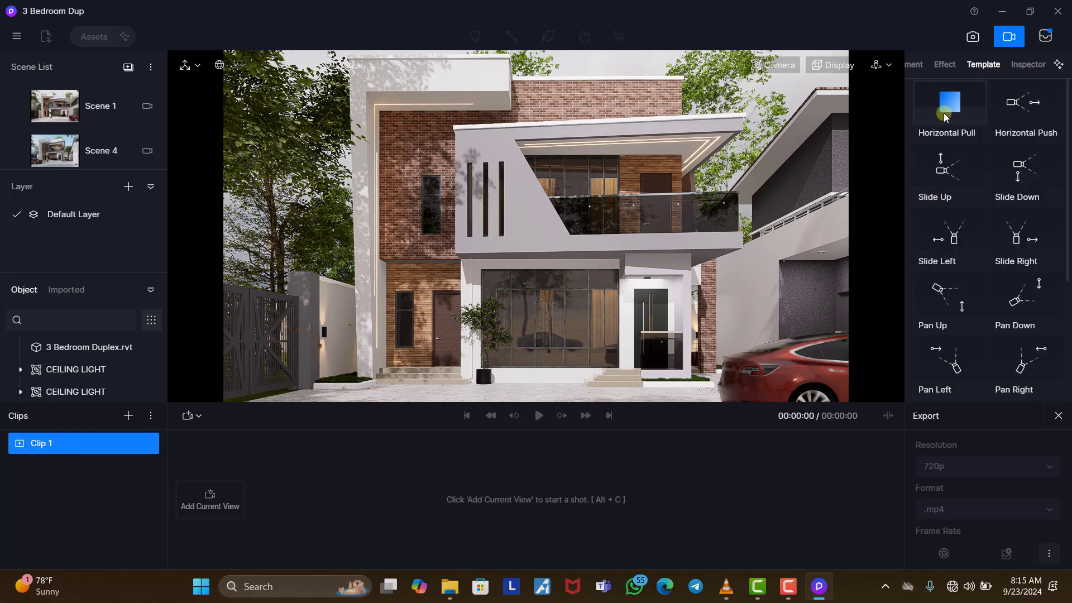
click(946, 106)
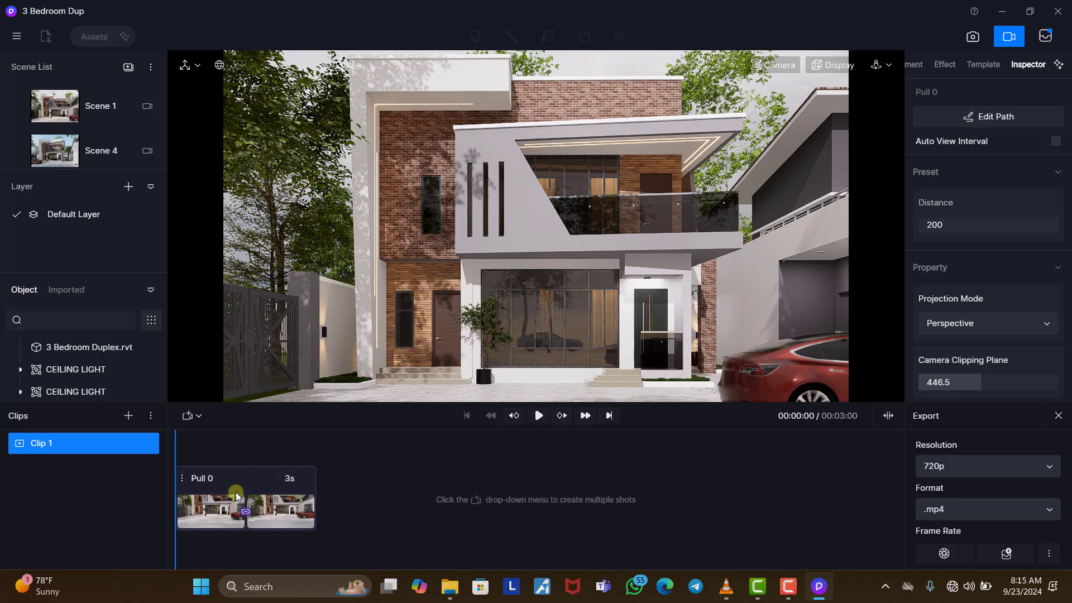
click(539, 415)
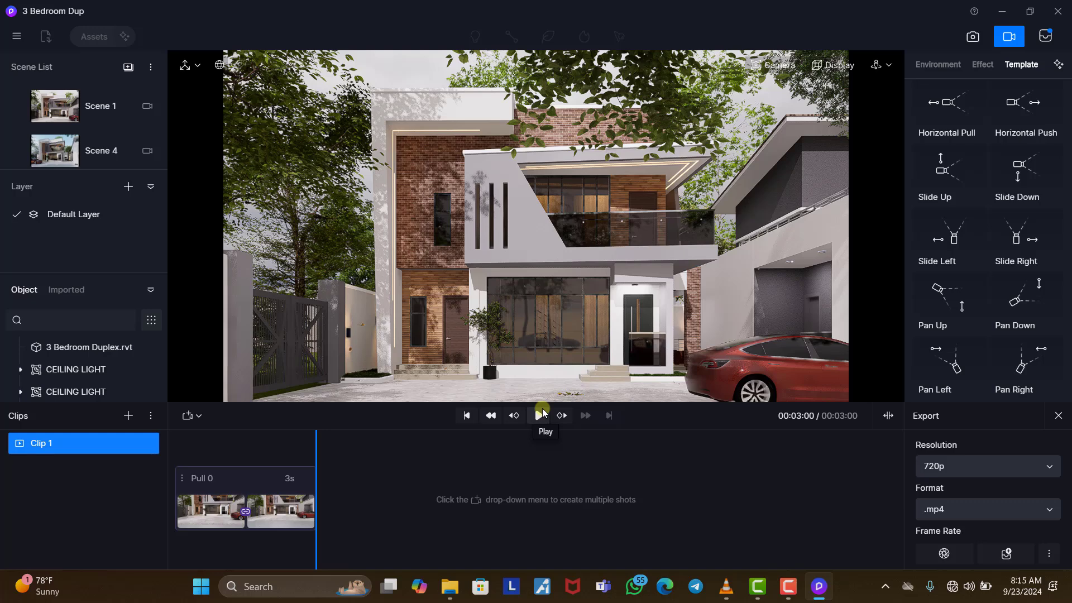
Create Clip 2, apply the Horizontal Push camera template to it and preview the shot
click(133, 416)
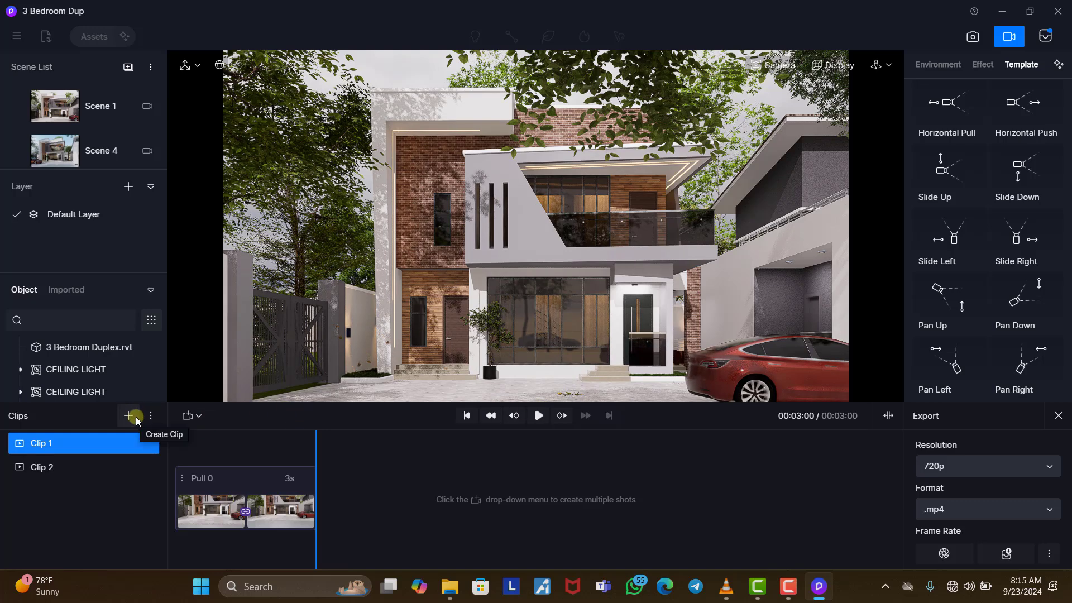
click(93, 466)
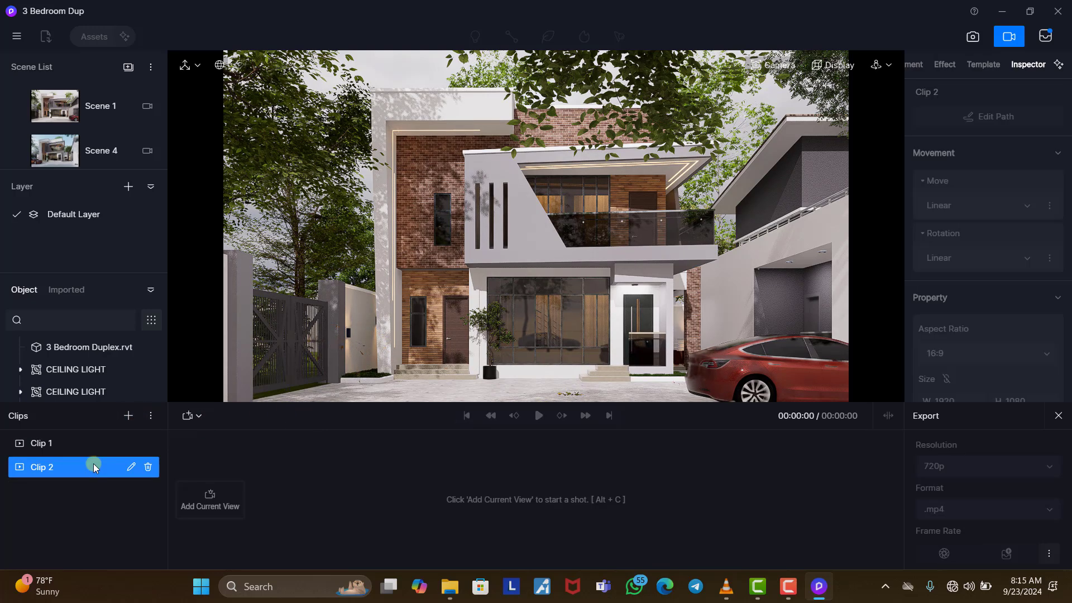
click(982, 65)
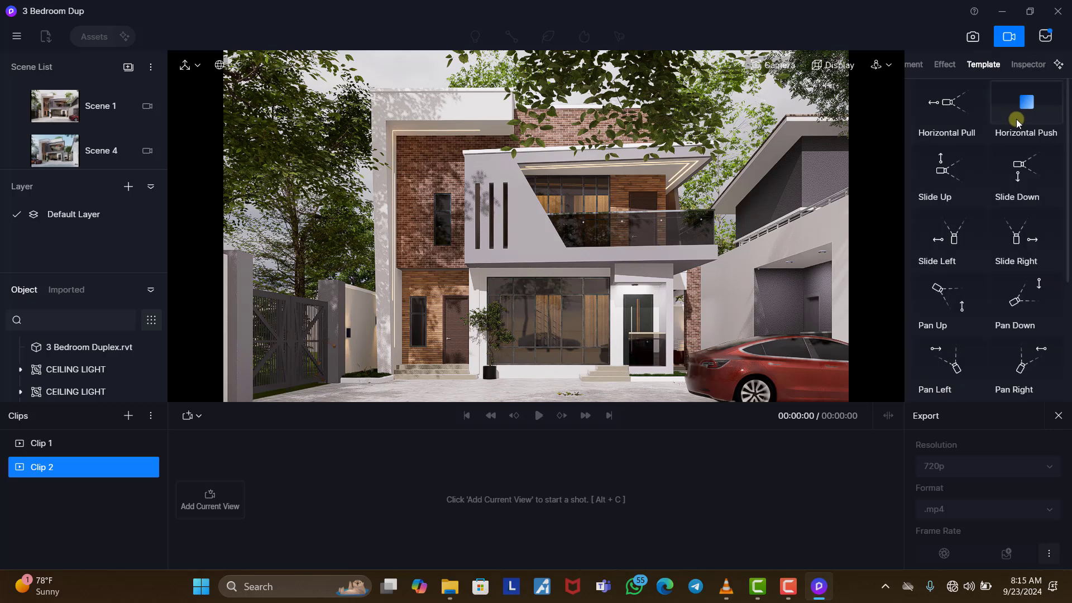
click(1026, 107)
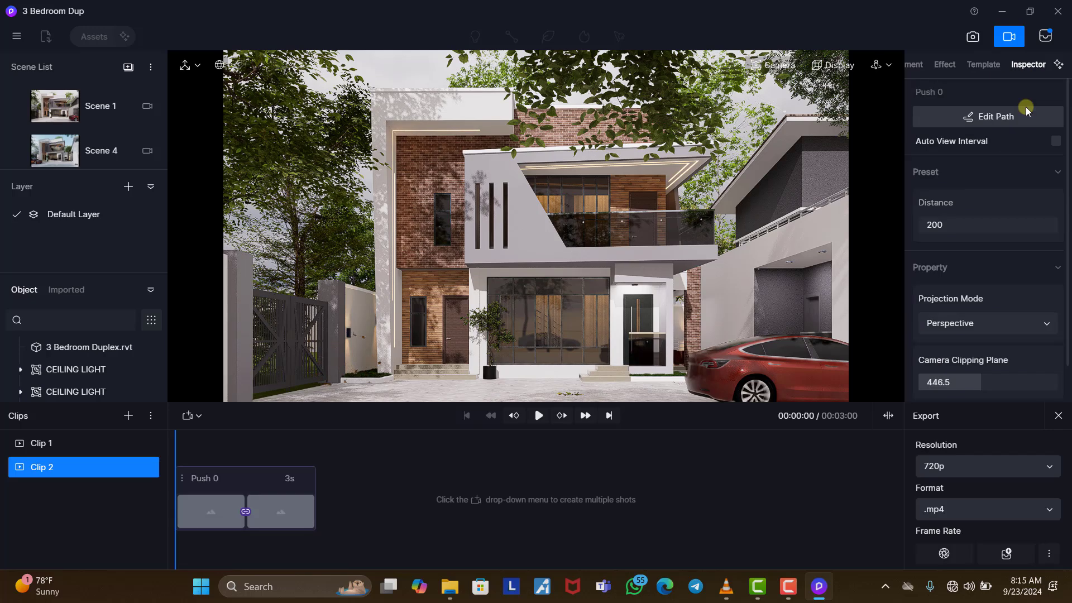
click(536, 414)
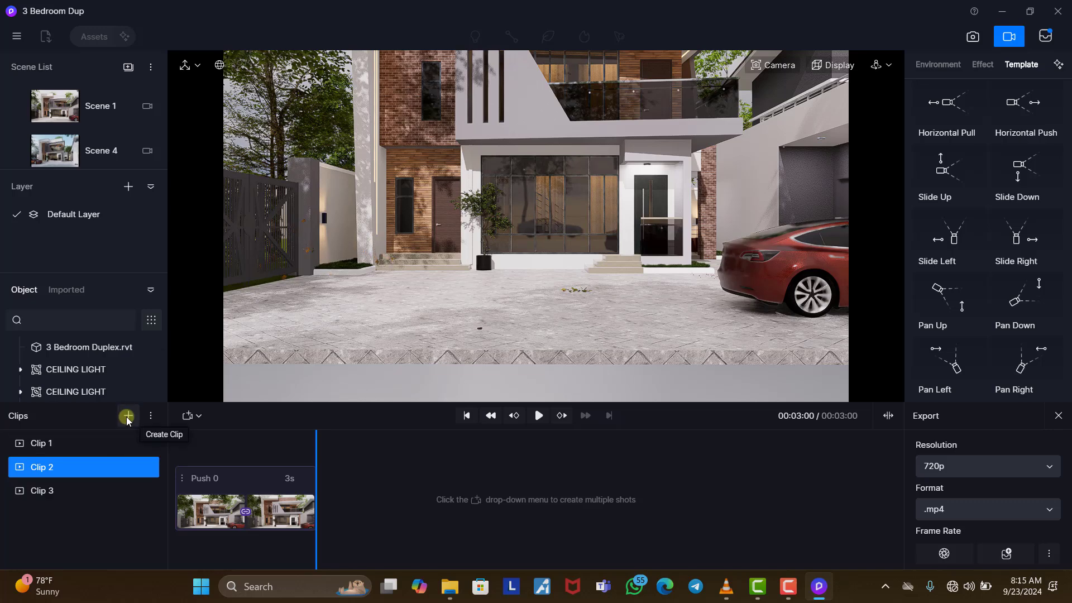
Apply the Pan Up camera template to Clip 3 and play the camera movement
click(54, 490)
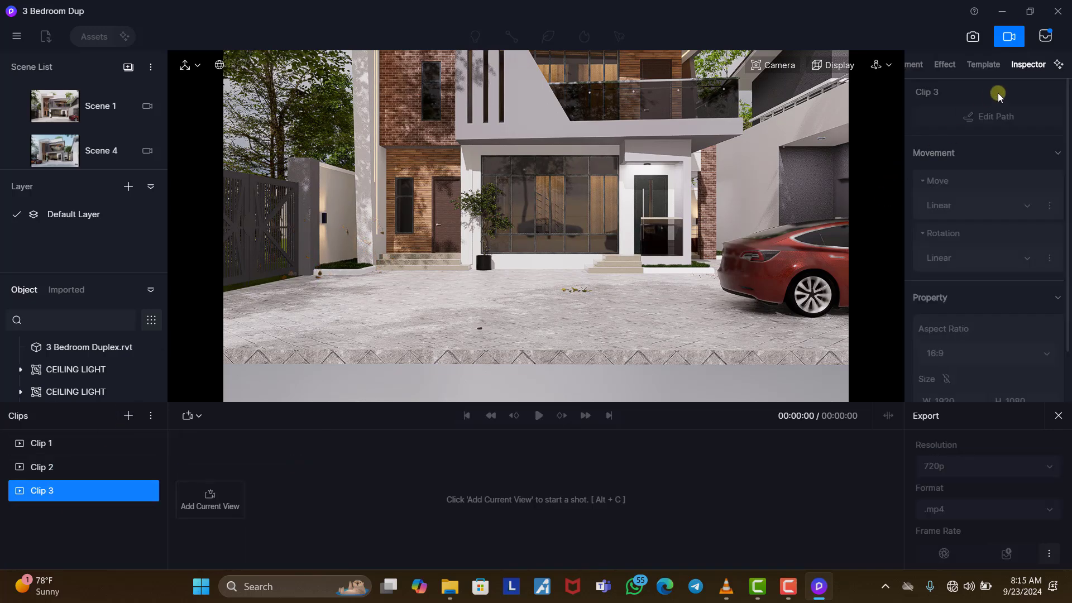
click(989, 65)
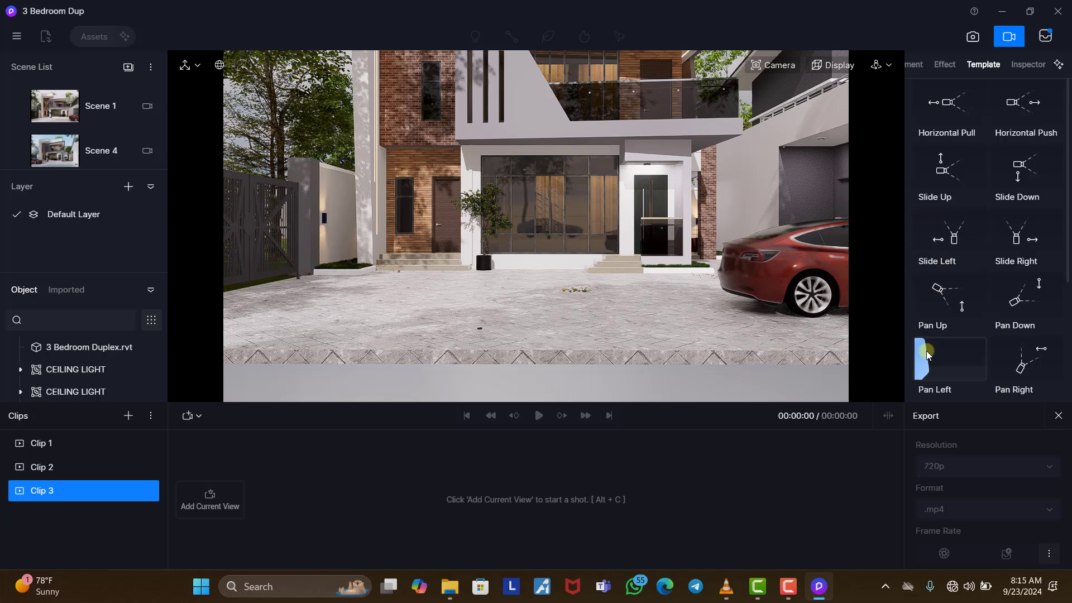
click(943, 299)
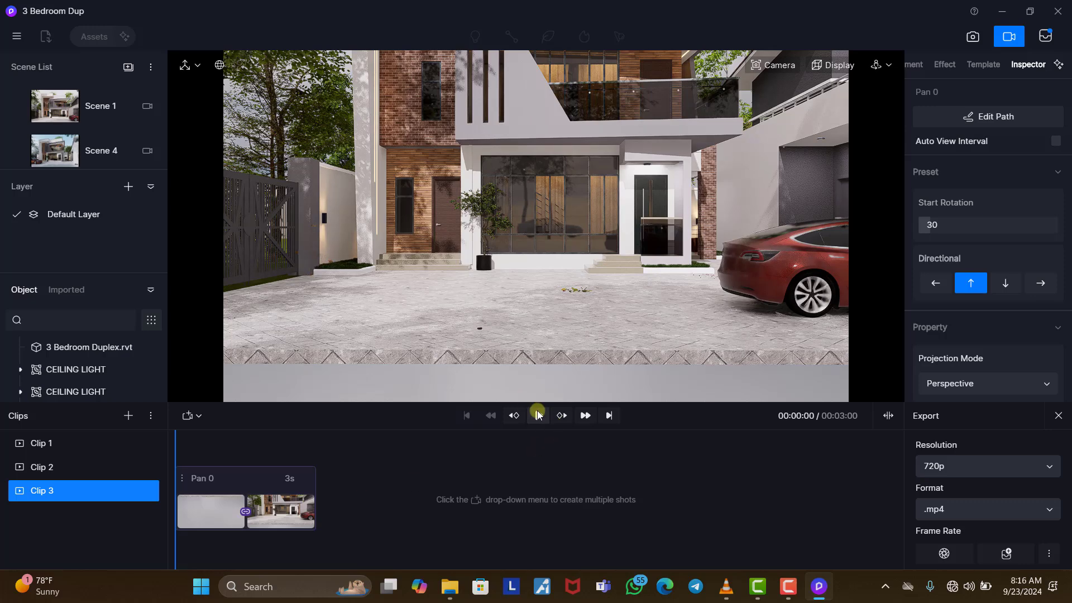
click(538, 415)
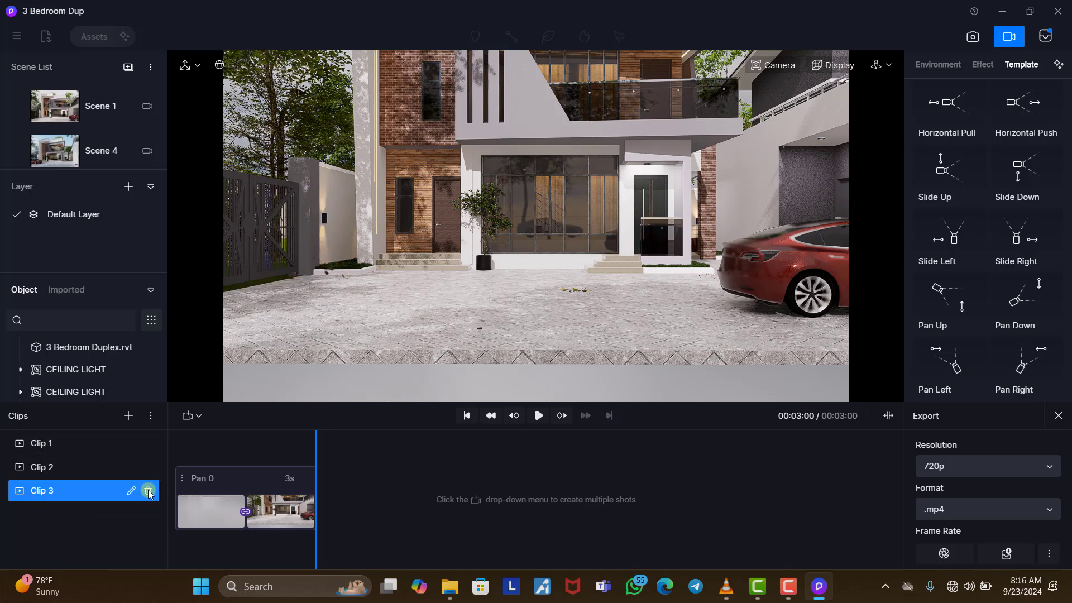
Delete Clip 3, Clip 2 and Clip 1 from the video clip list
click(148, 490)
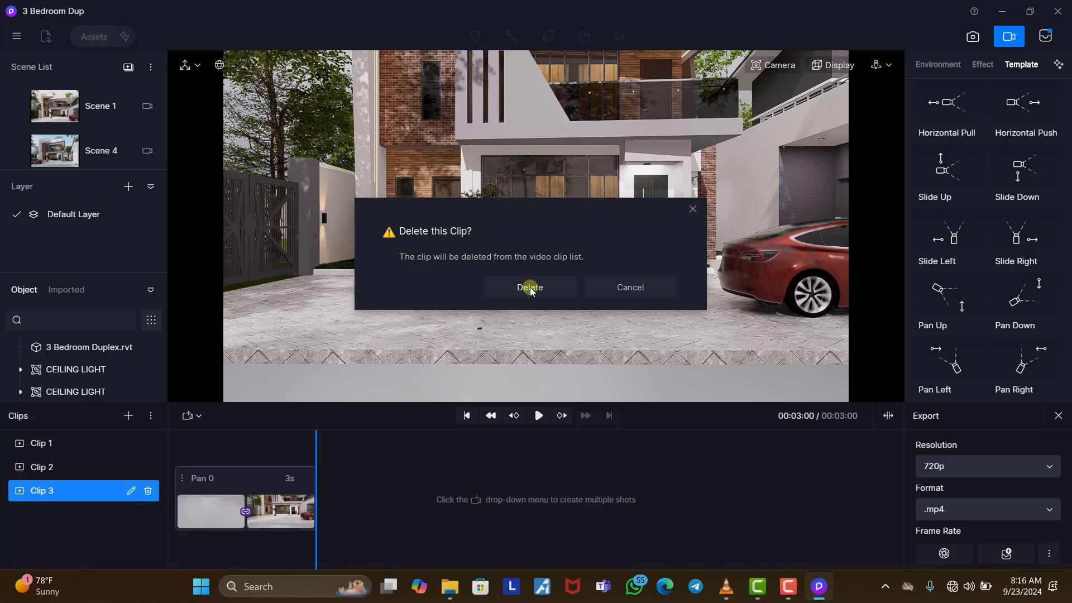
click(530, 289)
click(148, 467)
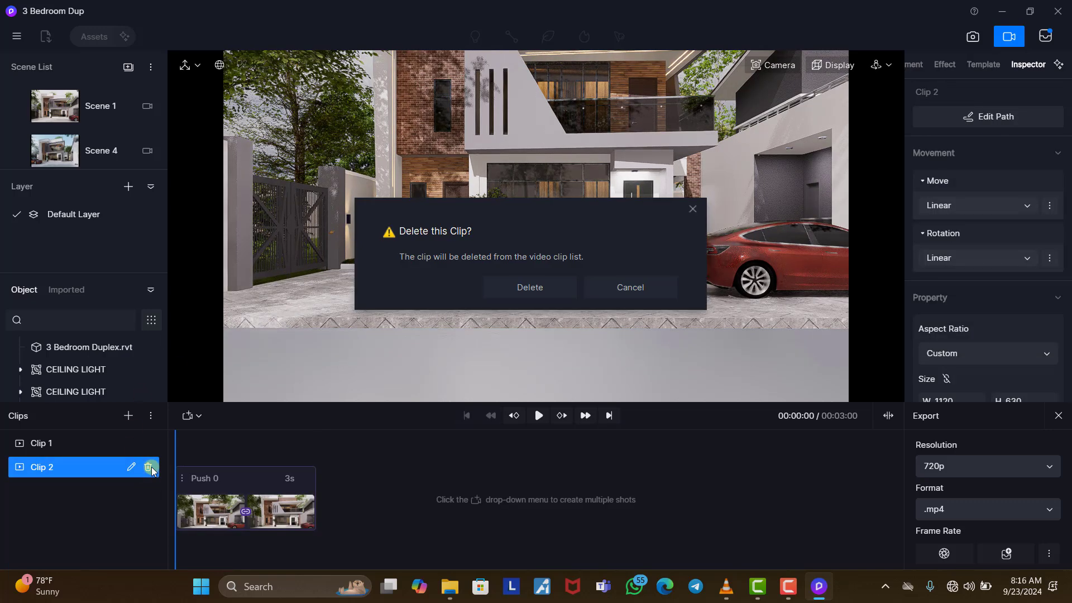
click(522, 286)
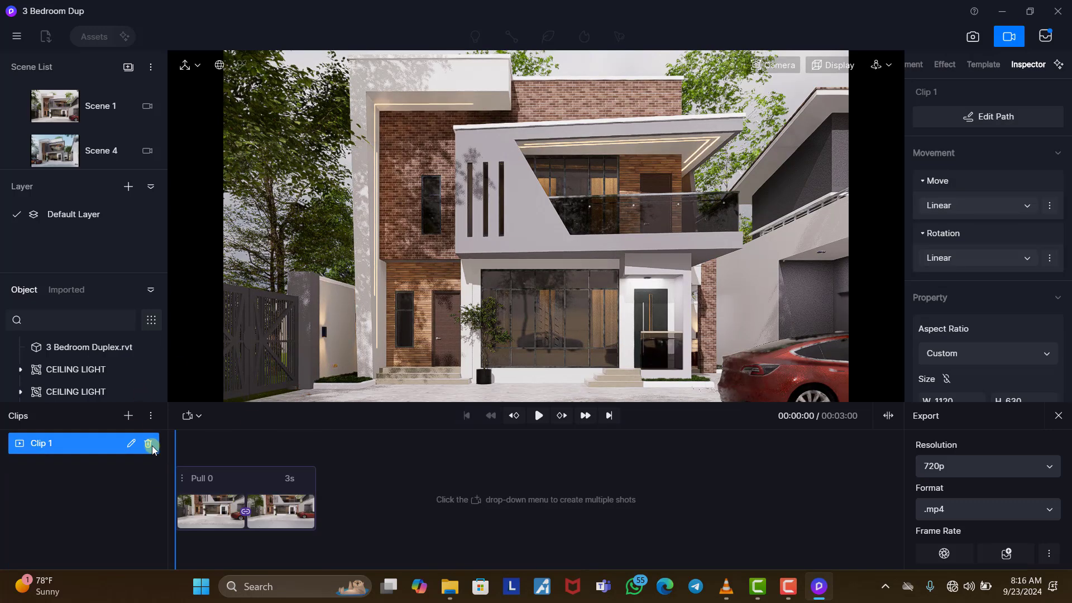
click(149, 444)
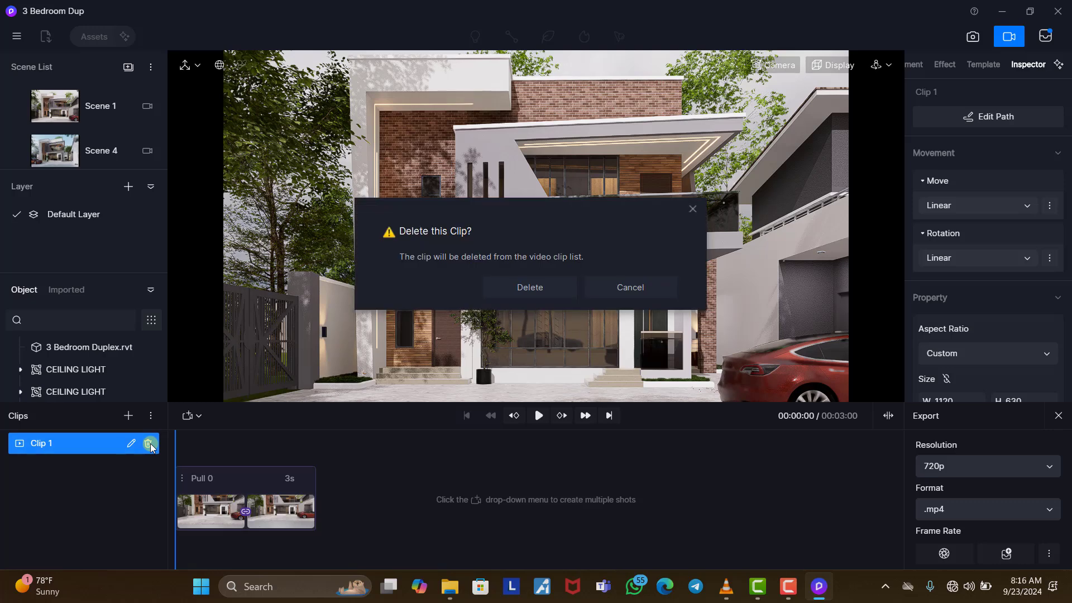
click(530, 287)
Create a new clip, restore the Scene 1 view and add it as the clip's first shot
click(128, 415)
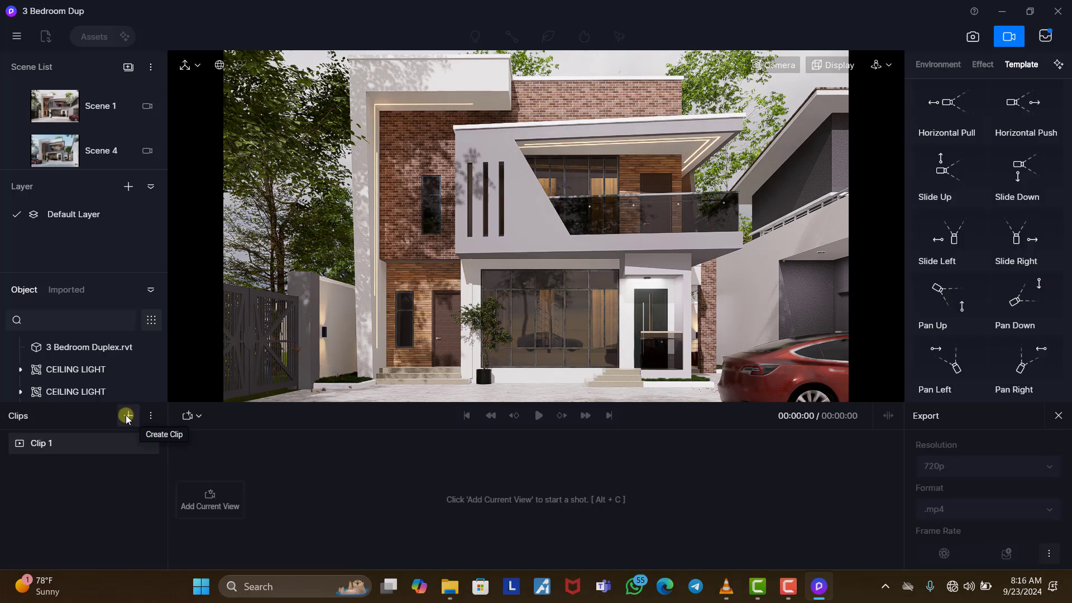
click(86, 444)
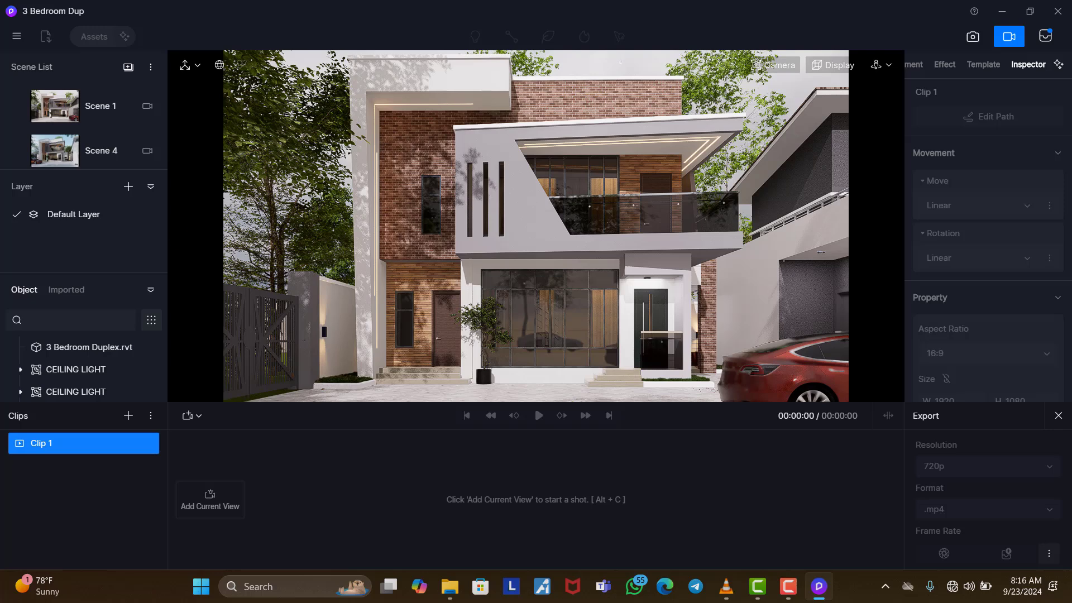
click(96, 120)
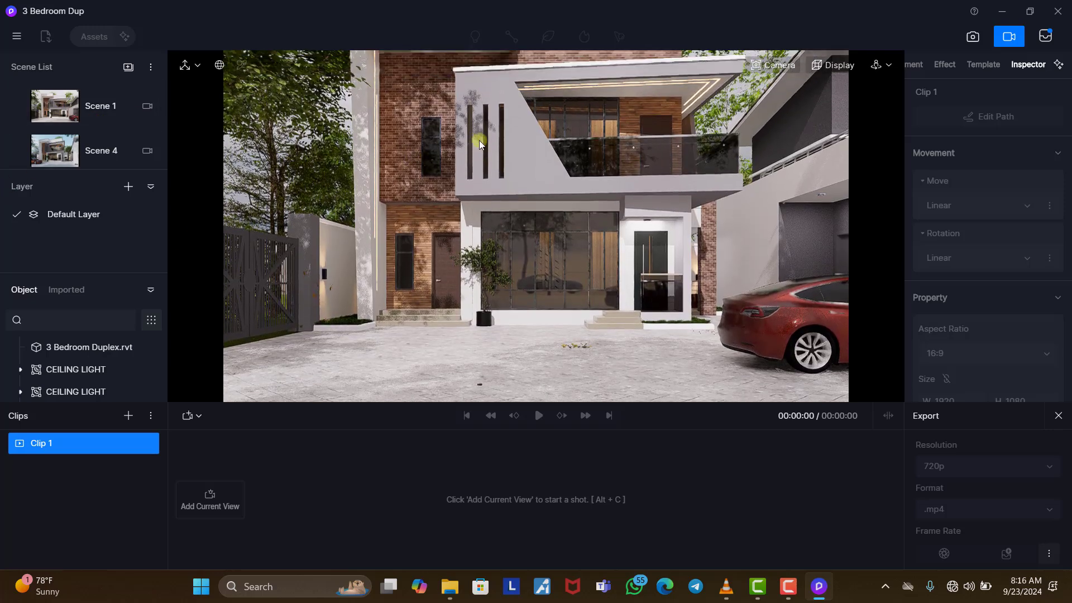
click(215, 500)
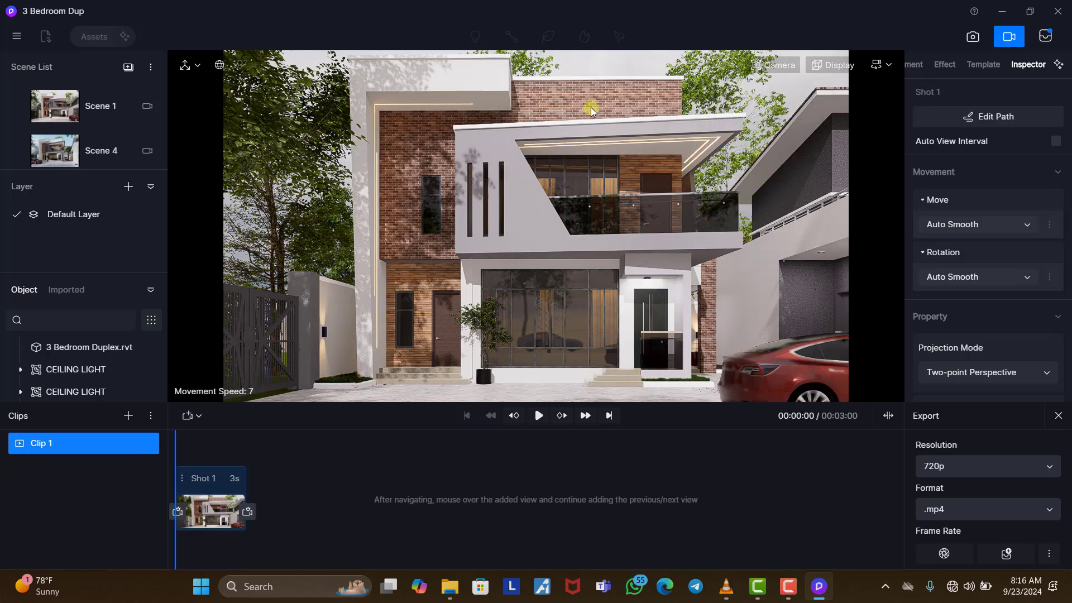
Set the viewport navigation mode to Fly and clear the selection of the house model
click(431, 240)
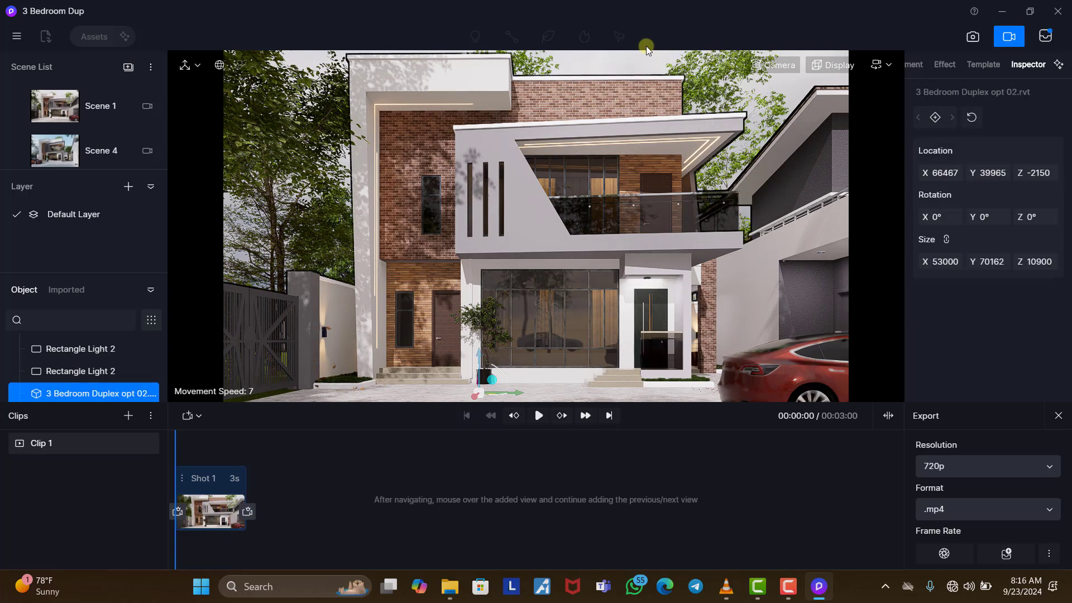
click(880, 65)
click(843, 107)
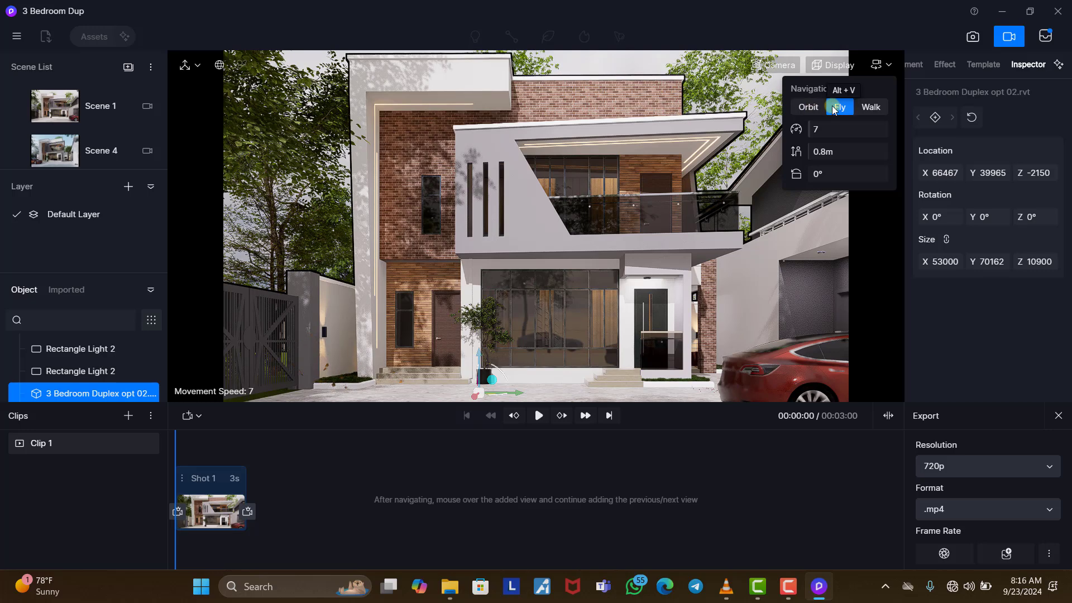
click(600, 64)
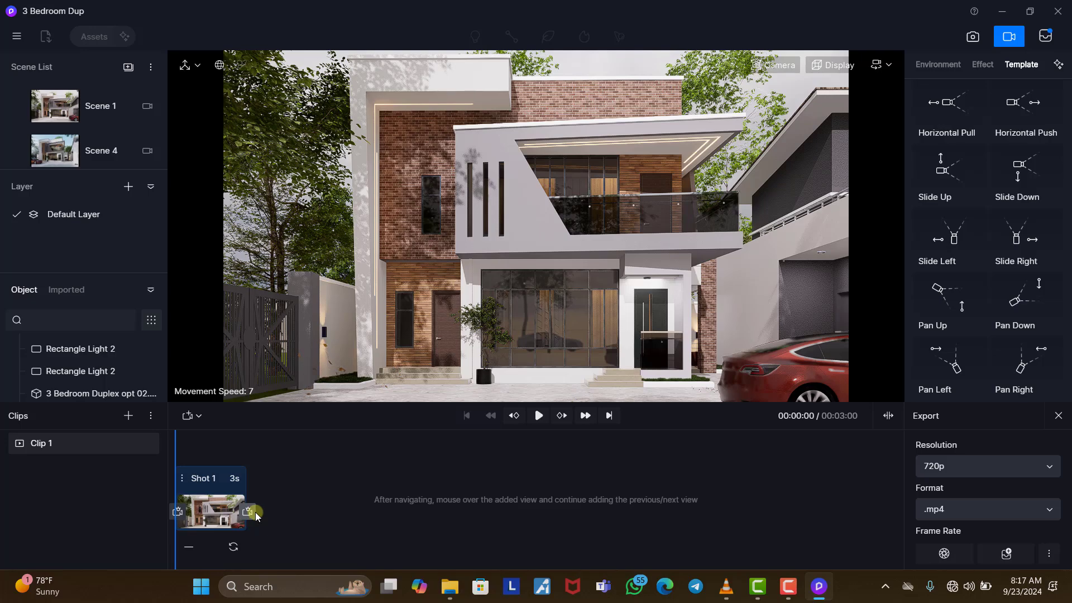
Fly the camera forward toward the house, add that view after the first one and return the playhead to the start
key(w)
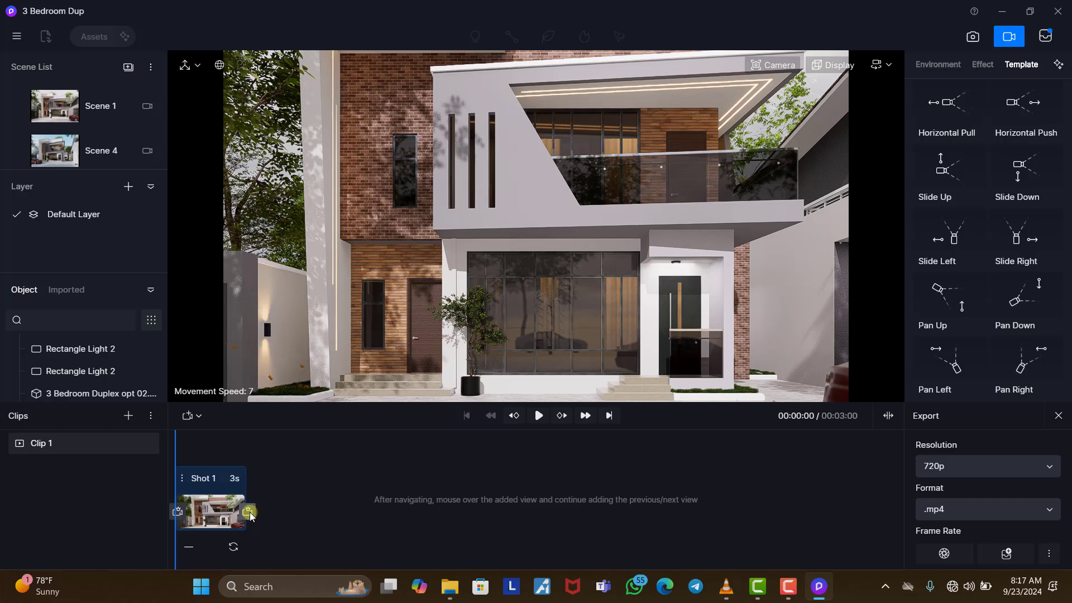
click(245, 510)
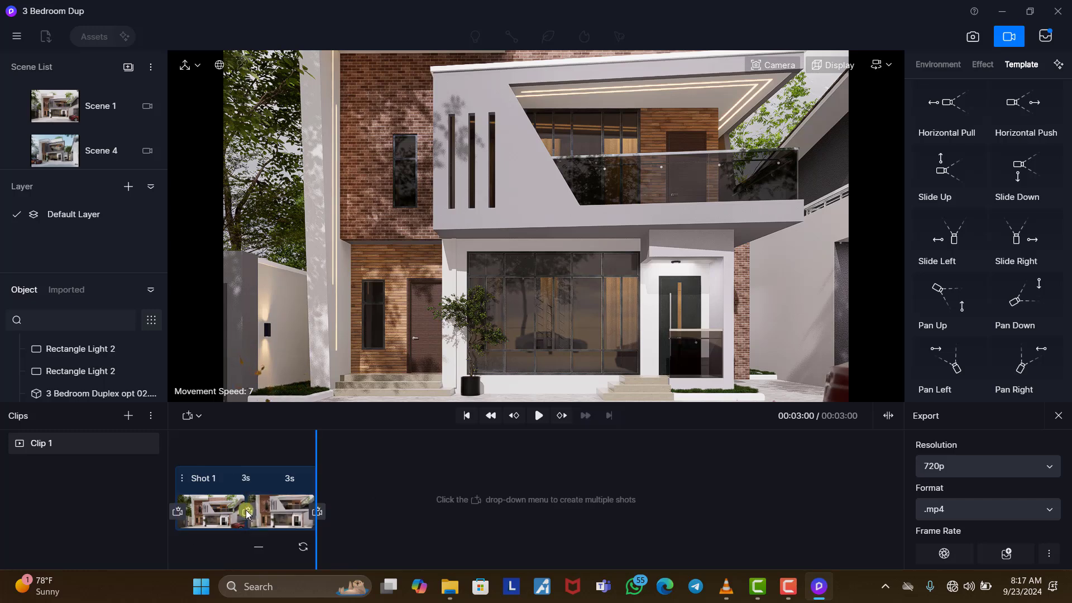
drag(315, 450, 175, 459)
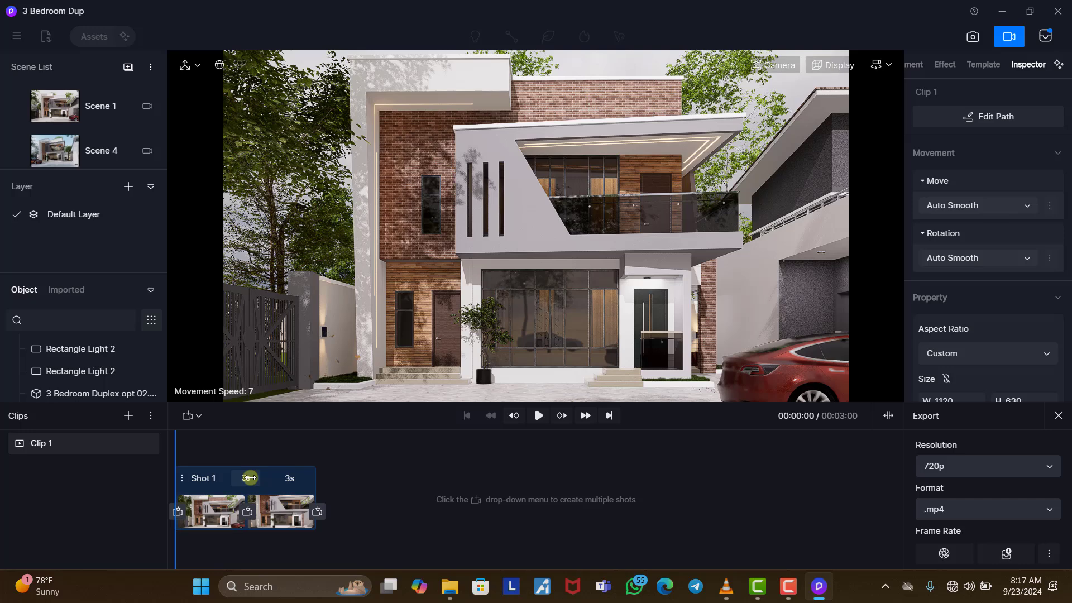
Set the interval between Clip 1's two views to 6 s and play the clip through
click(250, 477)
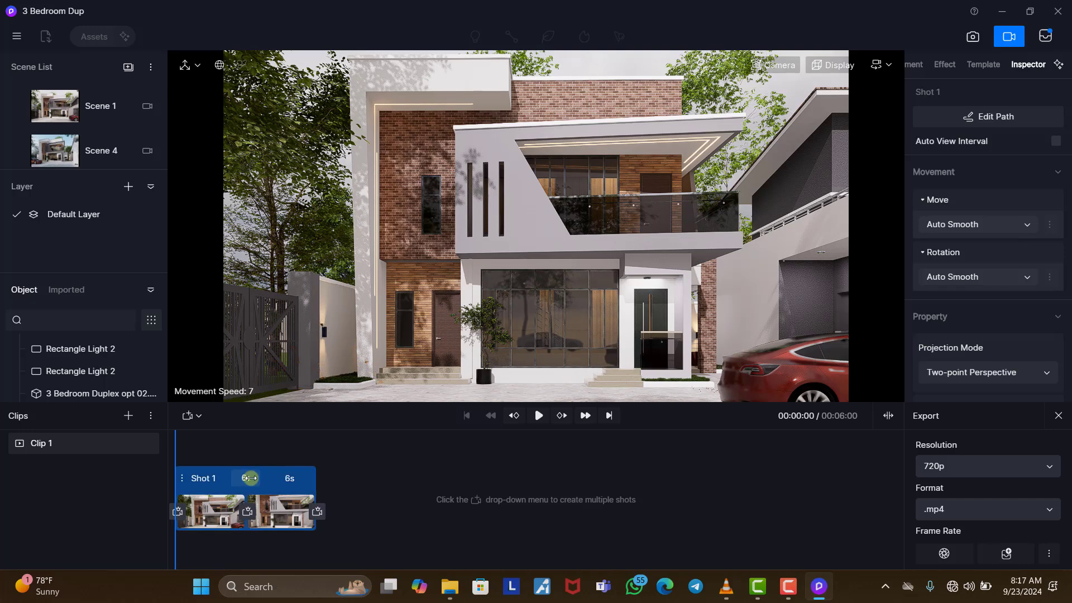
click(373, 487)
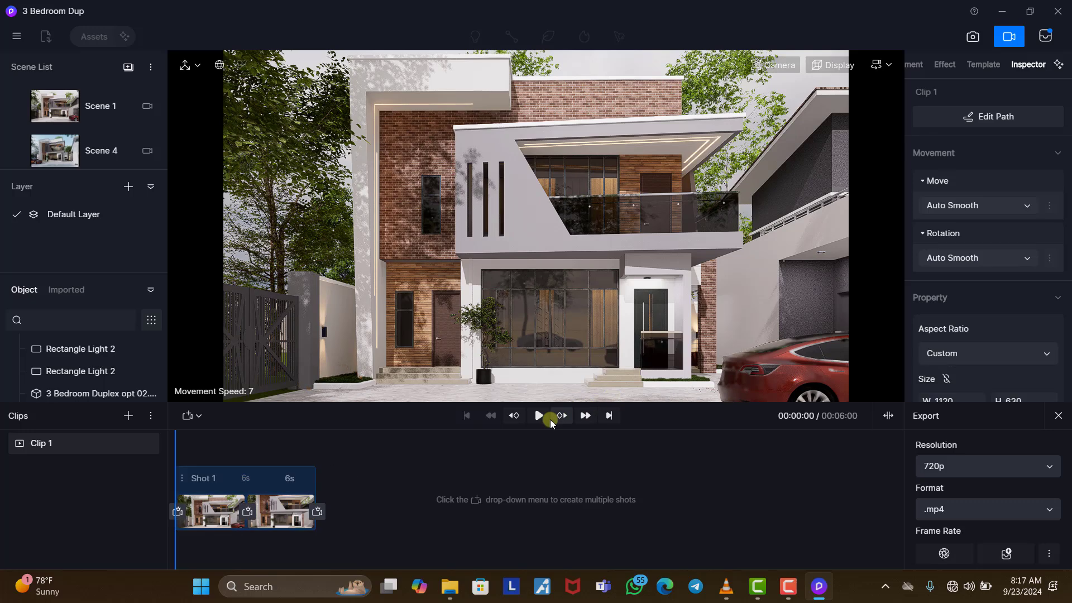
click(539, 416)
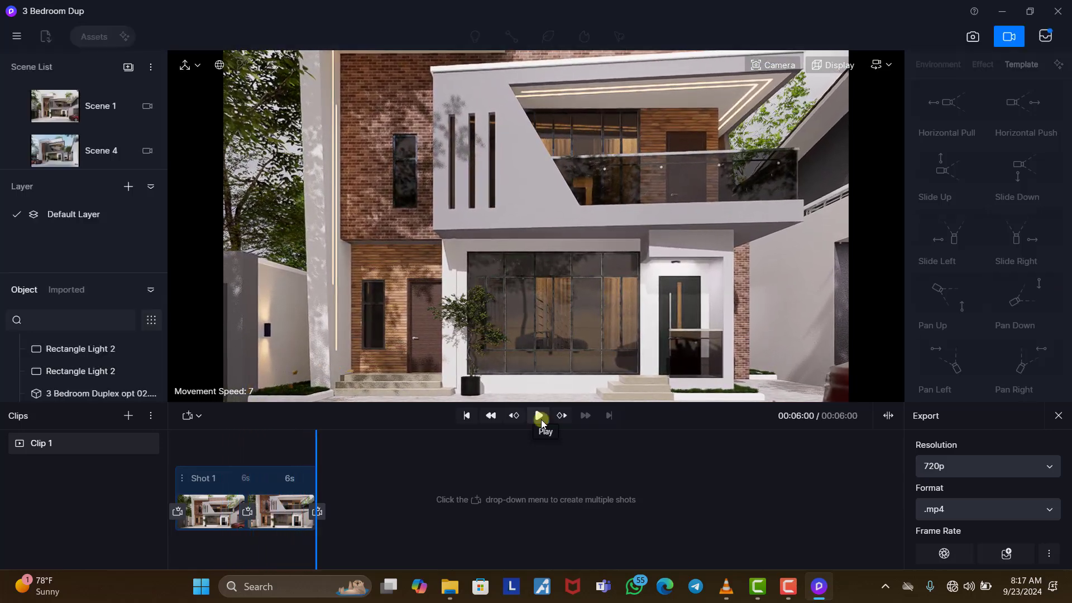
click(407, 489)
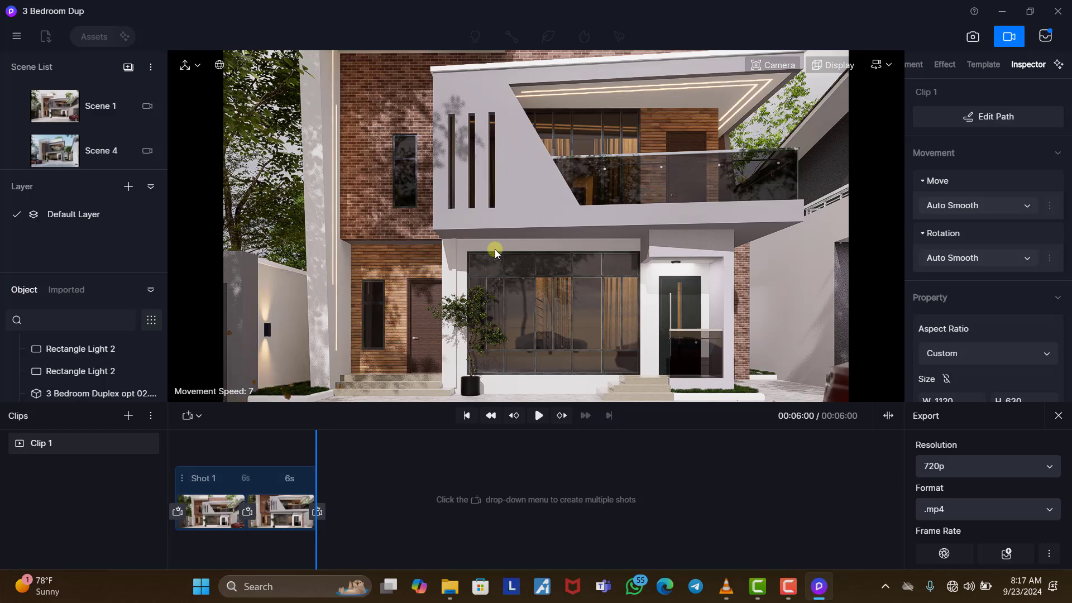
Try adding a third view to Clip 1 with the camera moved right toward the car, and preview the clip
key(d)
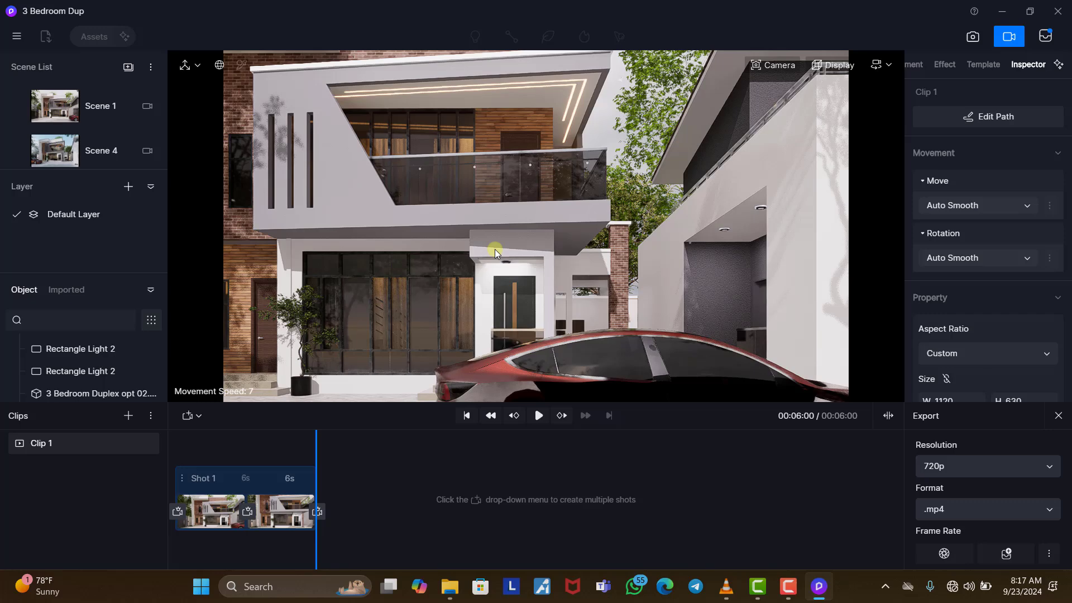
click(318, 512)
click(189, 451)
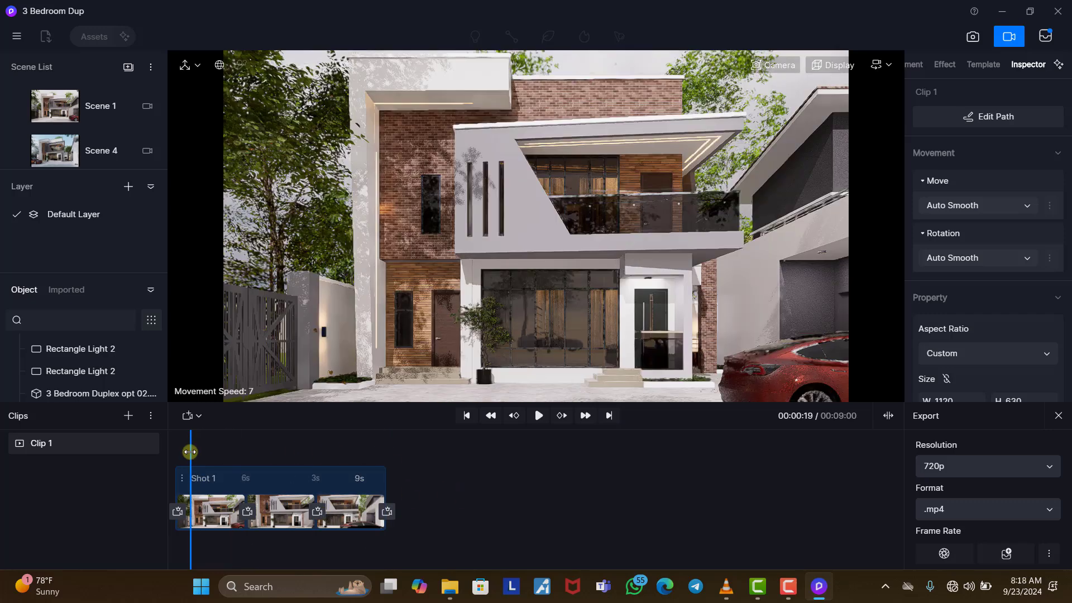
click(536, 415)
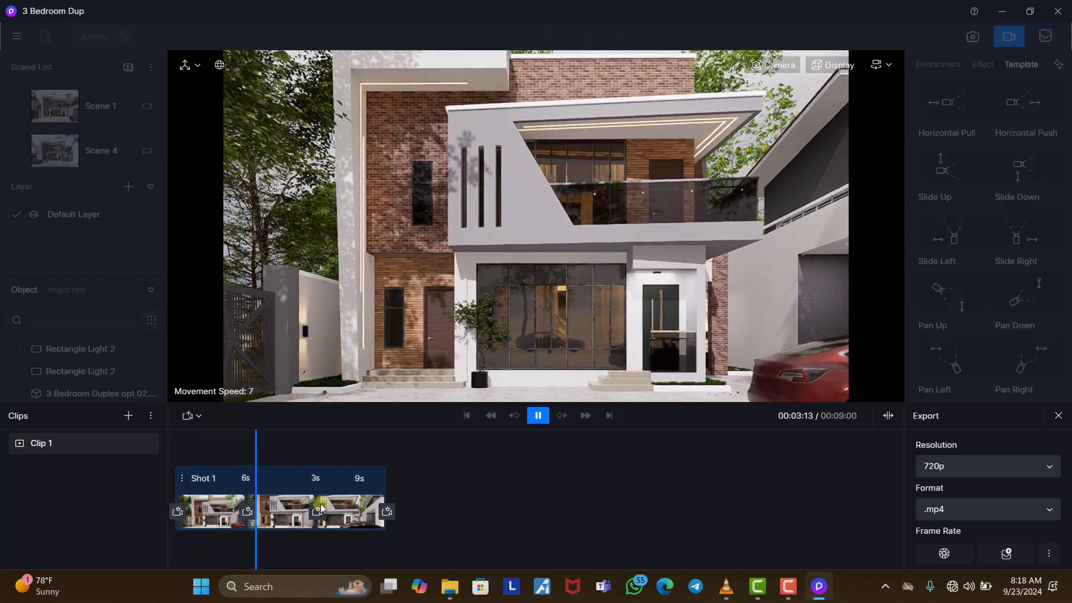
mouse_move(322, 507)
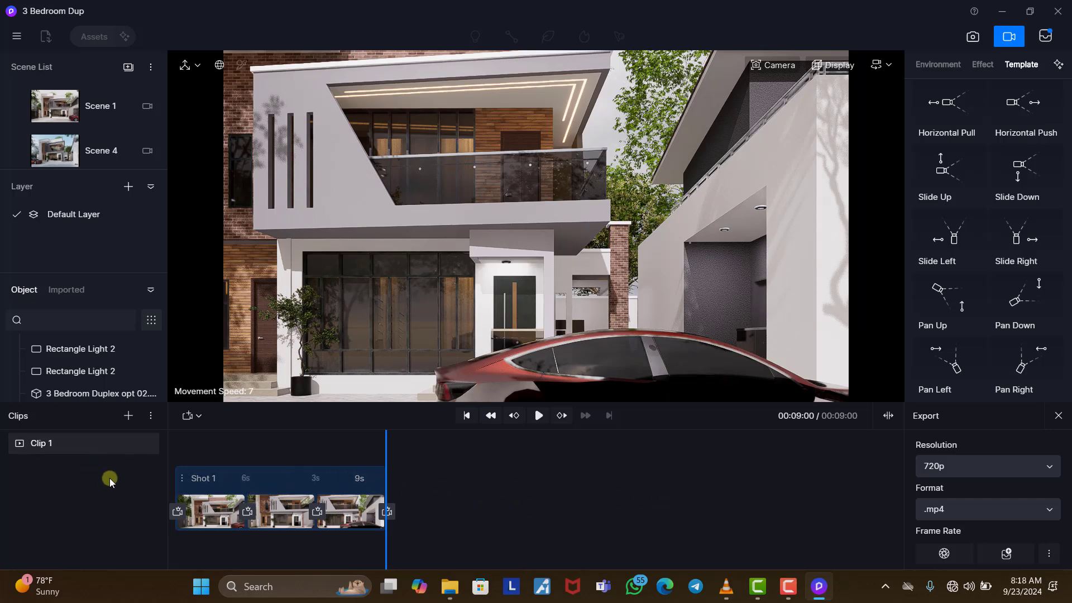
Delete the third view from Clip 1 and return the playhead to the start
click(342, 488)
right_click(342, 488)
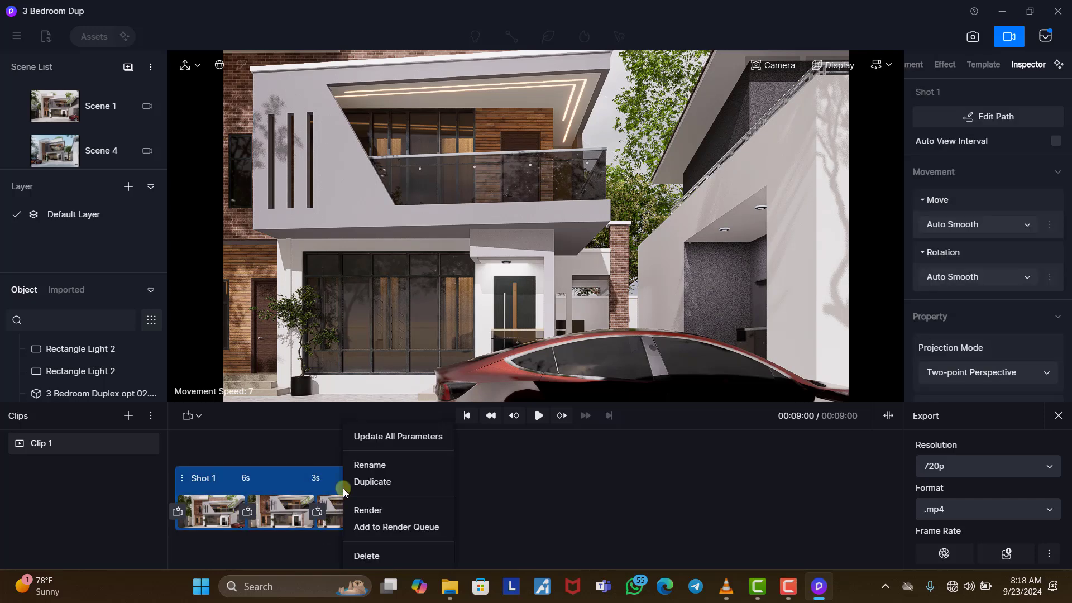
click(506, 493)
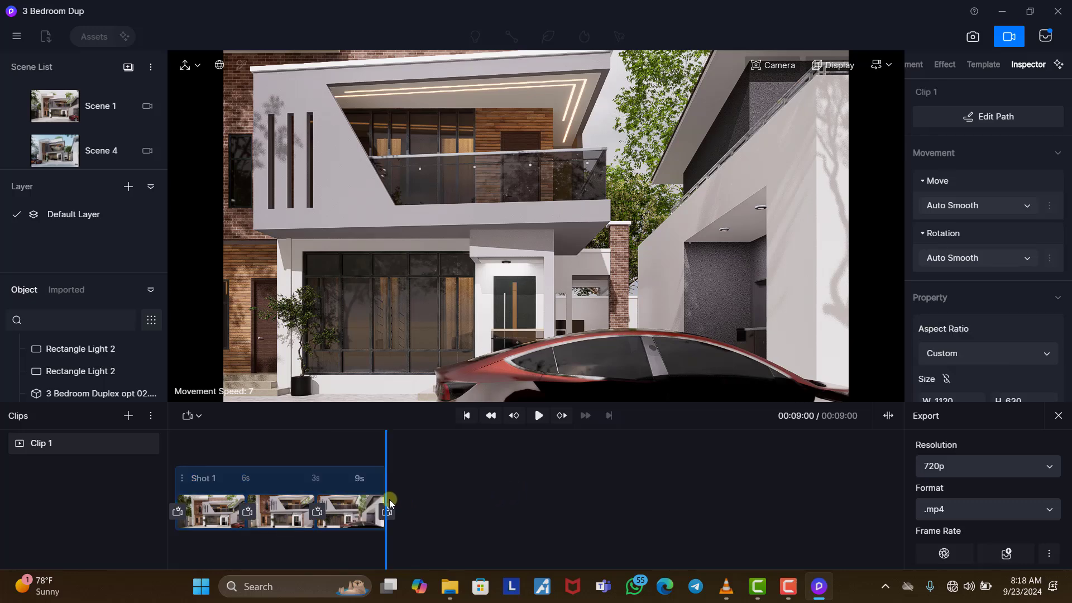
drag(382, 469, 266, 469)
click(363, 512)
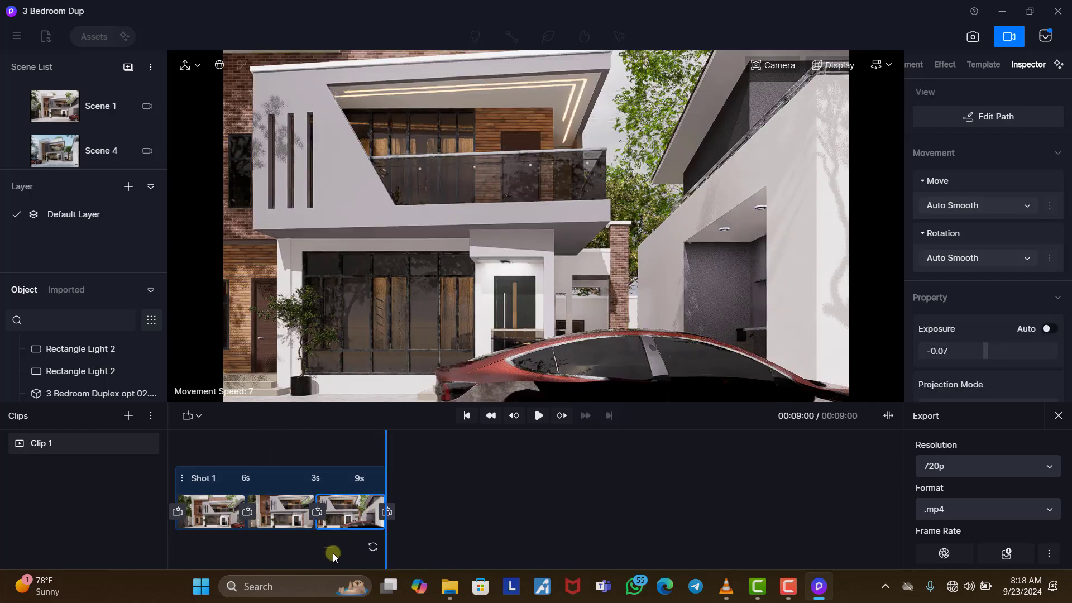
click(328, 546)
drag(315, 442, 175, 450)
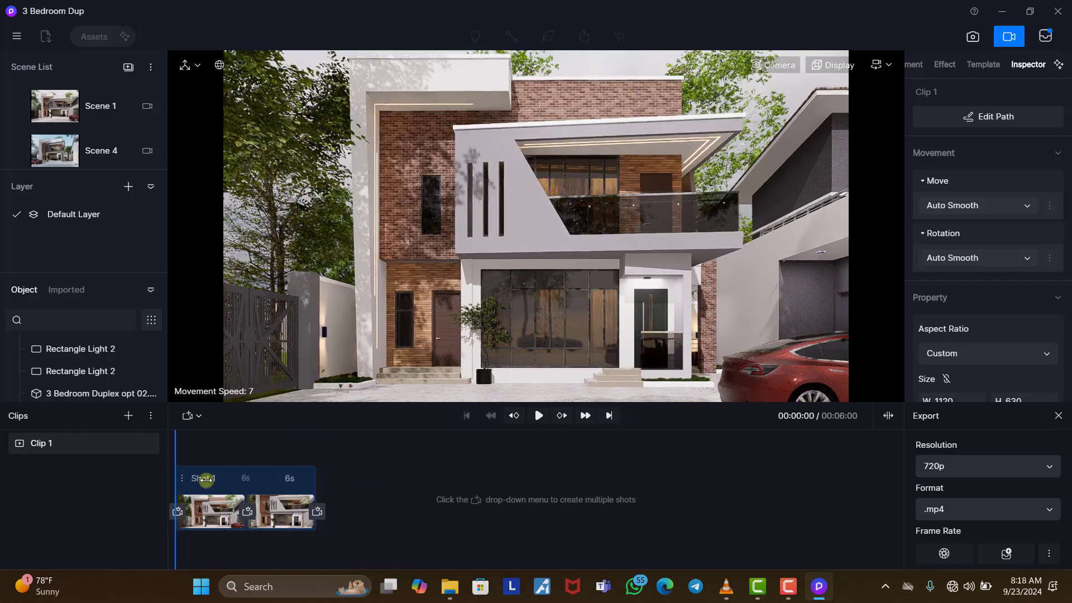
Create Clip 2, restore the Scene 4 view and add it as the clip's first view
click(130, 423)
click(70, 470)
click(89, 154)
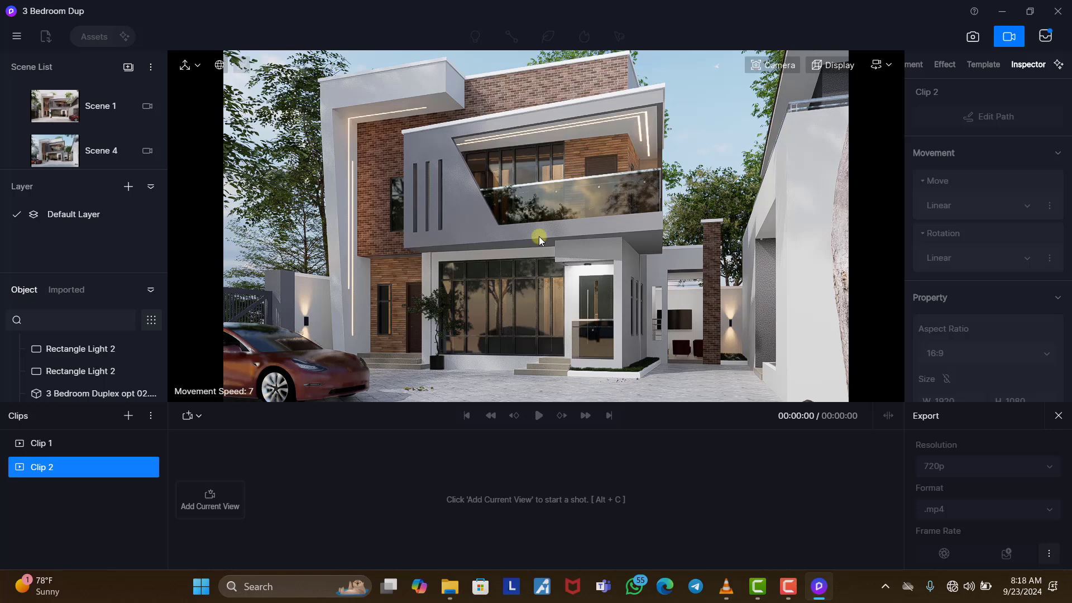
click(218, 503)
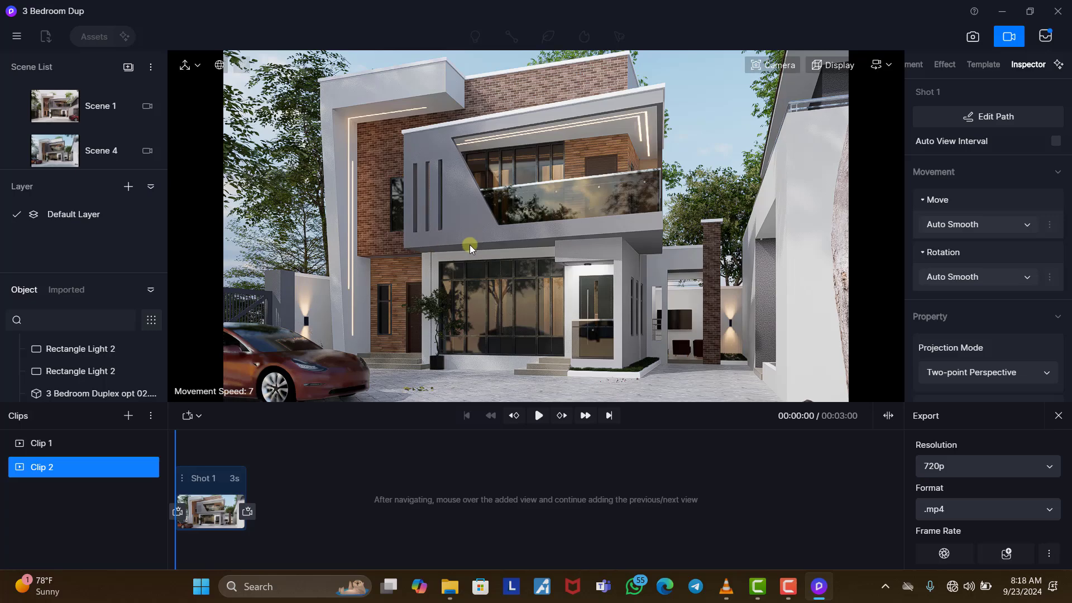
Try framing a second view for Clip 2 by turning the camera and moving toward and away from the house
right_drag(510, 260, 401, 276)
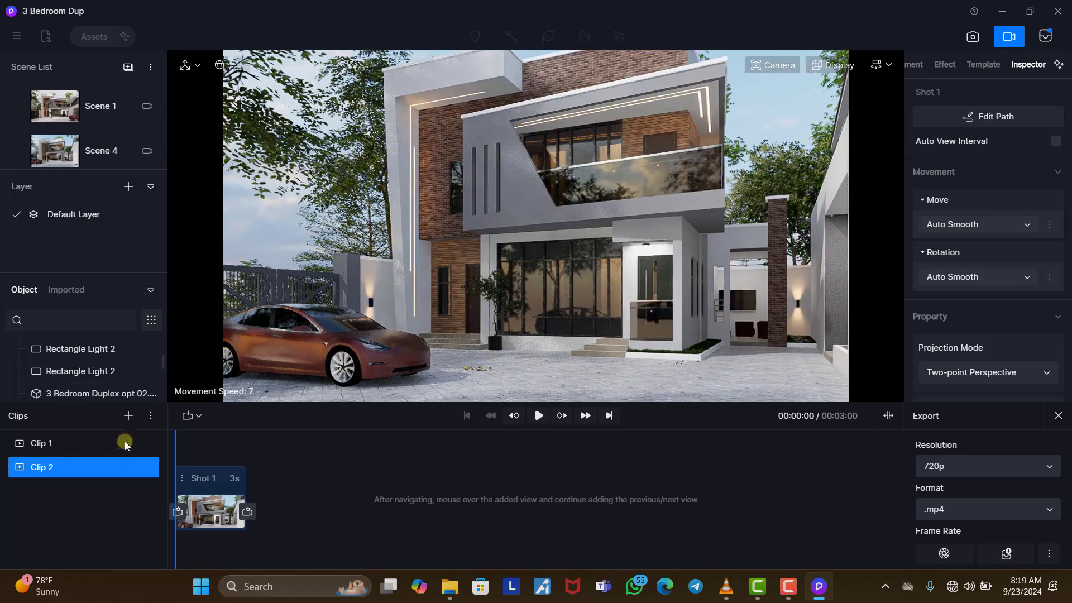
scroll(460, 244, up, 5)
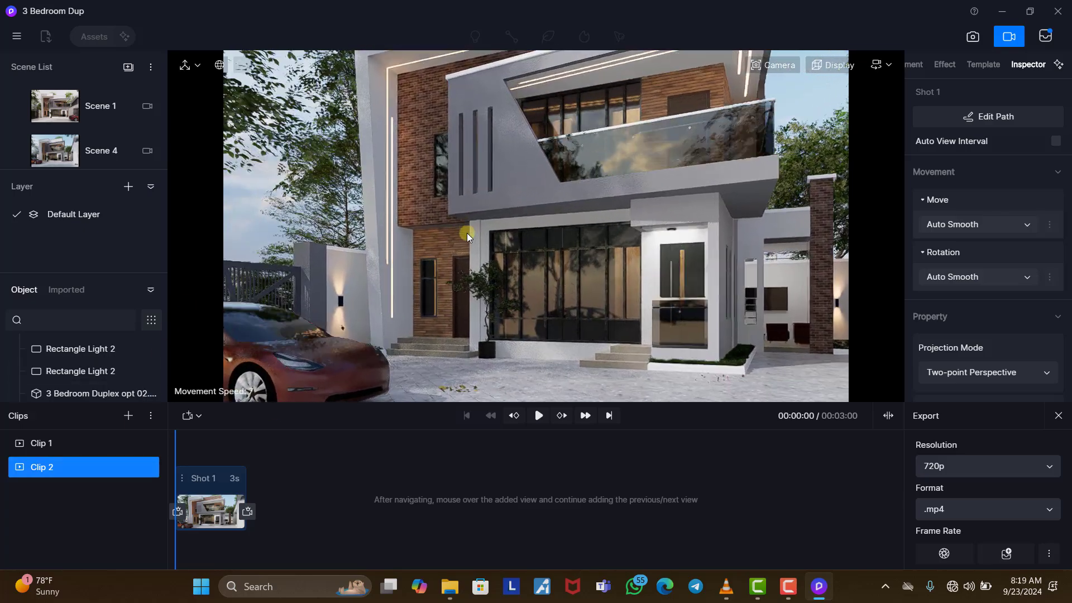
click(886, 65)
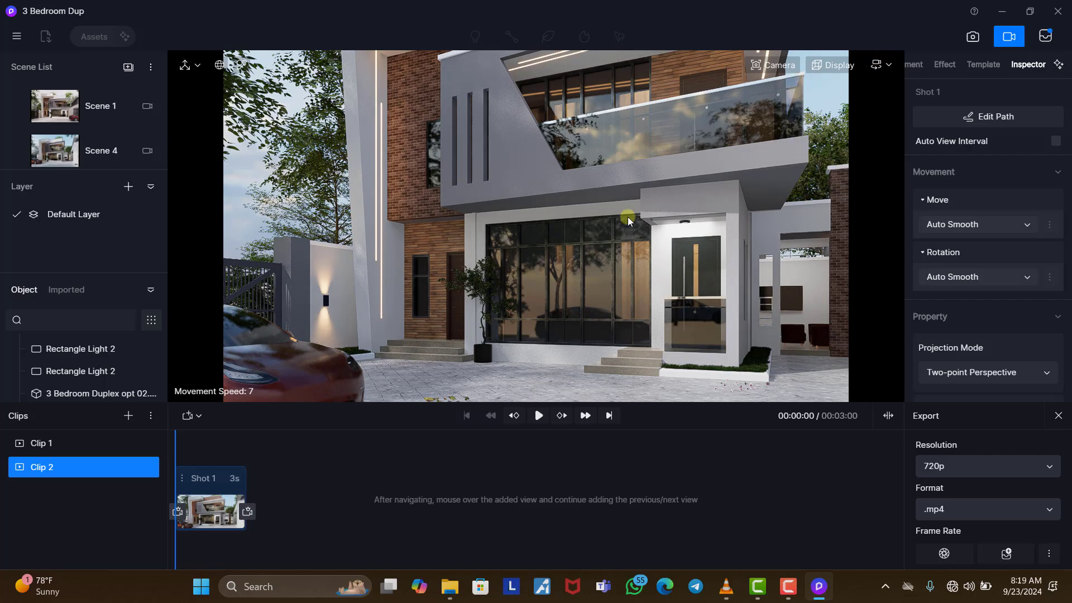
scroll(551, 261, down, 5)
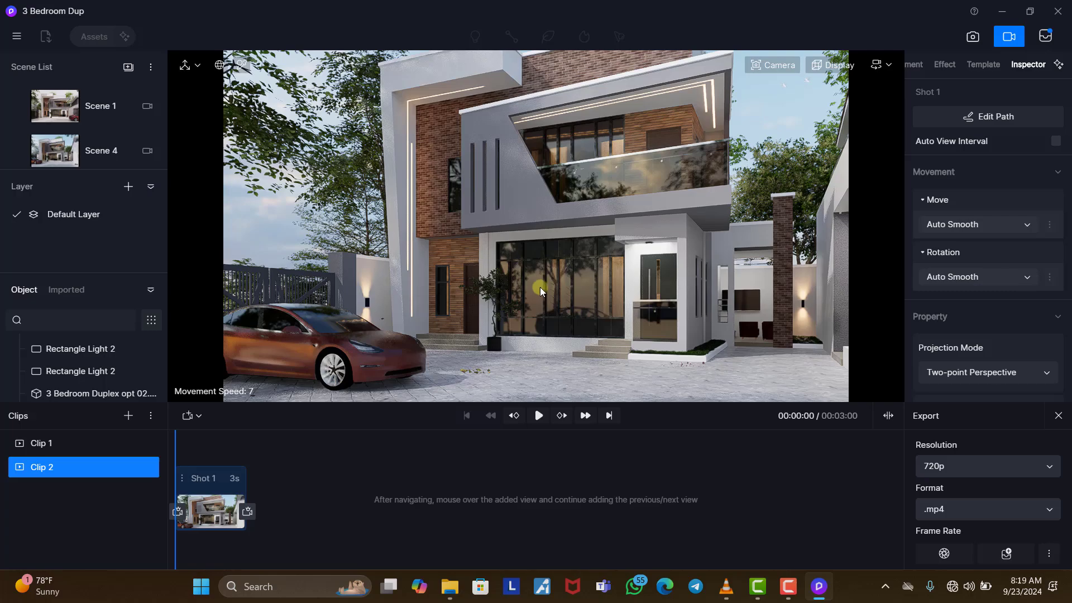
scroll(577, 286, up, 5)
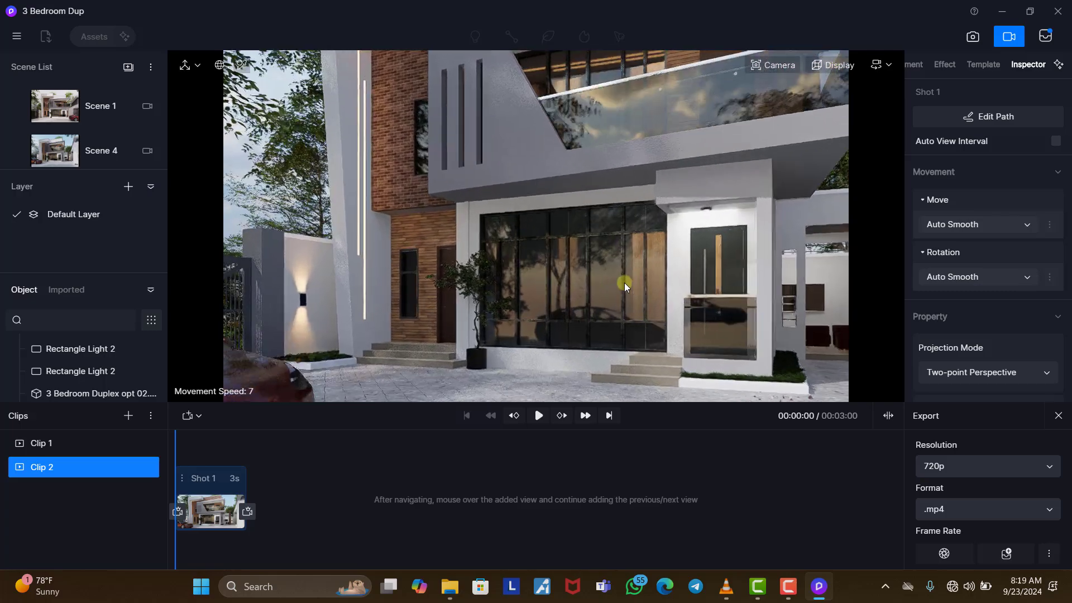
scroll(546, 286, down, 5)
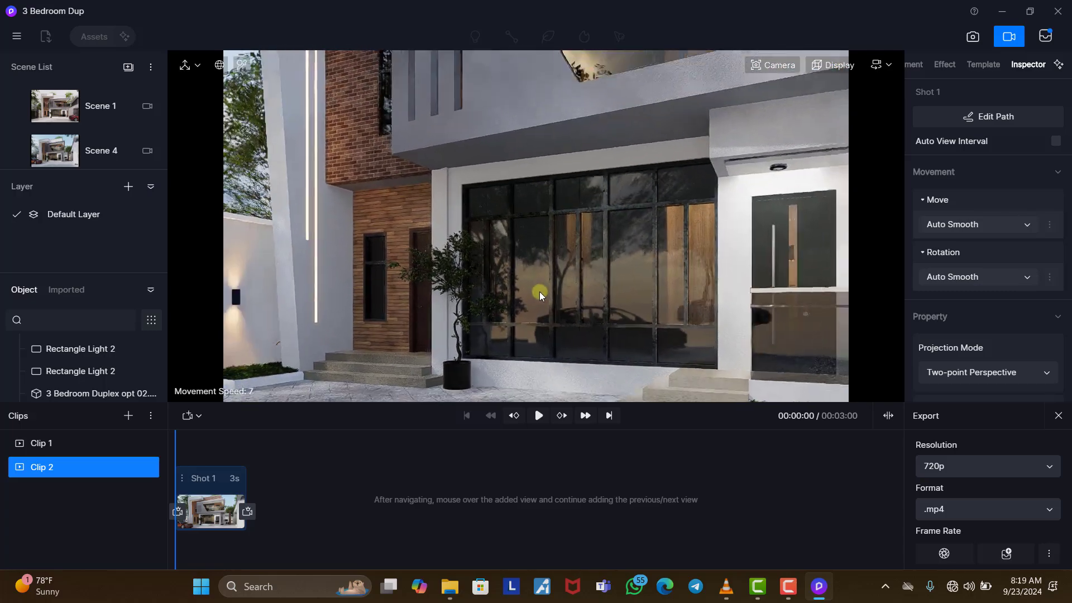
scroll(539, 291, down, 3)
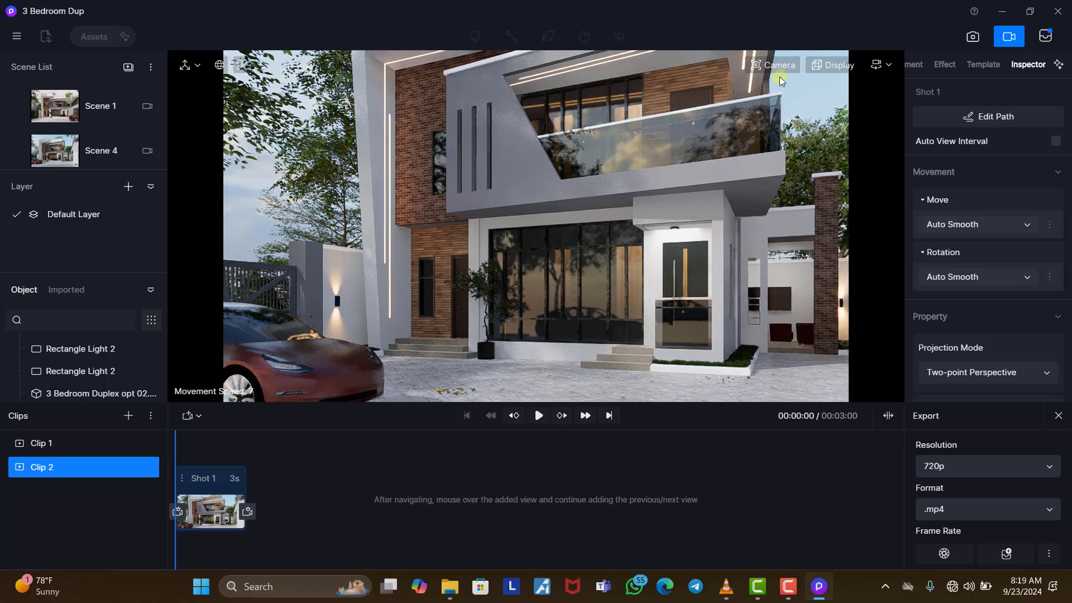
Switch the navigation mode to Orbit and try moving in on the entrance door and the wood-clad wall
click(881, 66)
click(807, 107)
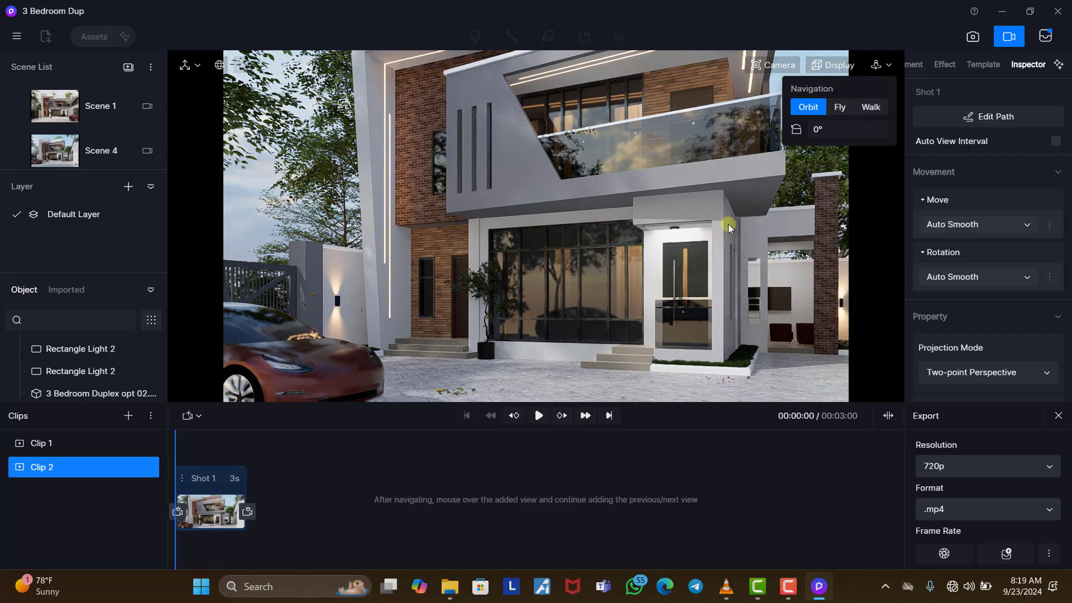
scroll(701, 276, up, 5)
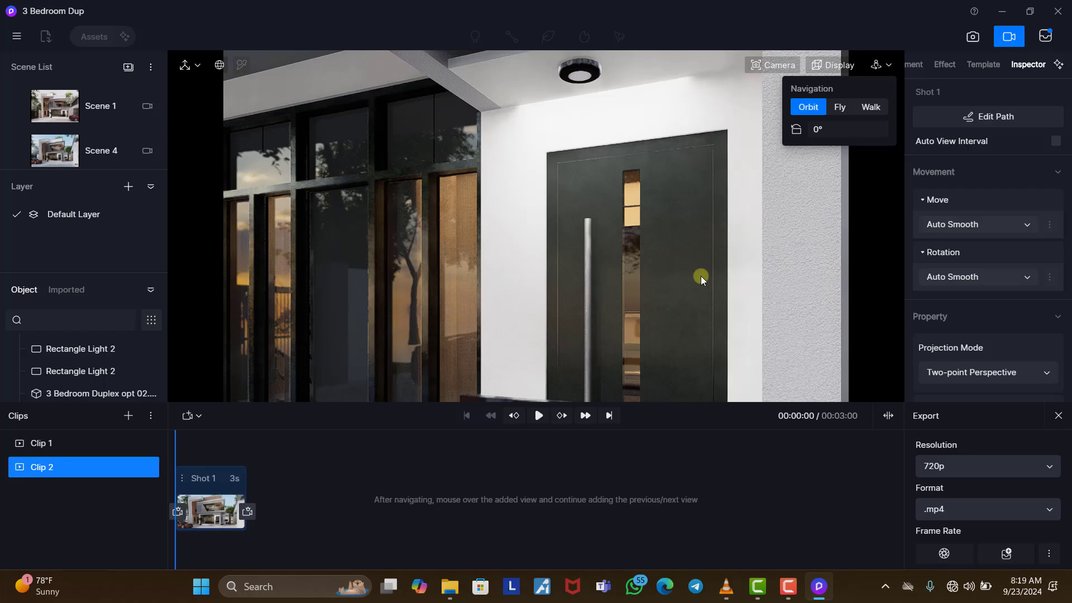
scroll(701, 276, down, 5)
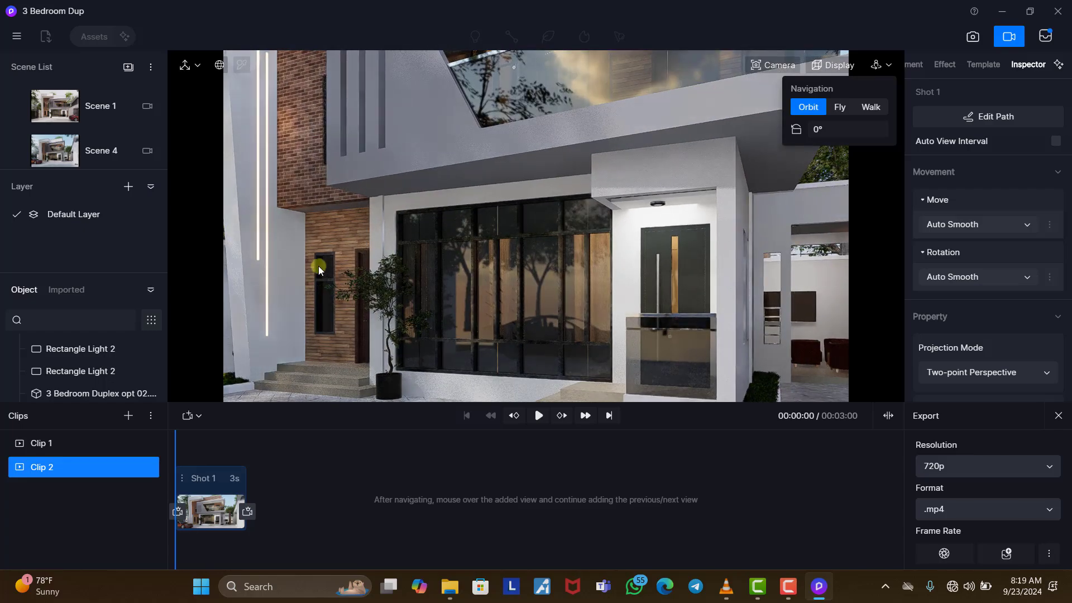
scroll(319, 266, up, 5)
scroll(318, 265, up, 3)
scroll(317, 266, down, 4)
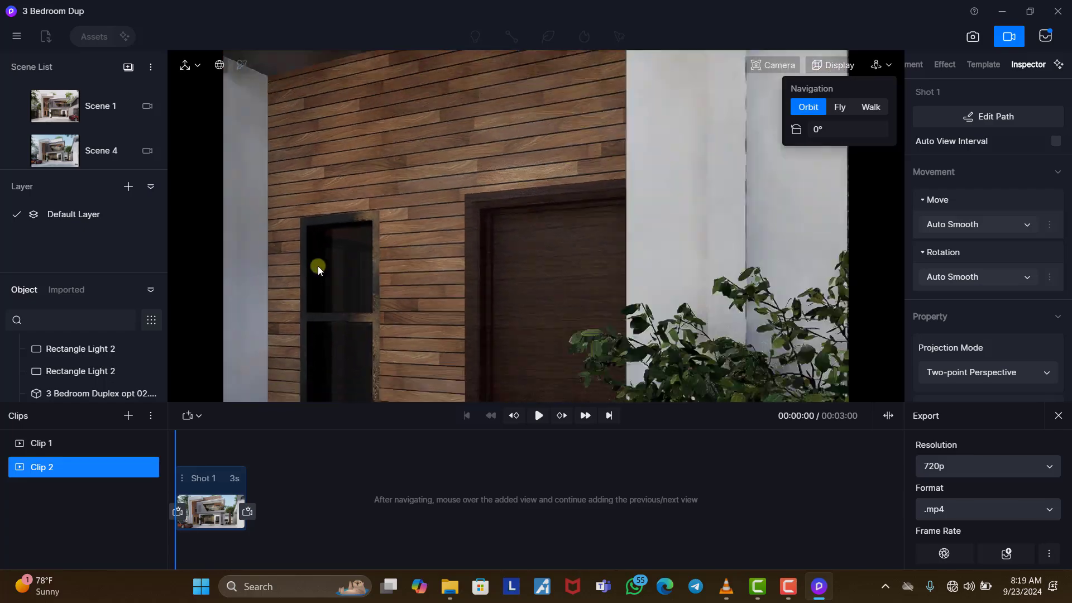
scroll(322, 271, down, 5)
scroll(545, 189, down, 2)
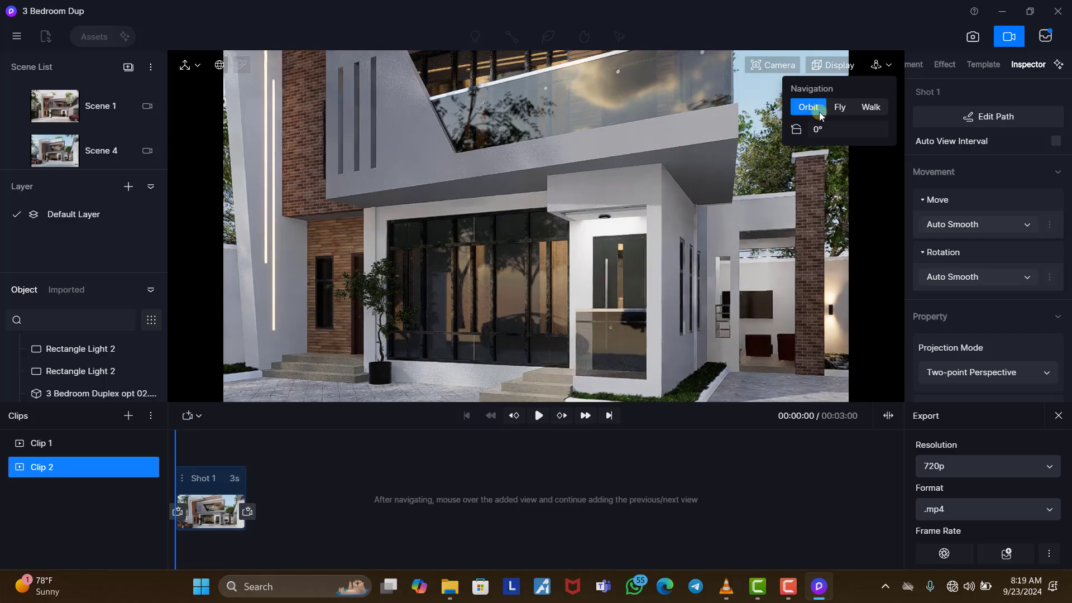
Set the navigation mode back to Fly and try moving in on the ground-floor windows
click(836, 108)
scroll(483, 259, up, 5)
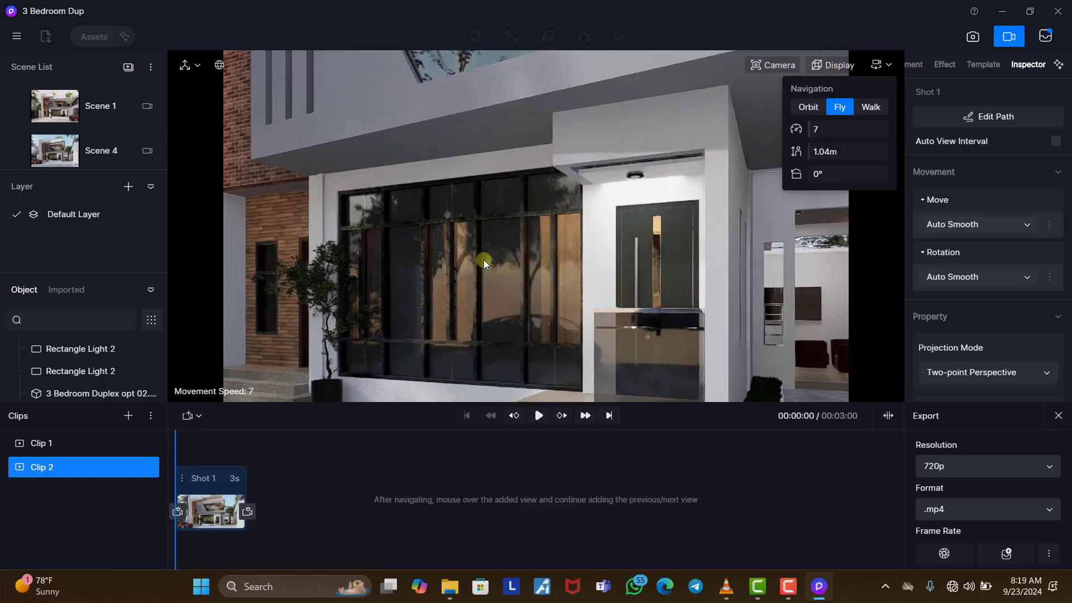
scroll(483, 260, up, 3)
scroll(484, 260, down, 3)
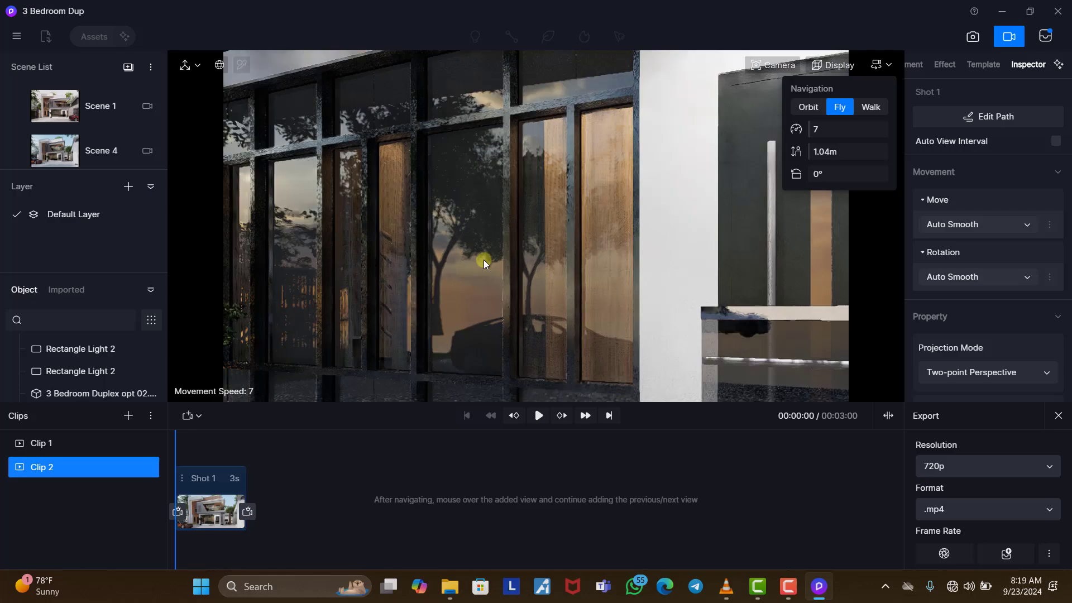
scroll(483, 259, down, 5)
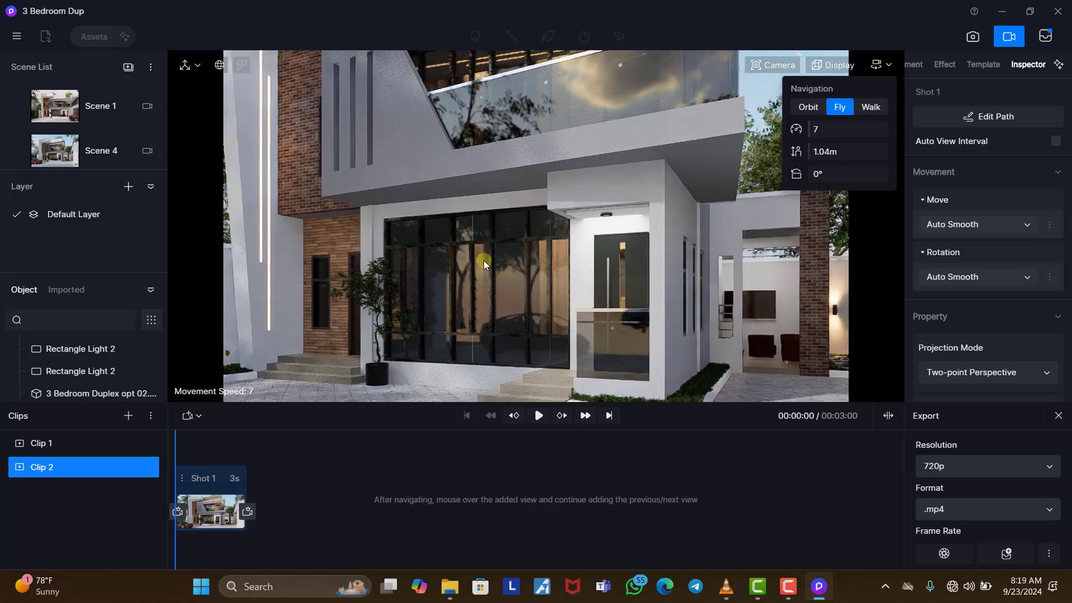
scroll(483, 260, down, 2)
mouse_move(59, 463)
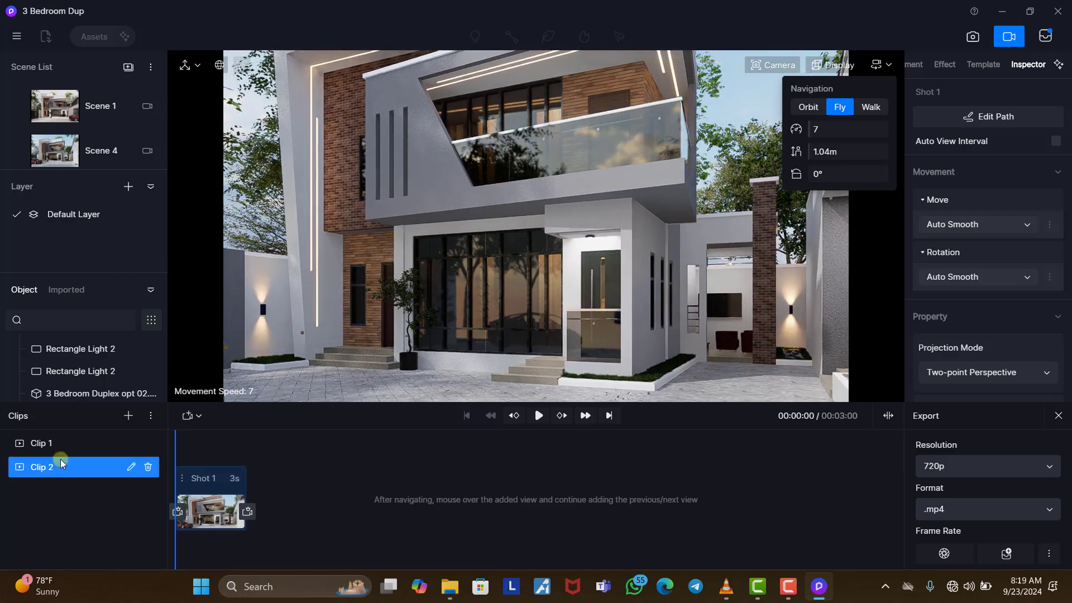
Return to Clip 2's first view, move the camera left past the car, add that as the second view and play the clip
click(207, 500)
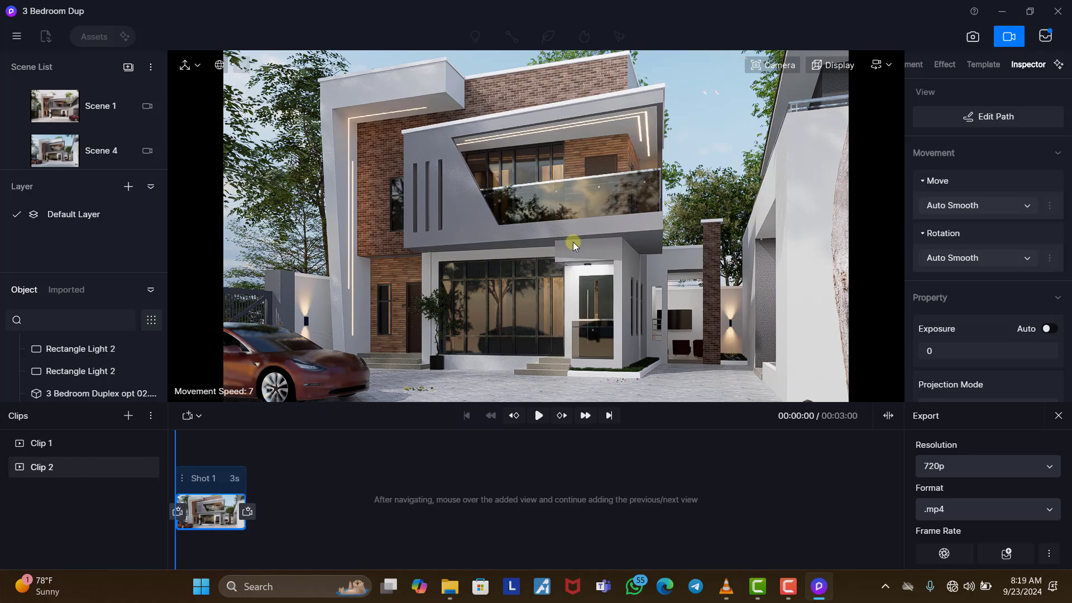
key(a)
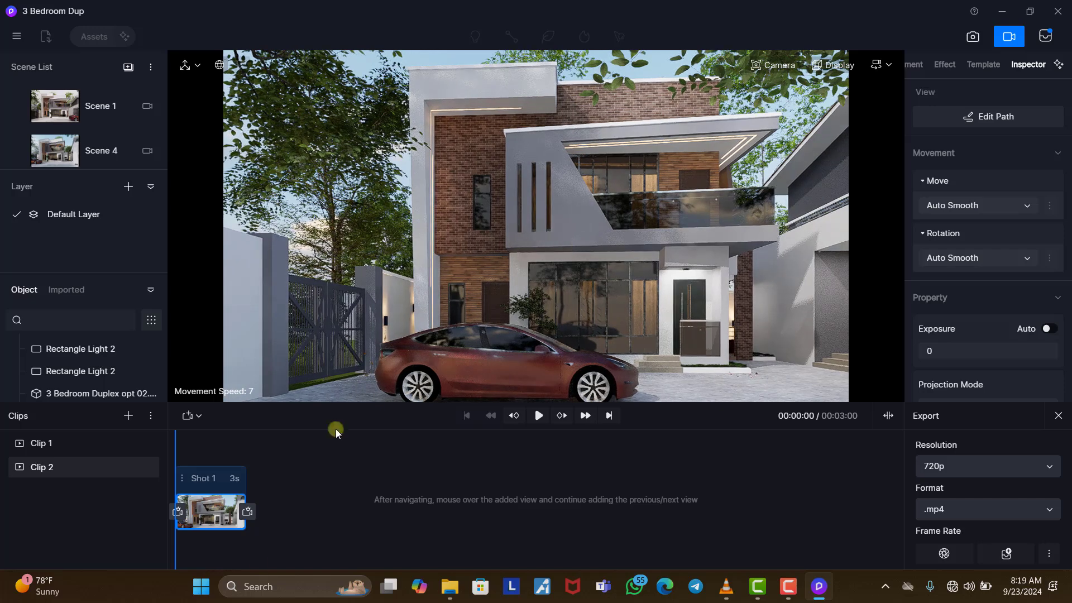
click(249, 511)
drag(315, 444, 171, 445)
click(538, 417)
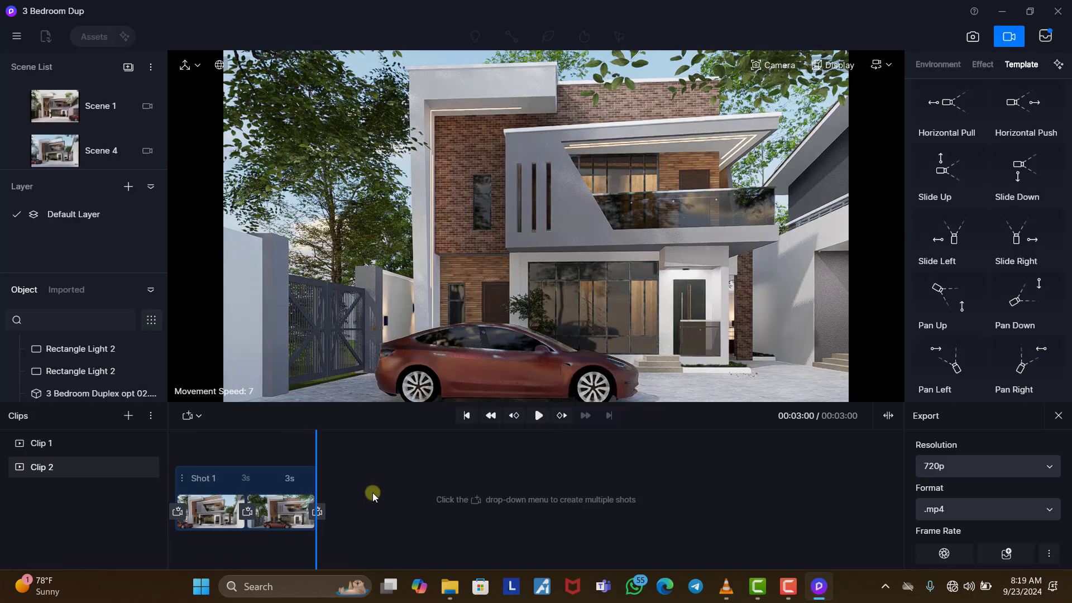
Set the interval between Clip 2's two views to 6 s and scrub to the end of the clip
click(246, 477)
key(Return)
click(400, 519)
drag(247, 457, 327, 443)
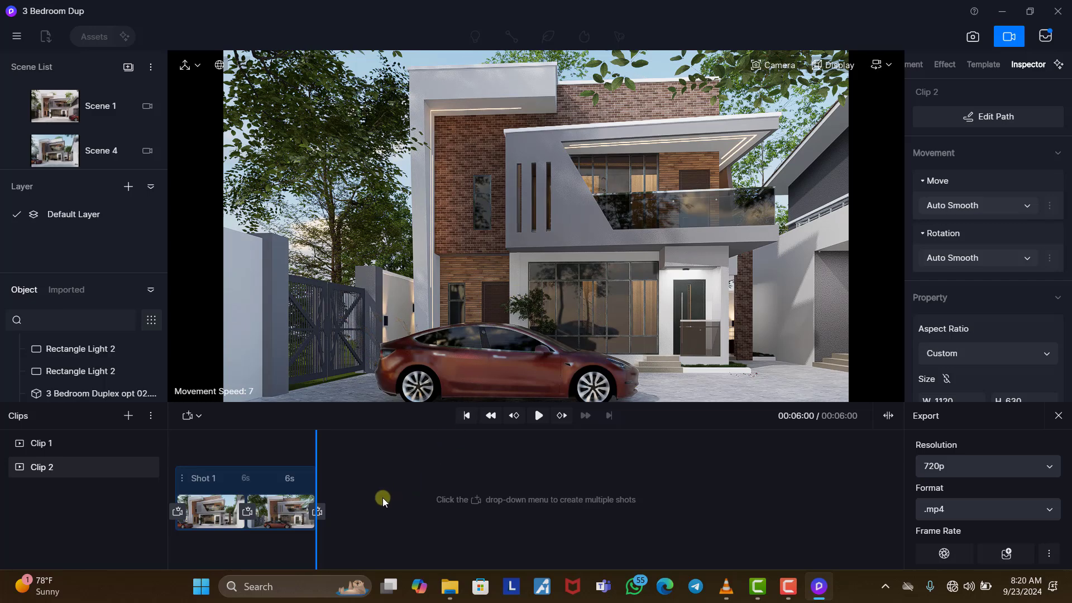
Add a raised camera view above the car as Clip 2's third view with a 6 s interval, and play the clip
key(w)
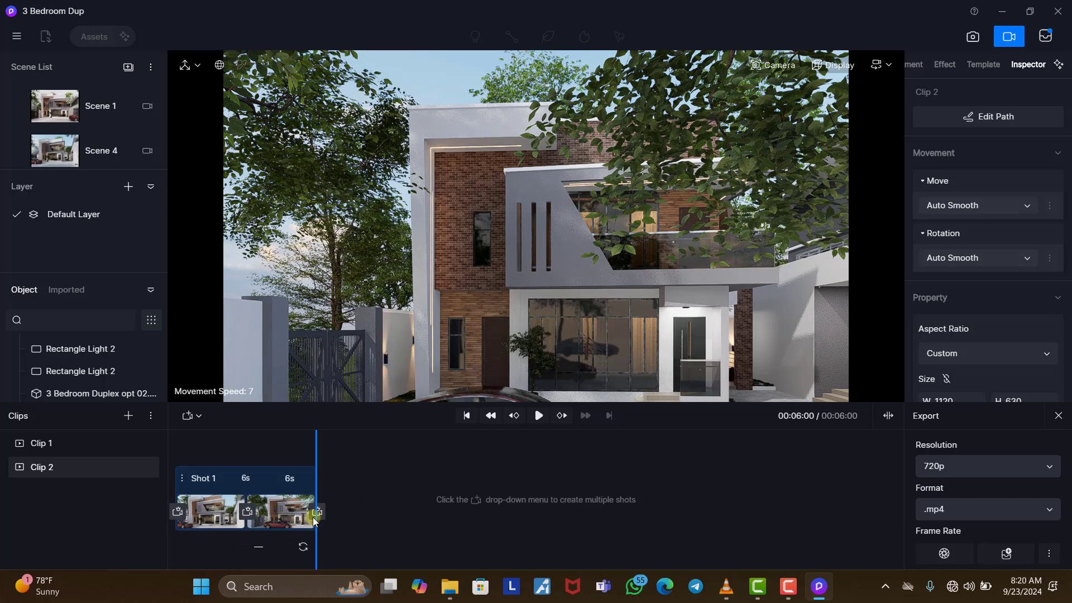
click(318, 511)
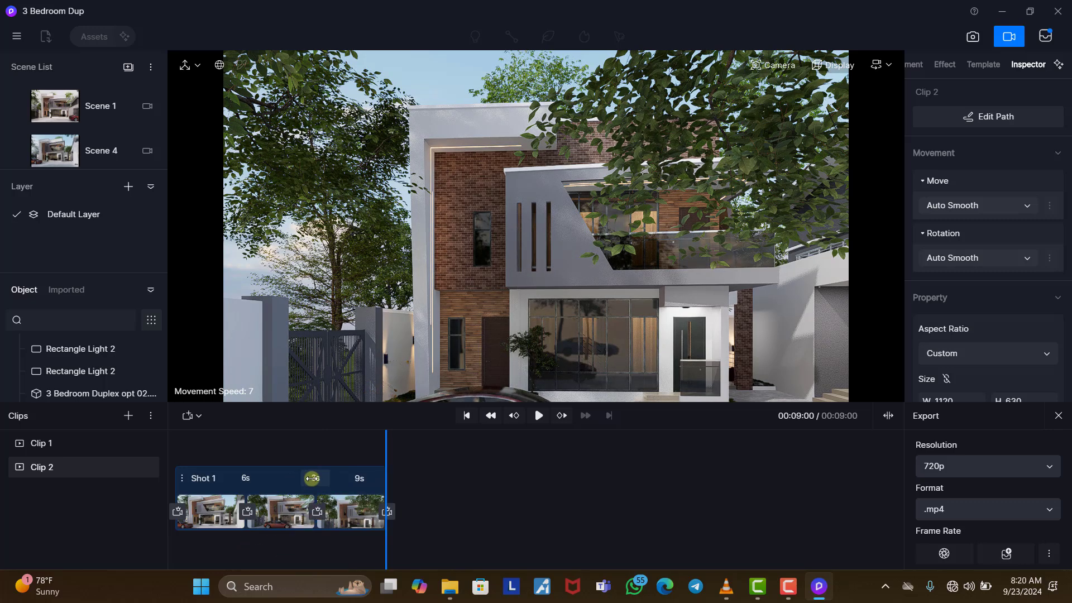
click(314, 478)
text(6)
key(Return)
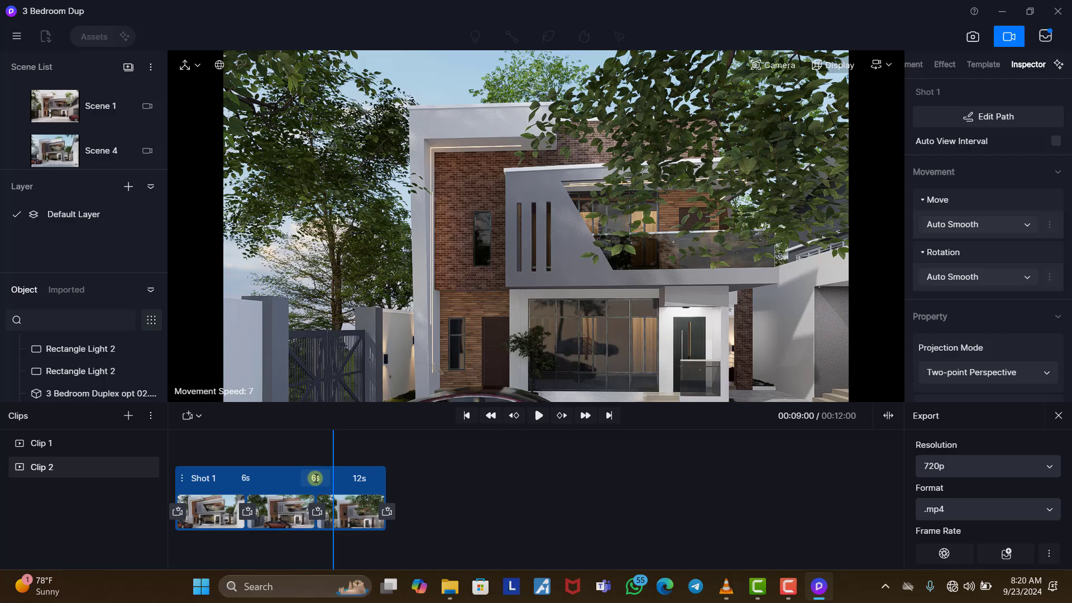
drag(335, 452, 176, 463)
click(538, 416)
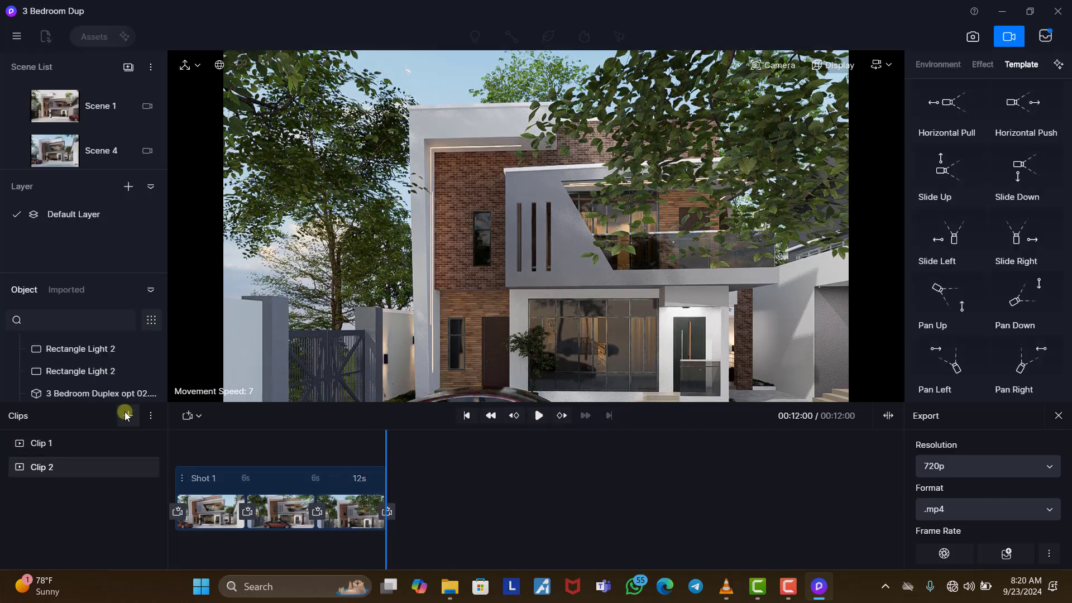
Create Clip 3 and add the Scene 4 view as its first view
click(70, 490)
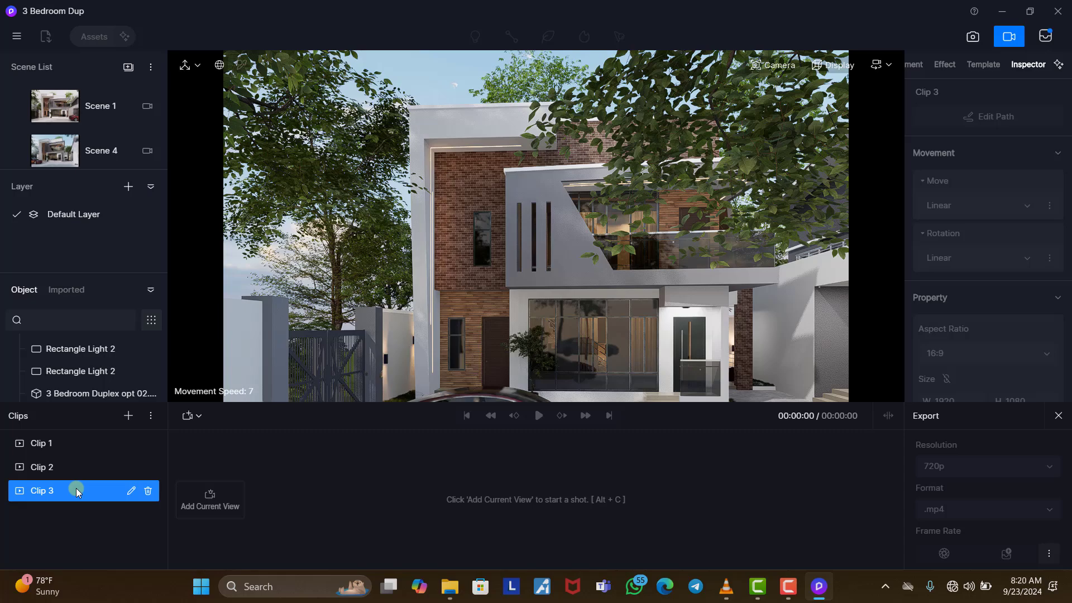
click(89, 146)
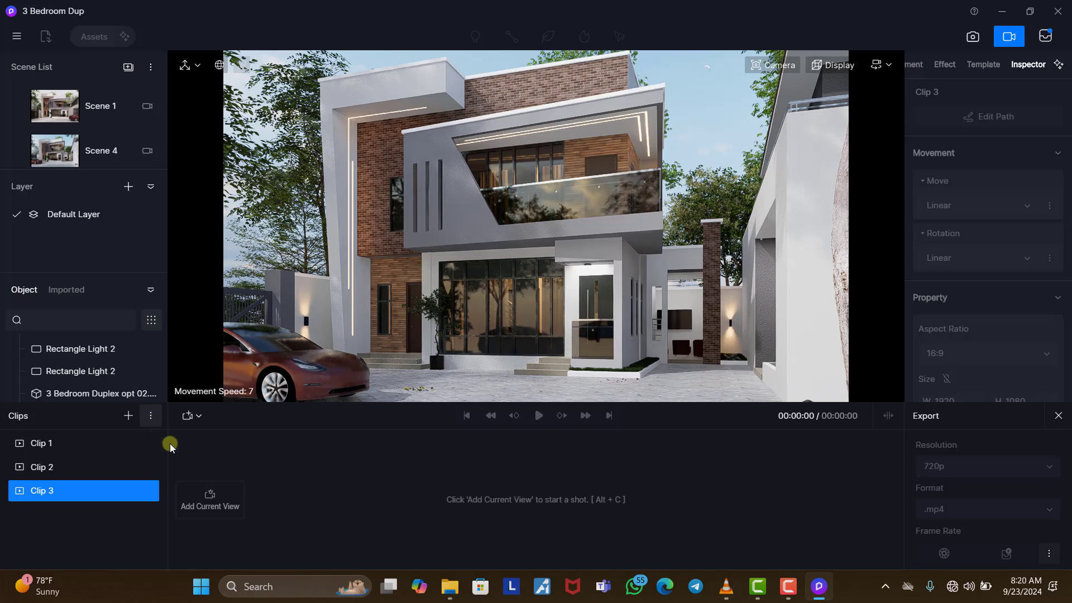
click(210, 501)
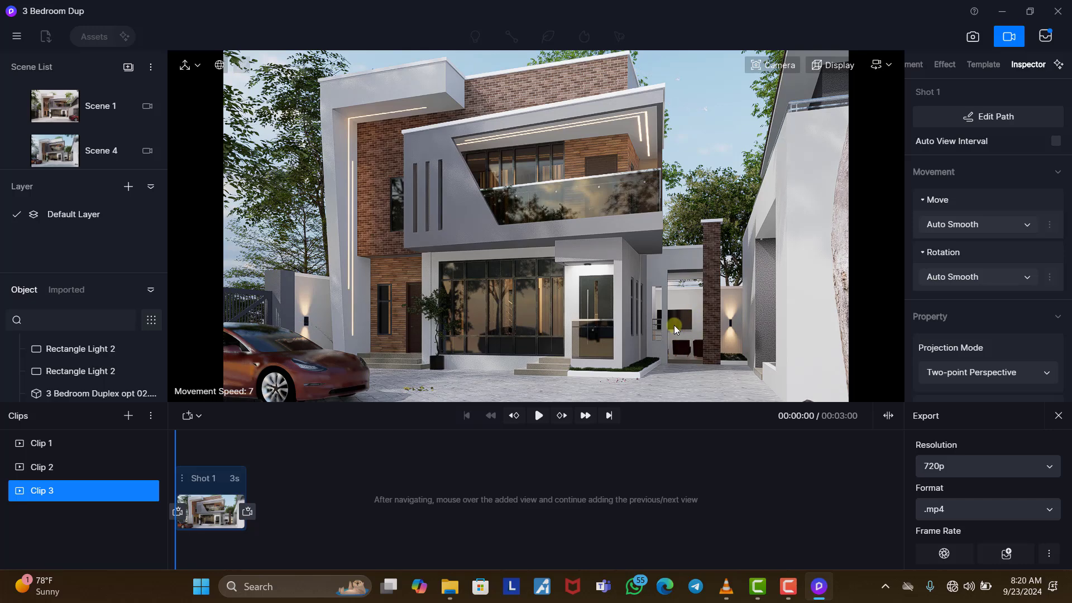
Switch the navigation mode to Orbit, move in on the side passage beside the house and add that as Clip 3's second view
click(888, 64)
click(808, 107)
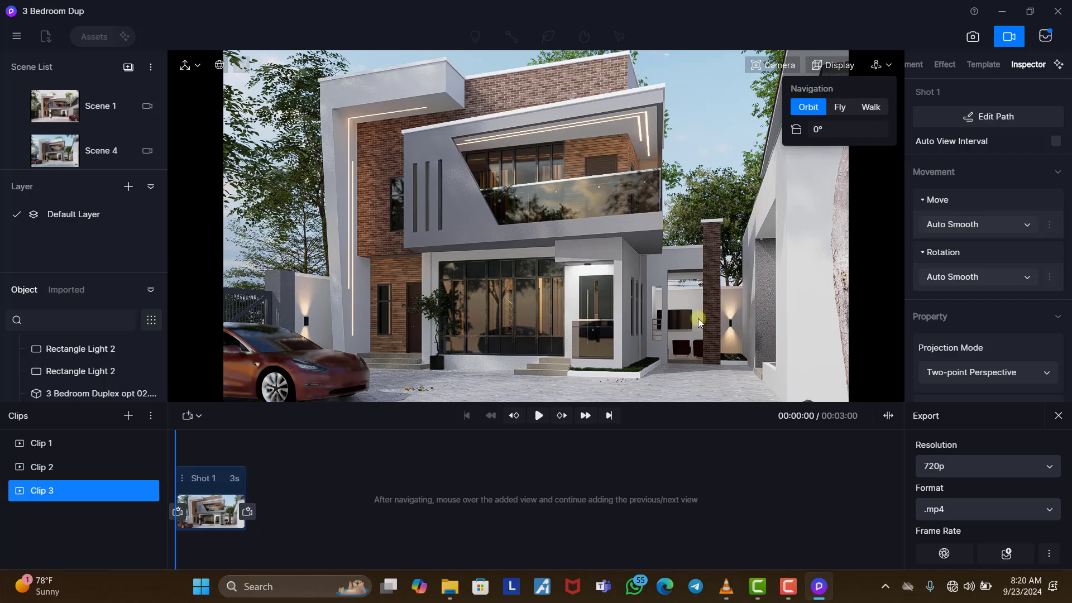
scroll(698, 335, up, 10)
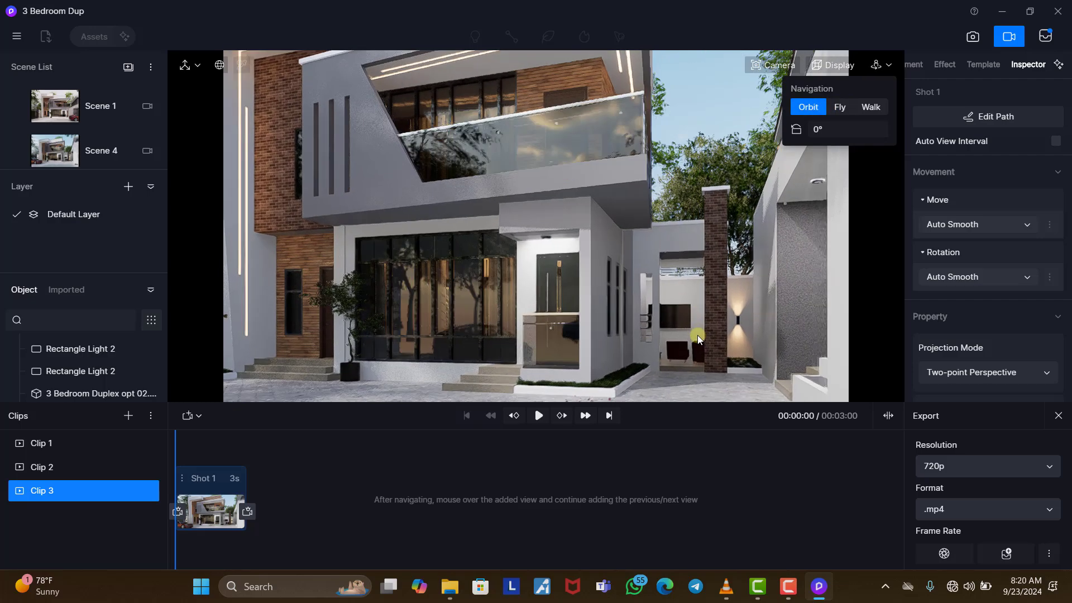
scroll(697, 335, up, 4)
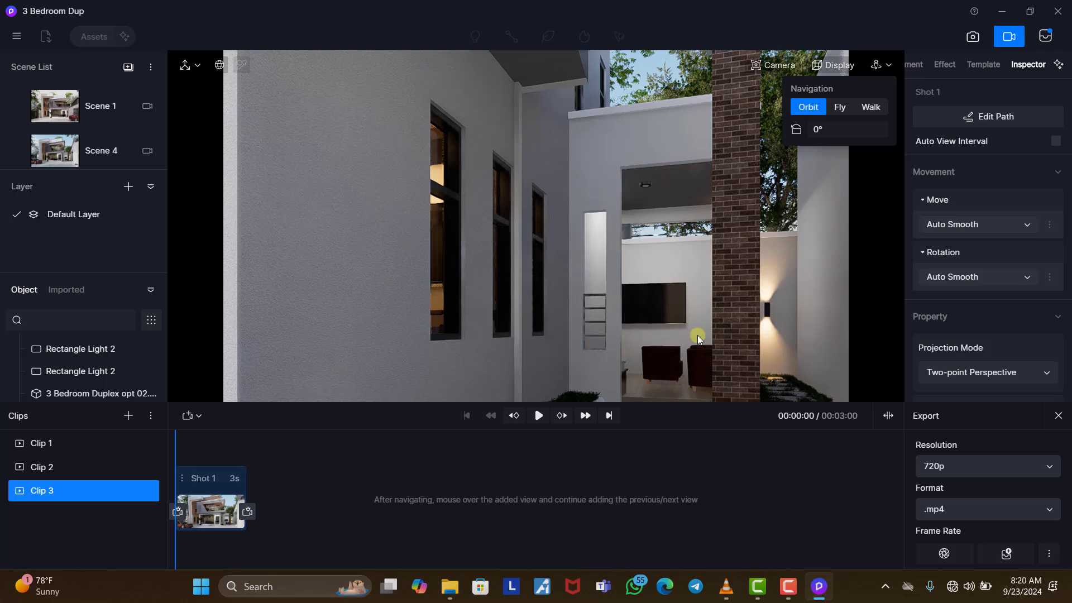
click(252, 513)
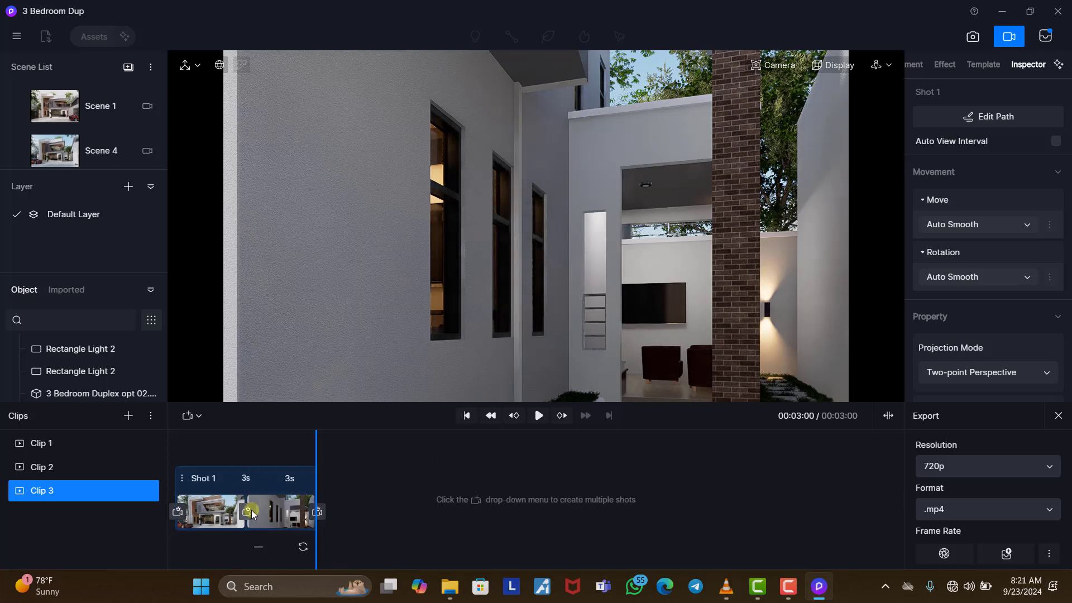
Set the interval between Clip 3's two views to 6 s and play the clip from its start
click(245, 474)
drag(244, 474, 219, 453)
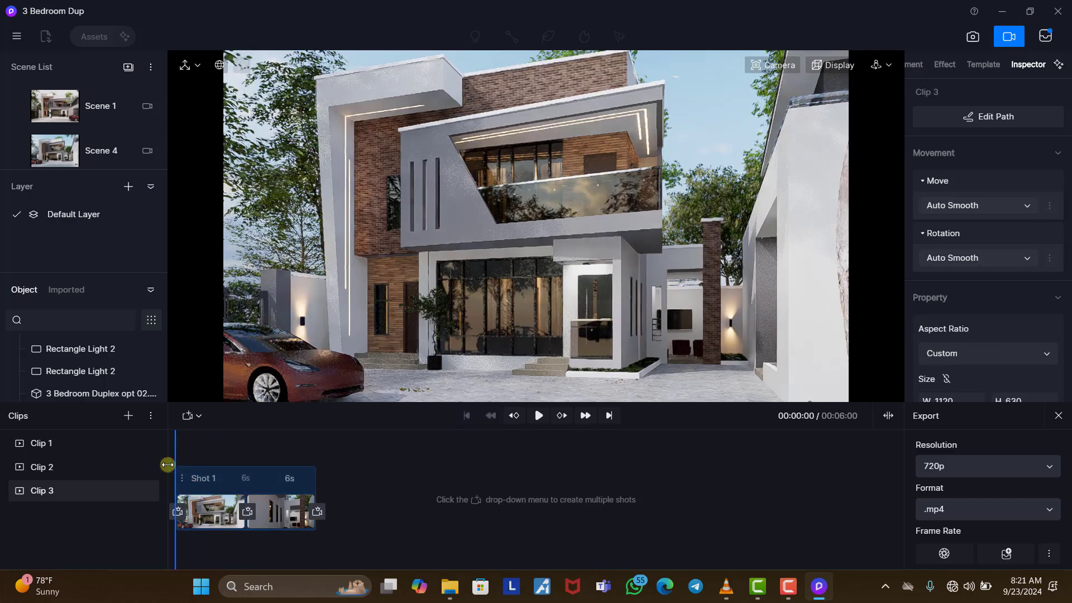
click(536, 415)
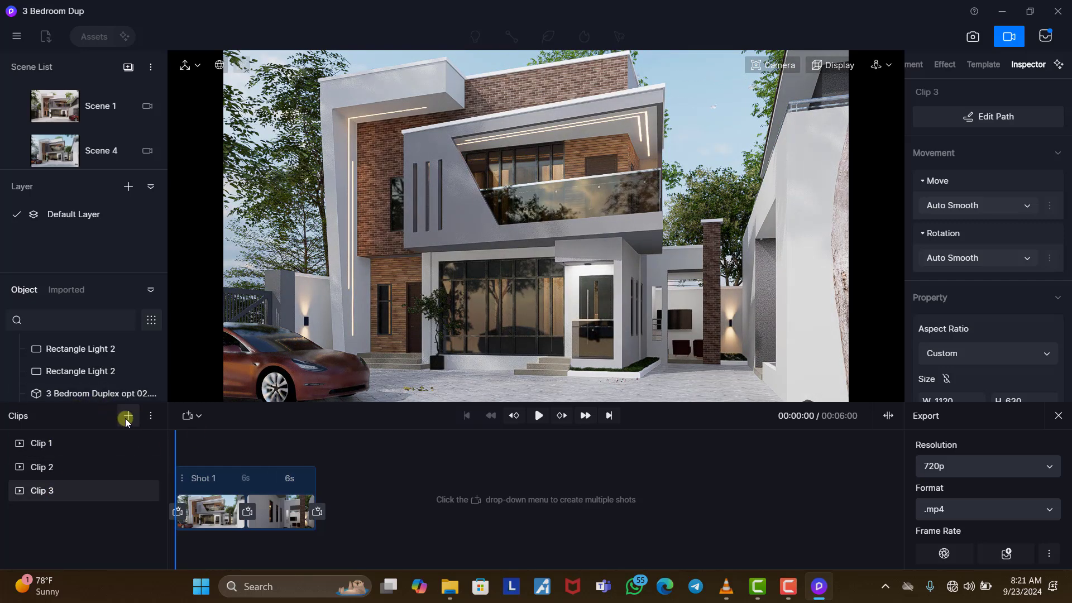
Create Clip 4 with the Scene 1 view first and a view orbited sideways around the front facade second
click(51, 516)
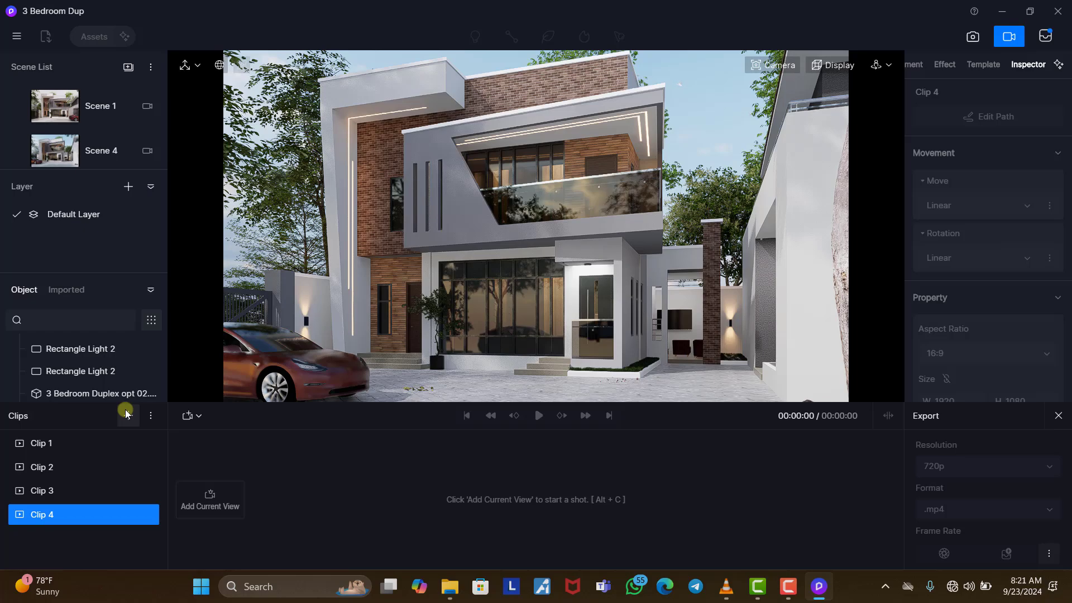
click(74, 110)
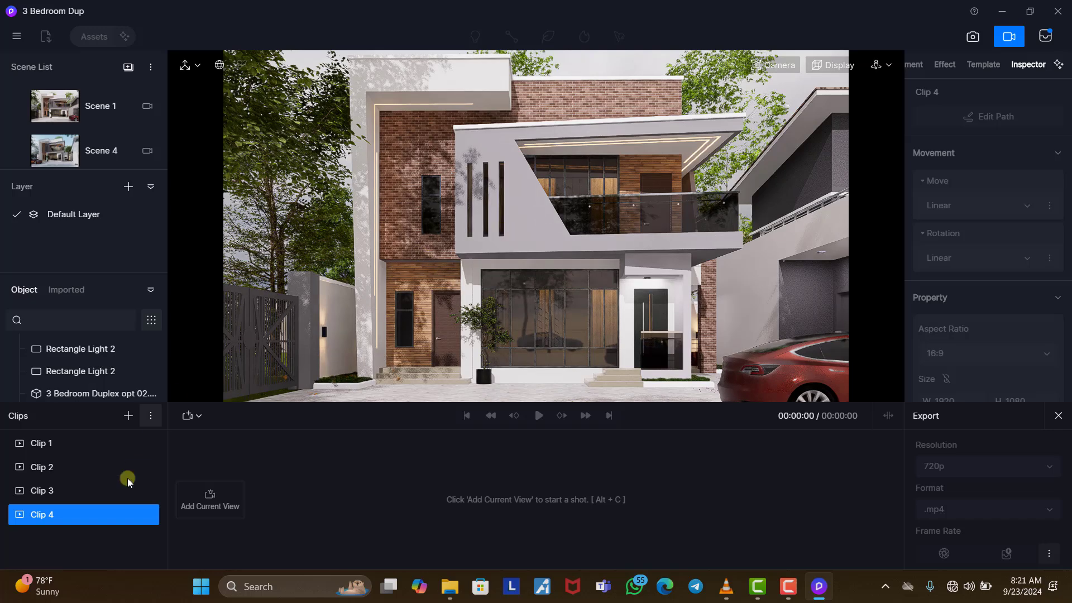
click(203, 512)
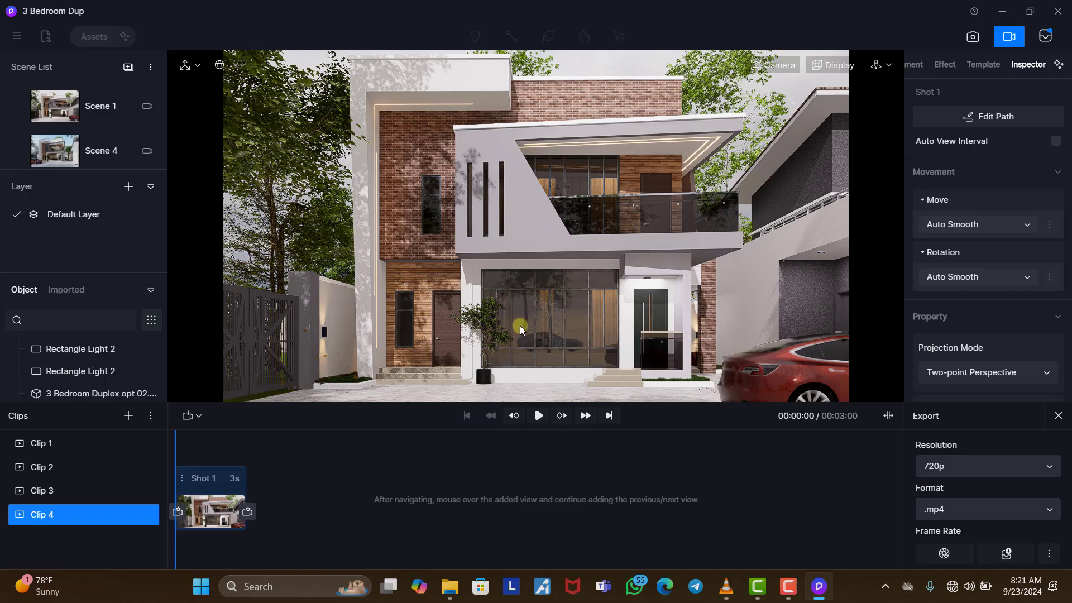
right_drag(520, 326, 601, 326)
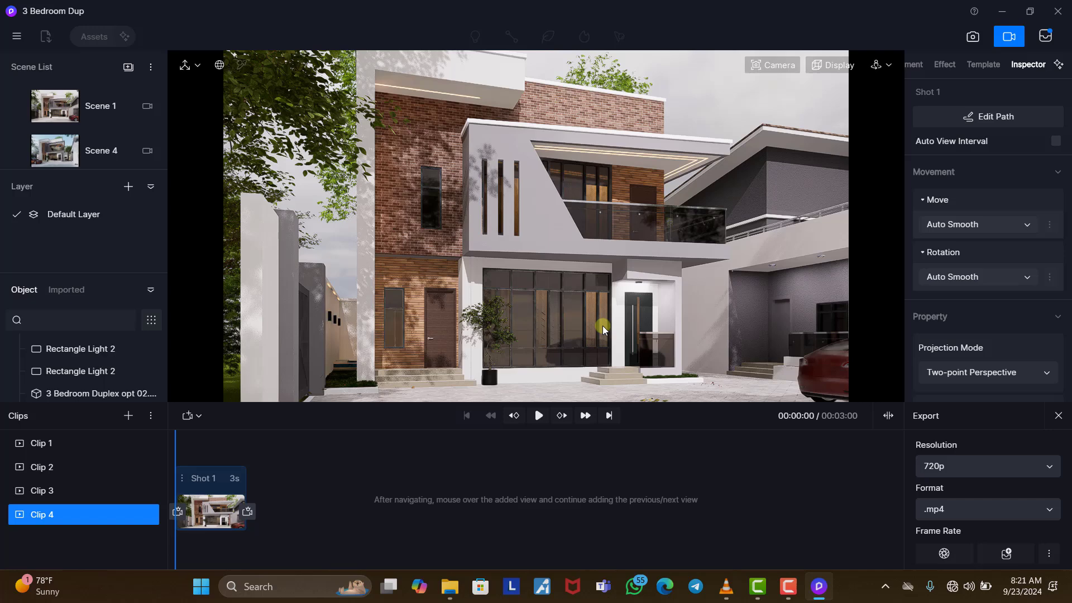
click(255, 513)
Set the interval between Clip 4's two views to 6 s and play the clip from its start
click(241, 477)
click(383, 456)
click(242, 446)
drag(242, 446, 160, 447)
click(537, 415)
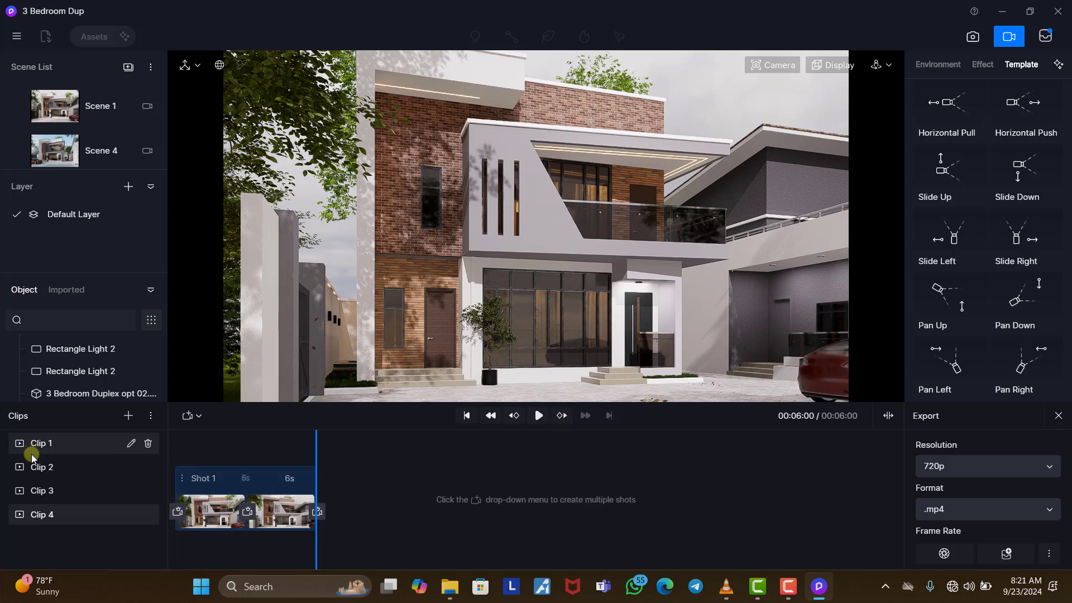
Review the four clips one after another and run through Clip 2's camera movement
click(45, 443)
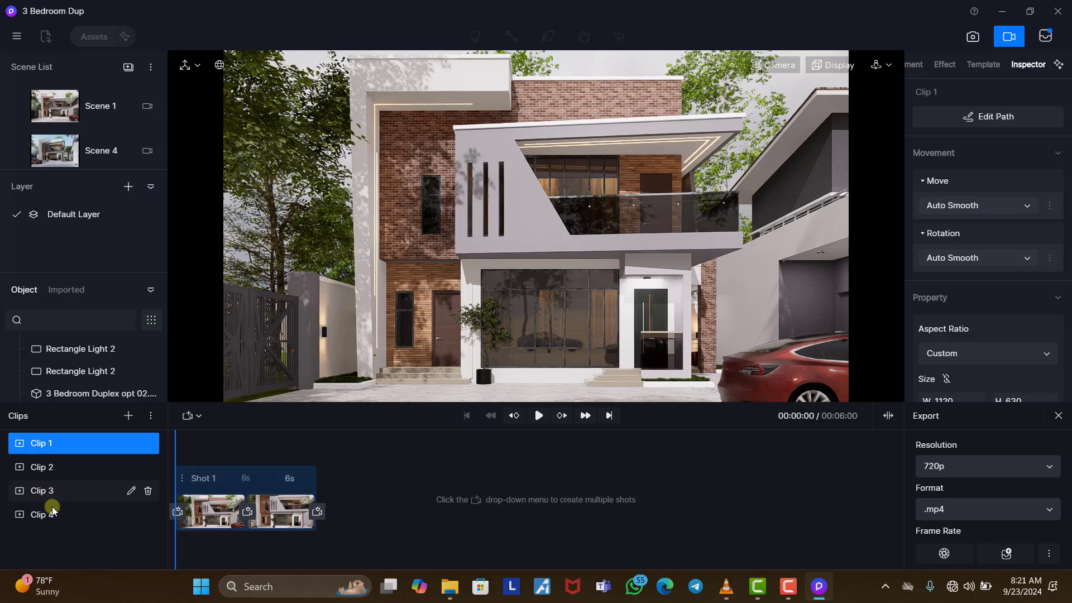
click(52, 494)
click(52, 515)
click(59, 468)
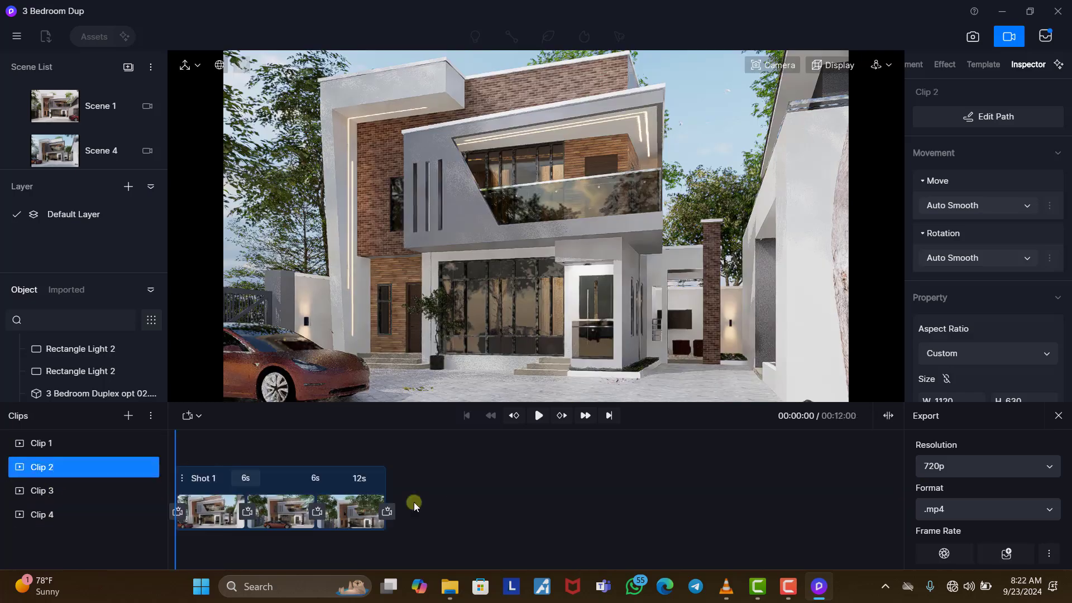
click(461, 503)
drag(385, 442, 156, 476)
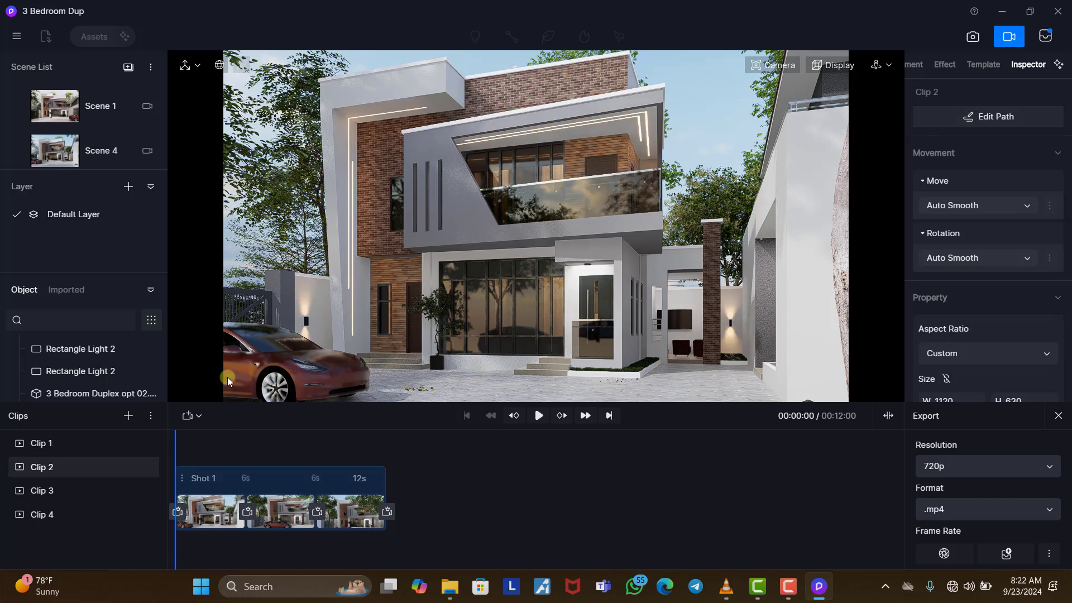
Select Clip 1 and set the export resolution to 1080p
mouse_move(128, 444)
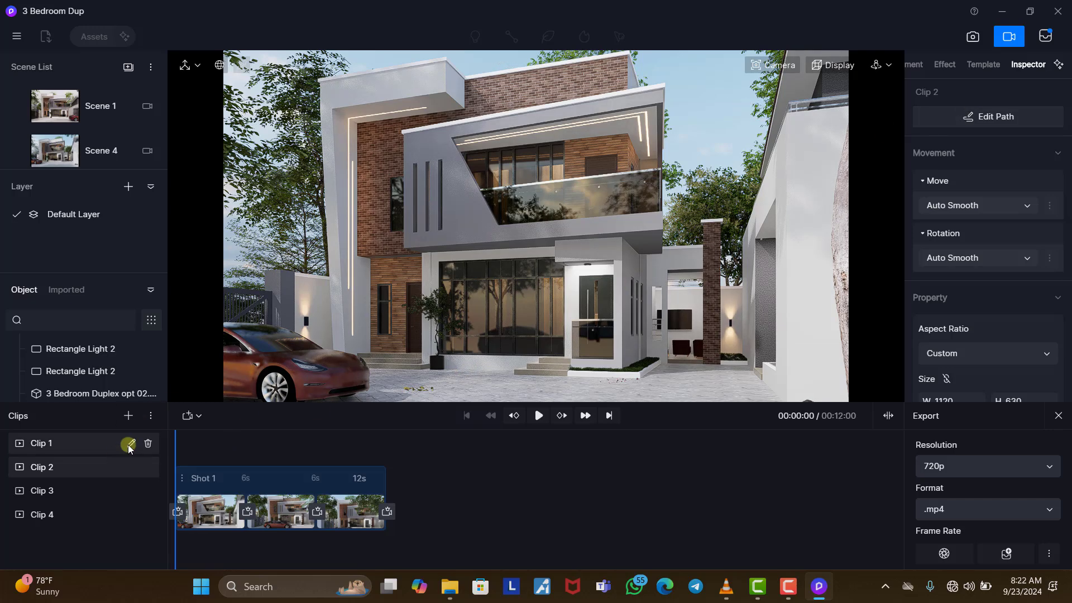
click(57, 445)
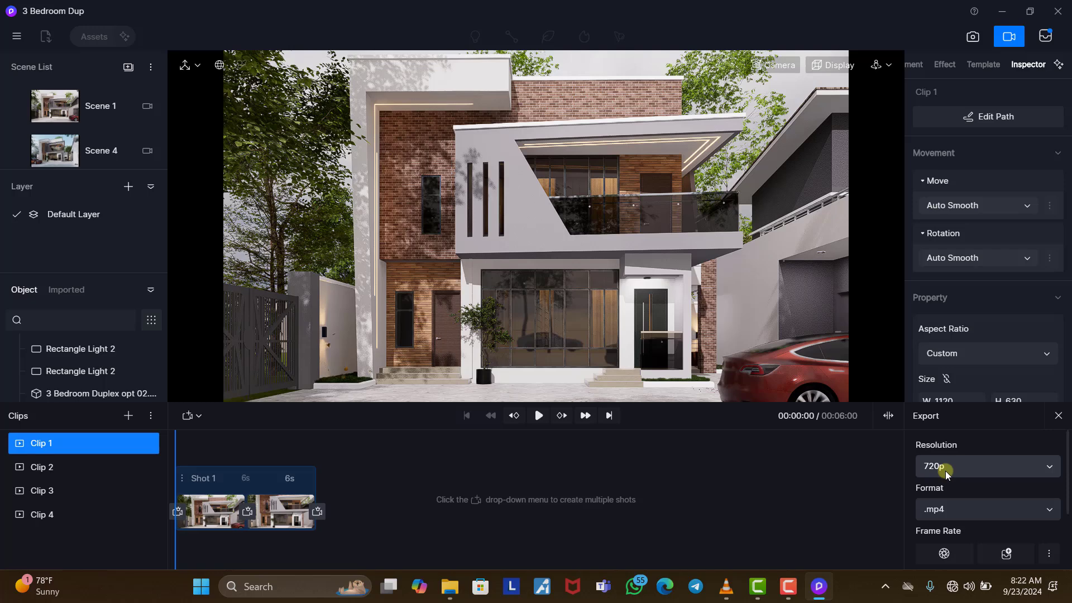
click(1031, 467)
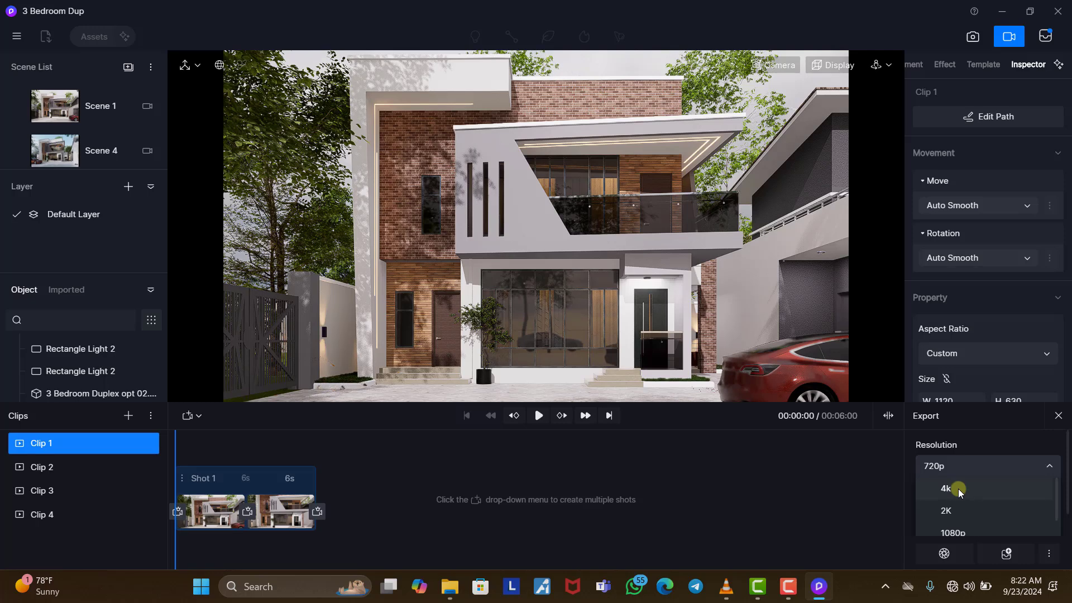
click(839, 483)
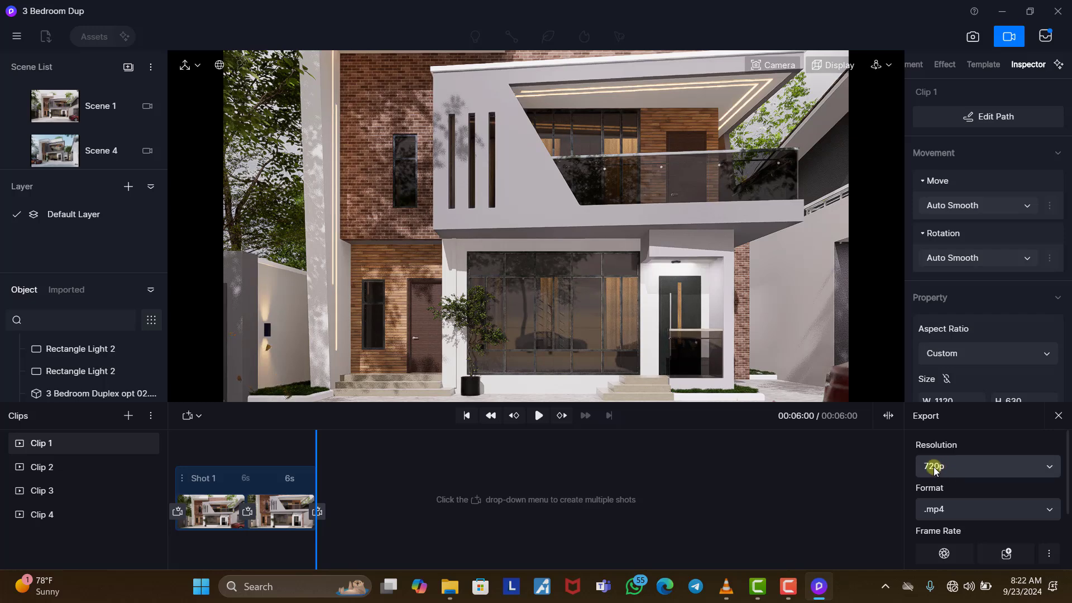
click(78, 444)
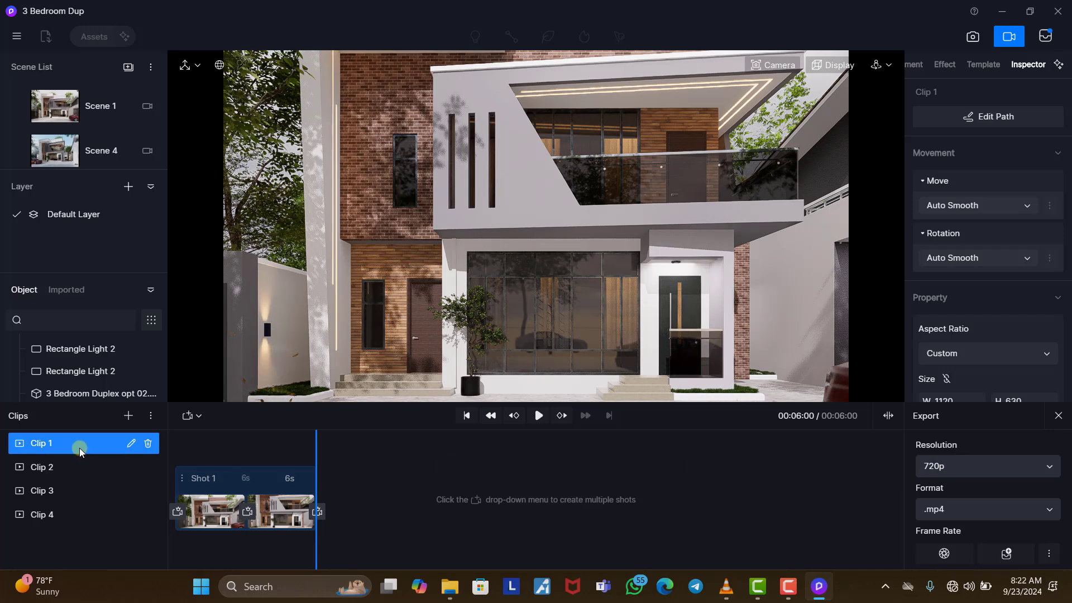
click(982, 466)
click(947, 527)
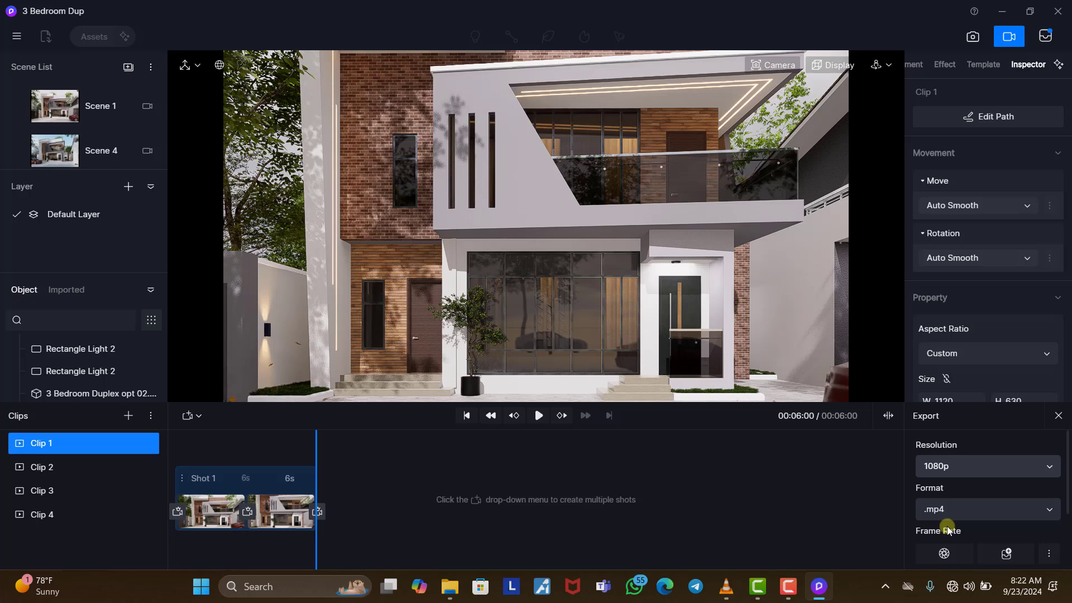
Add Clips 1 to 4 to the render queue at 1080p and open the queue
click(56, 468)
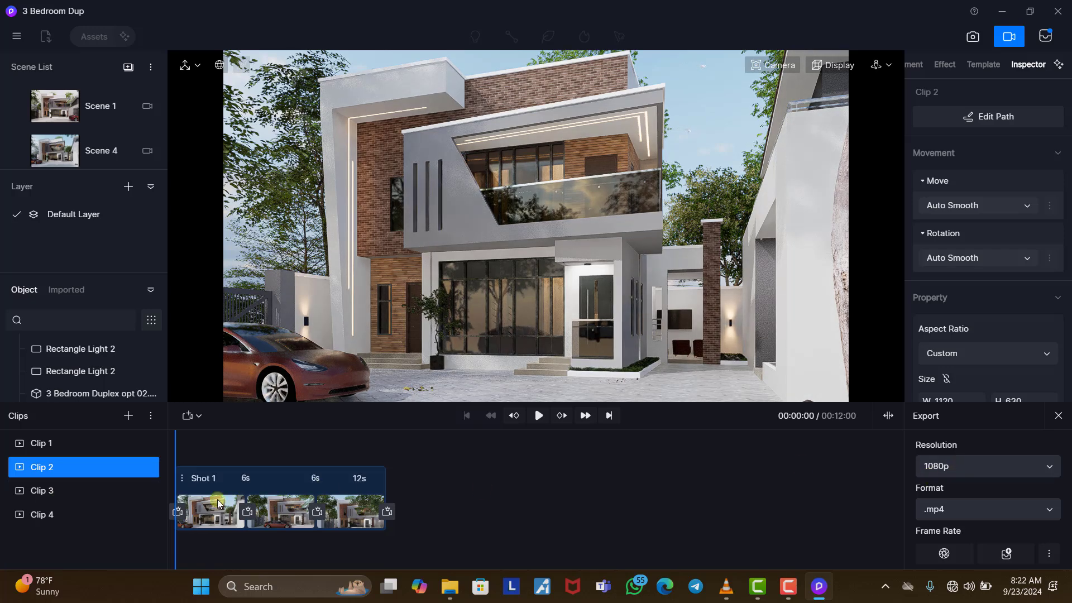
click(56, 490)
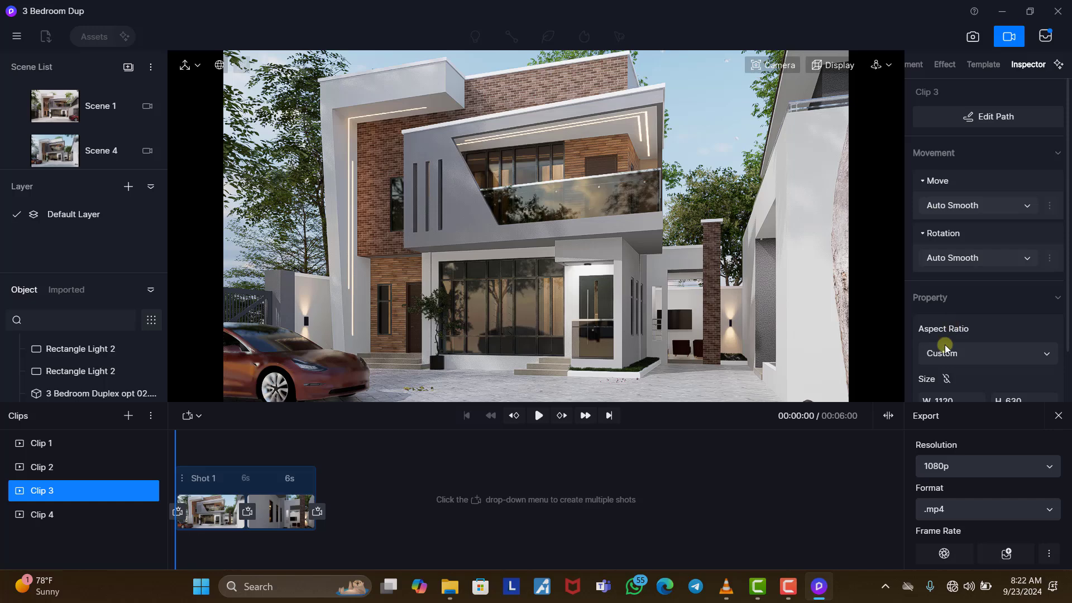
click(66, 441)
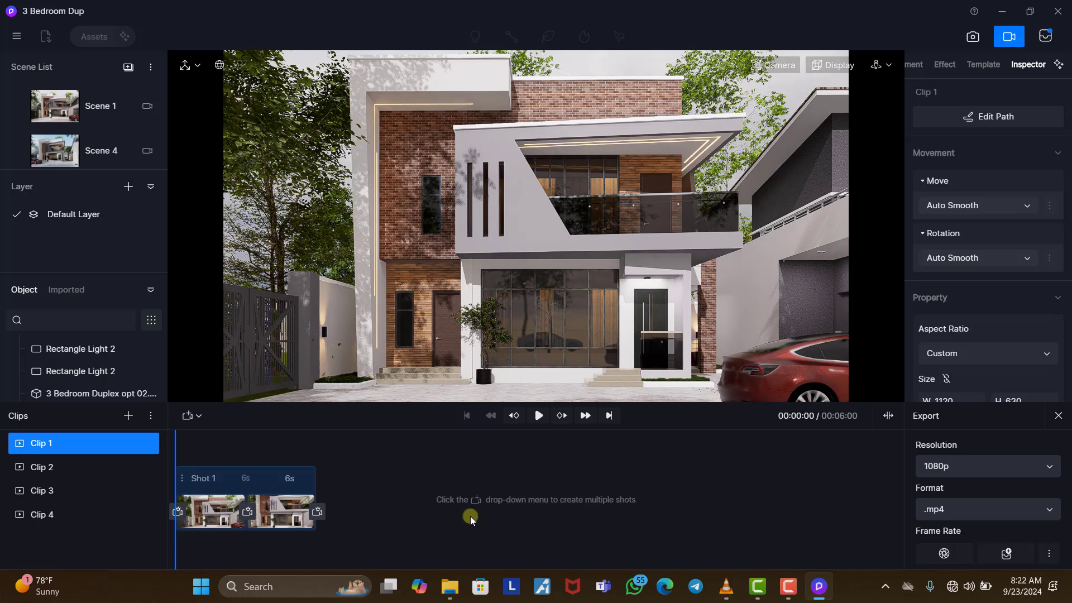
click(39, 472)
click(1006, 552)
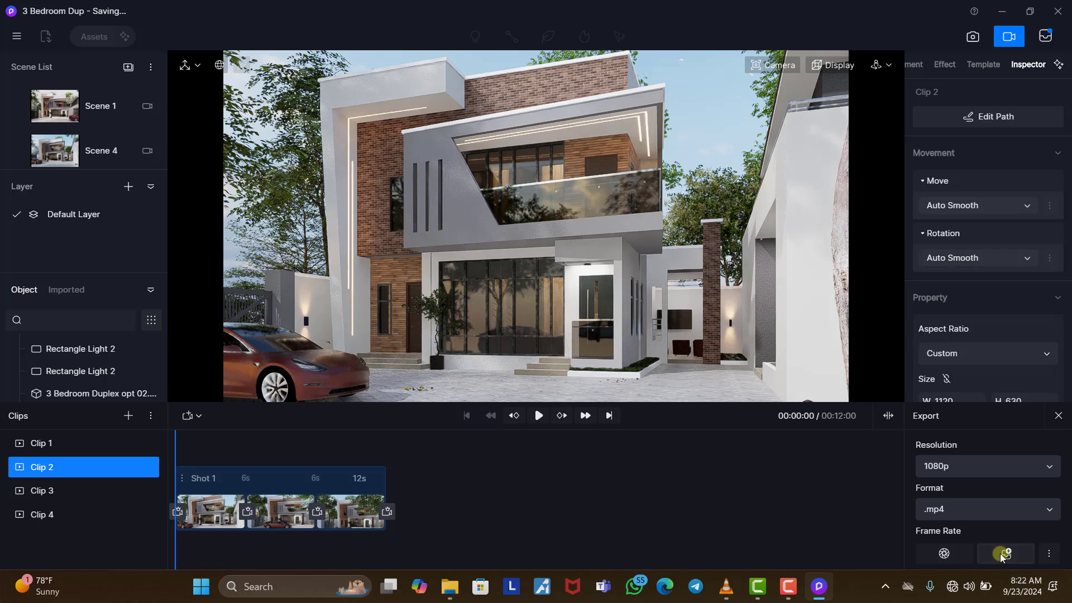
click(61, 490)
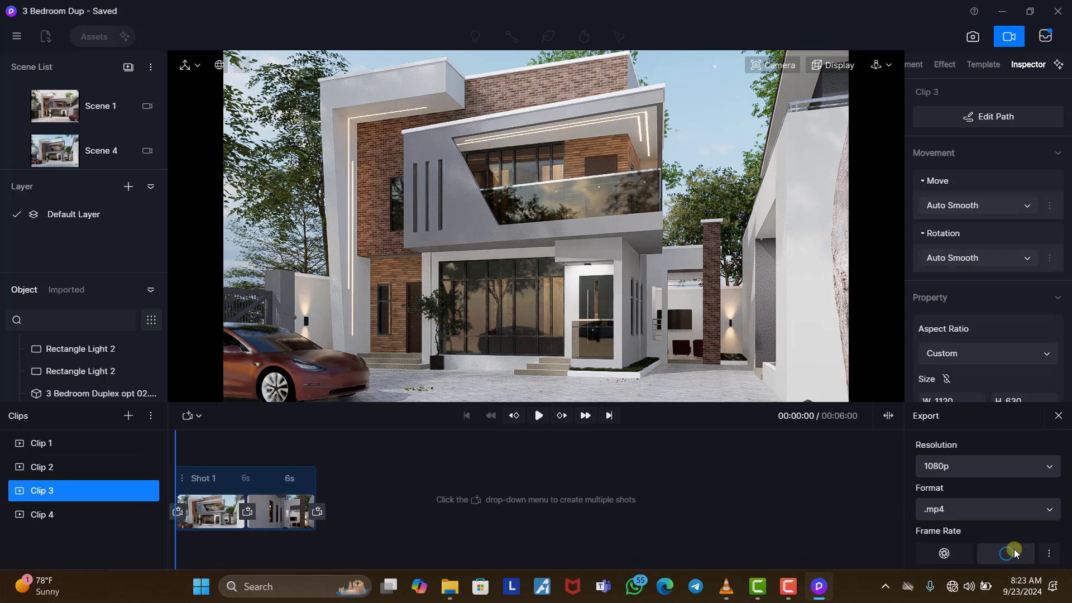
click(66, 514)
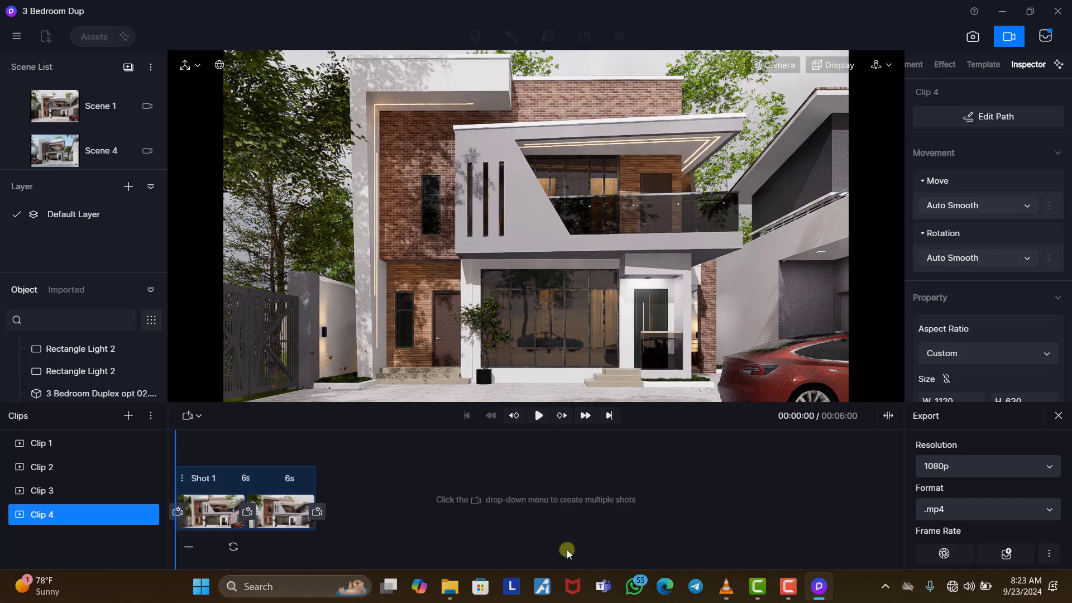
click(1006, 553)
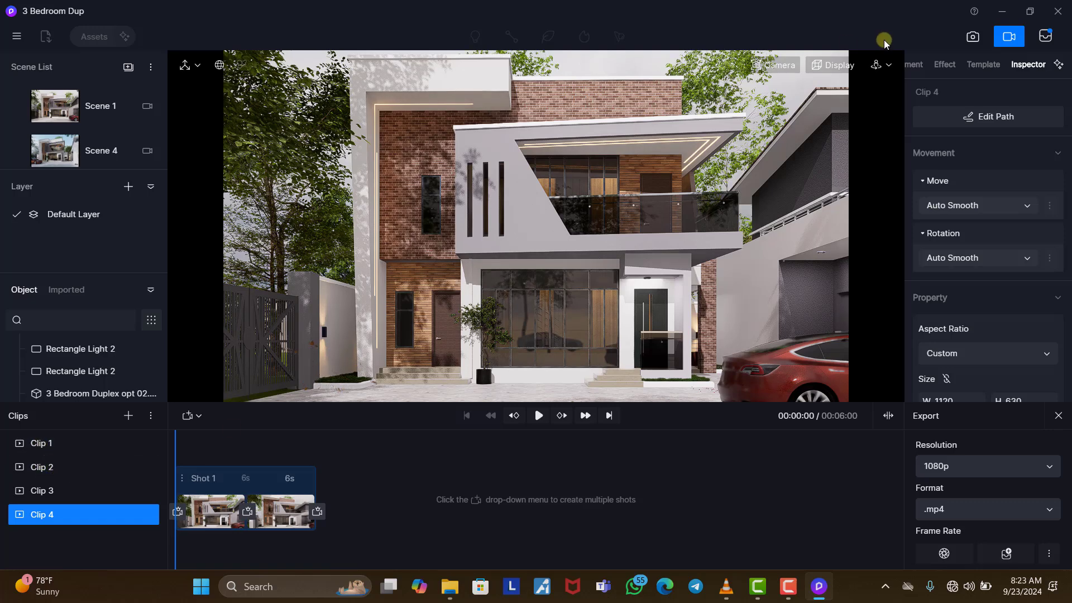
click(1045, 36)
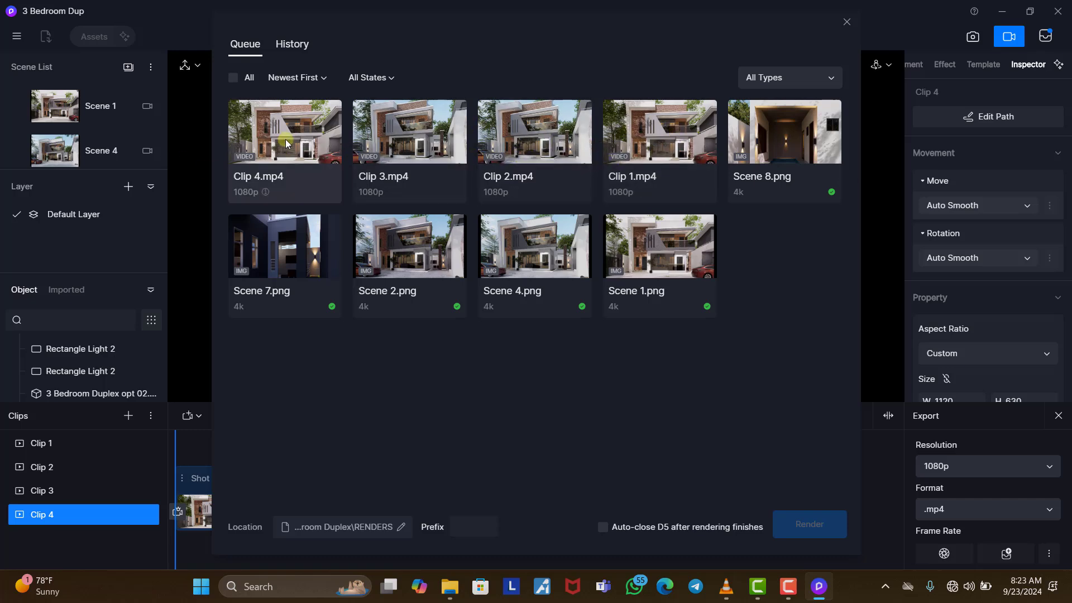
Select Clips 1 to 4 in the render queue, check the RENDERS output location, and render the four videos
click(307, 140)
click(405, 129)
click(569, 148)
click(646, 136)
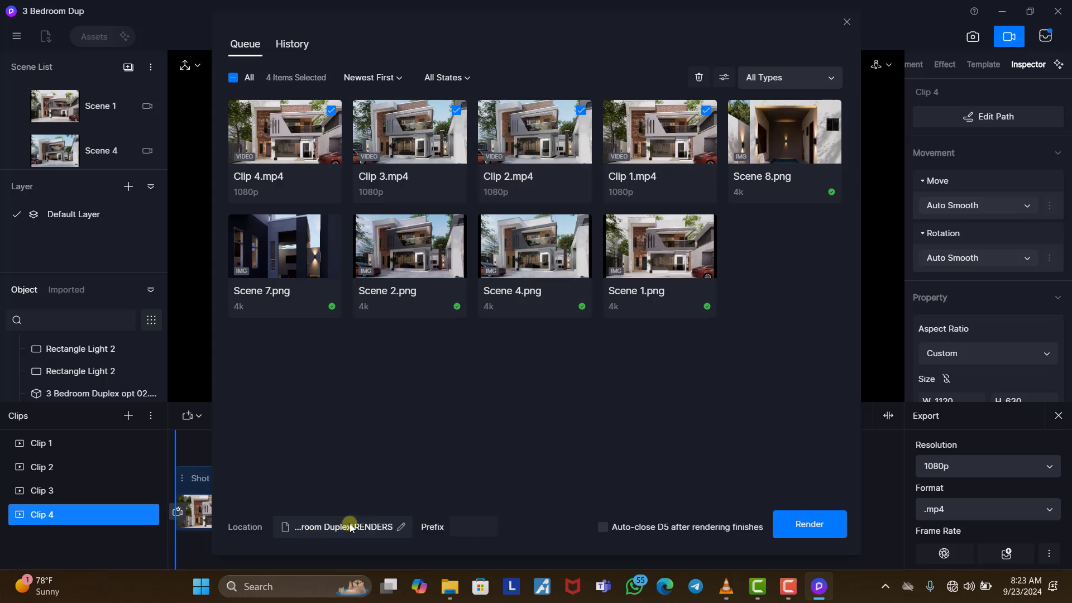
click(401, 526)
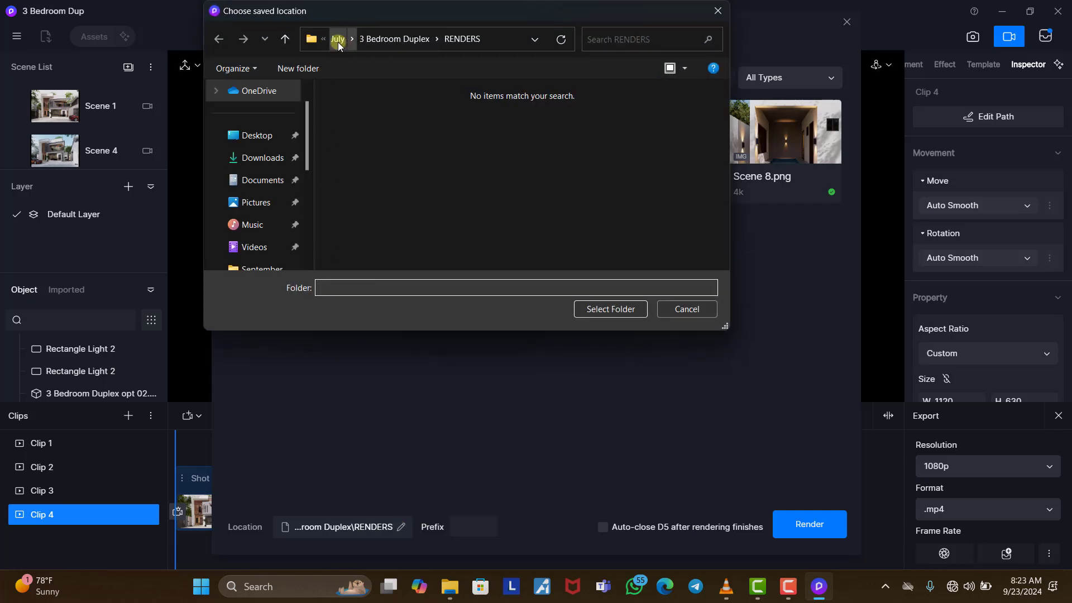
click(718, 11)
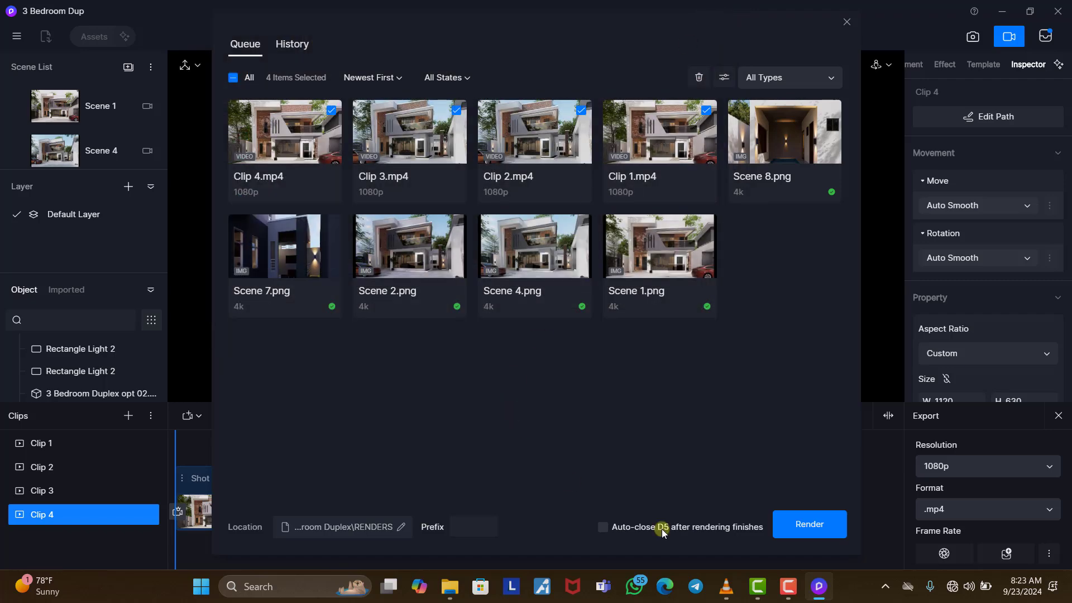
click(801, 527)
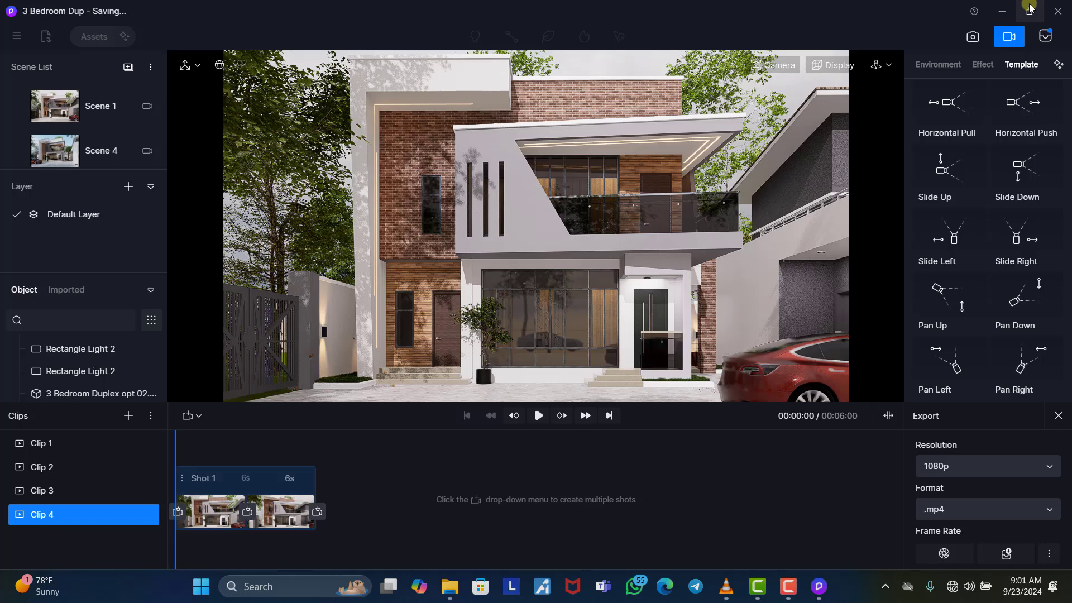
Close the 3 Bedroom Dup project, saving its changes
click(1058, 11)
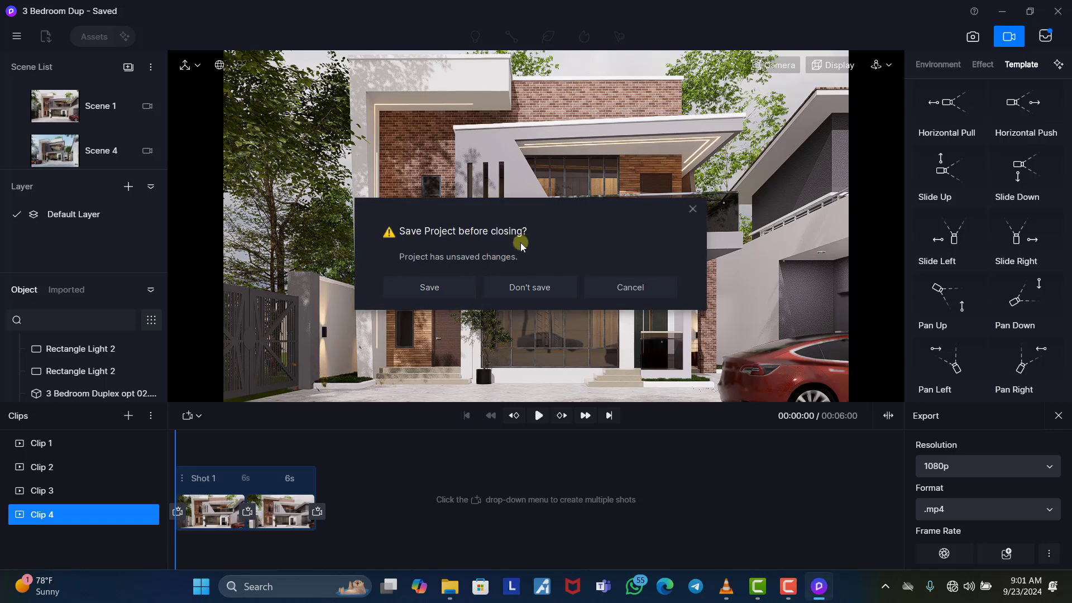
click(429, 289)
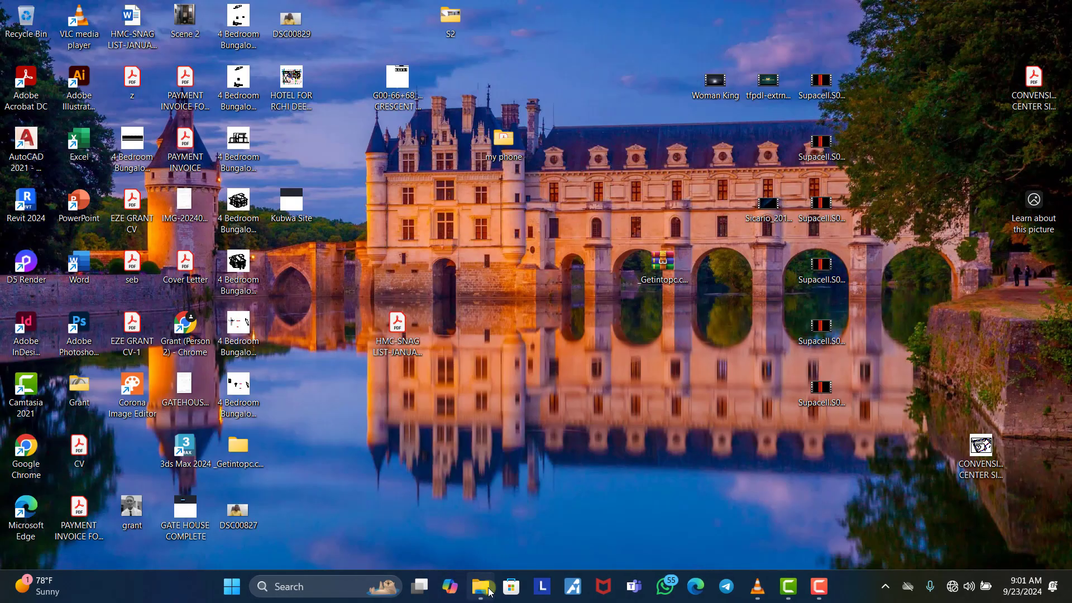
In File Explorer, open the RENDERS folder inside July's 3 Bedroom Duplex folder under 2024
click(489, 592)
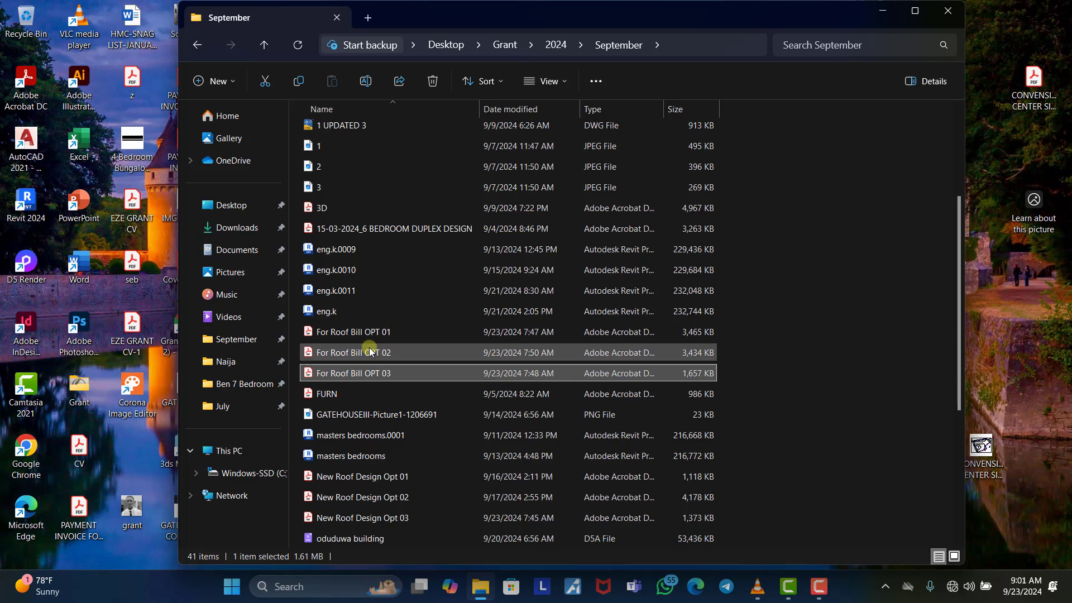
click(267, 342)
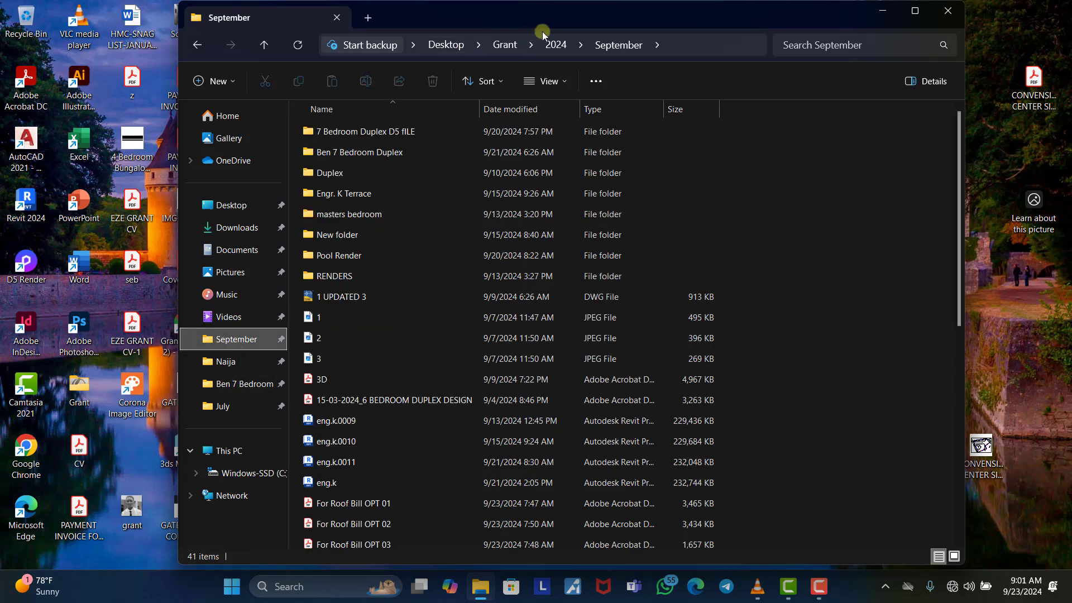
click(552, 45)
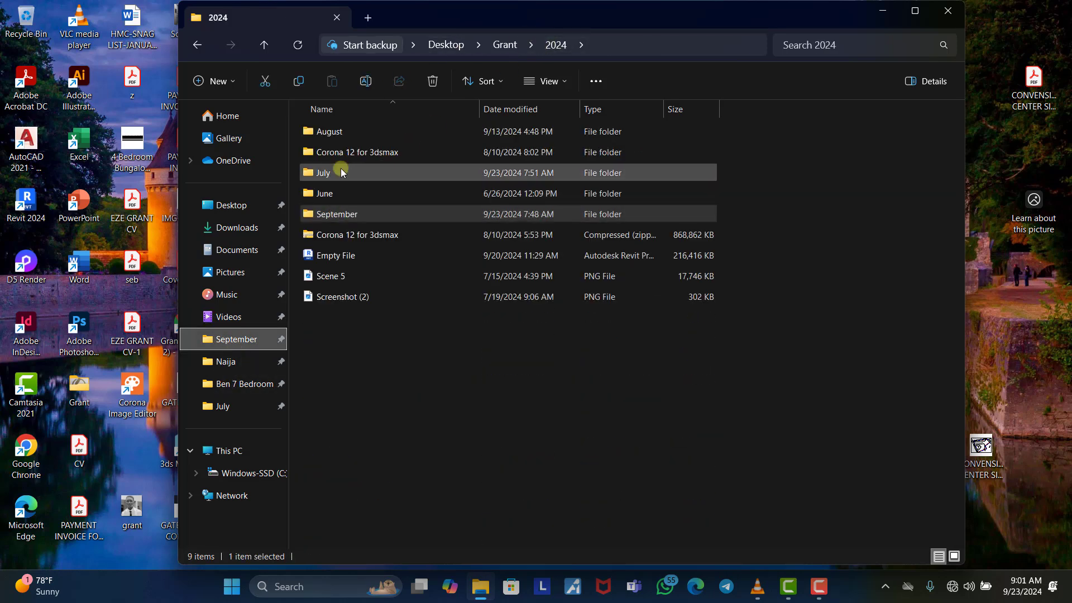
double_click(340, 169)
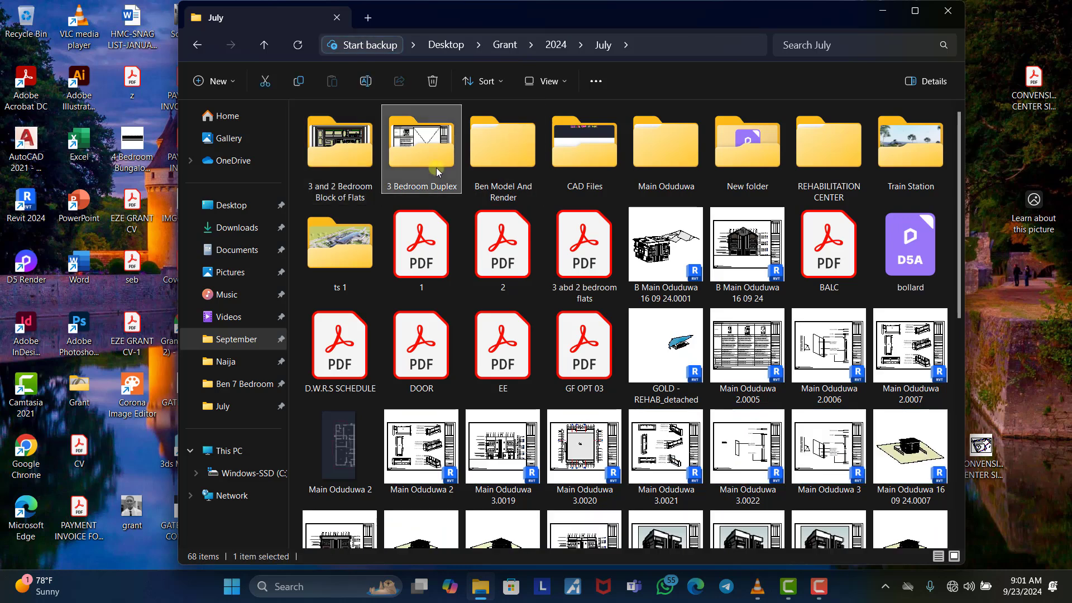
double_click(437, 162)
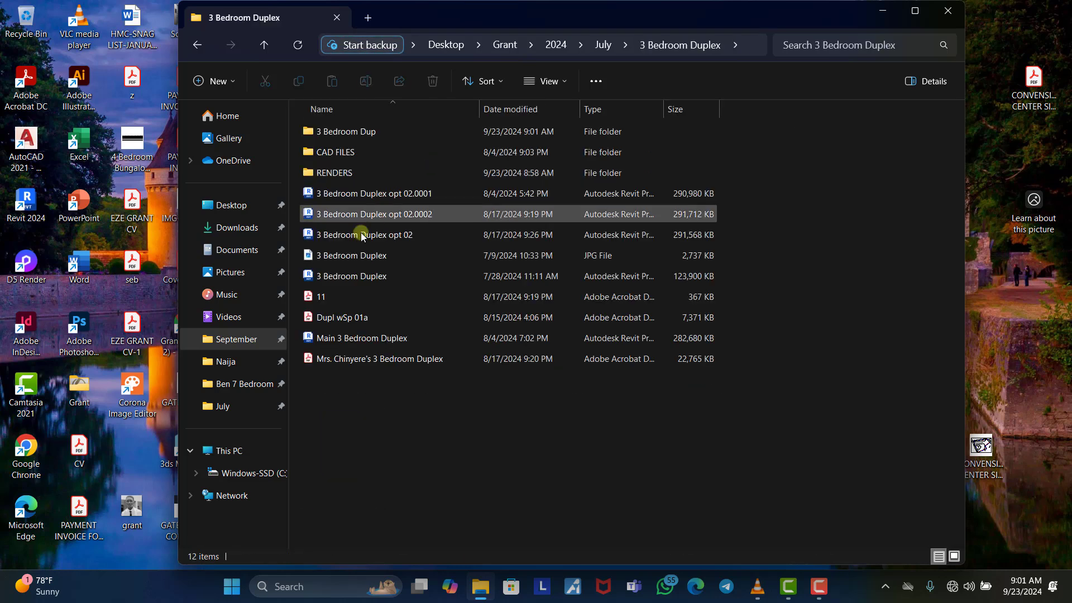
double_click(339, 173)
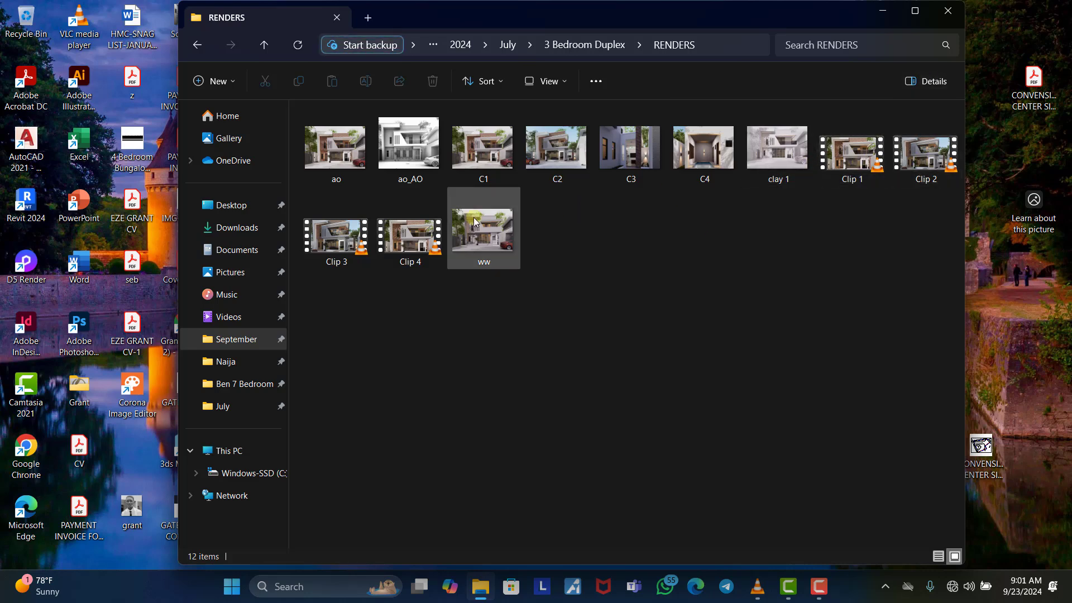
Play the rendered videos Clip 1 to Clip 4 one after another in VLC, closing each after a short look
double_click(865, 155)
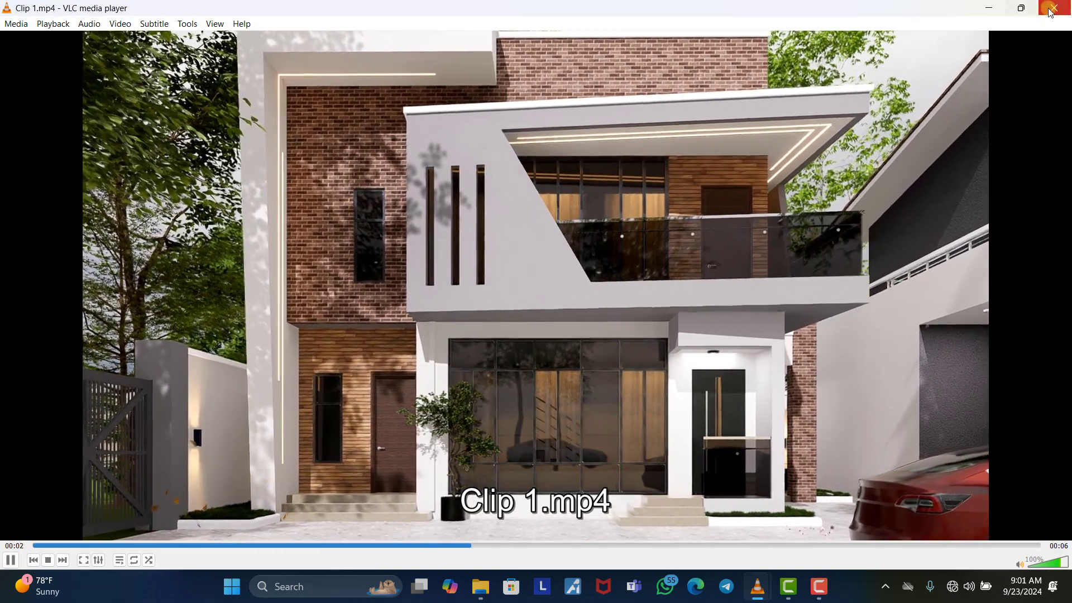
key(alt+F4)
double_click(919, 171)
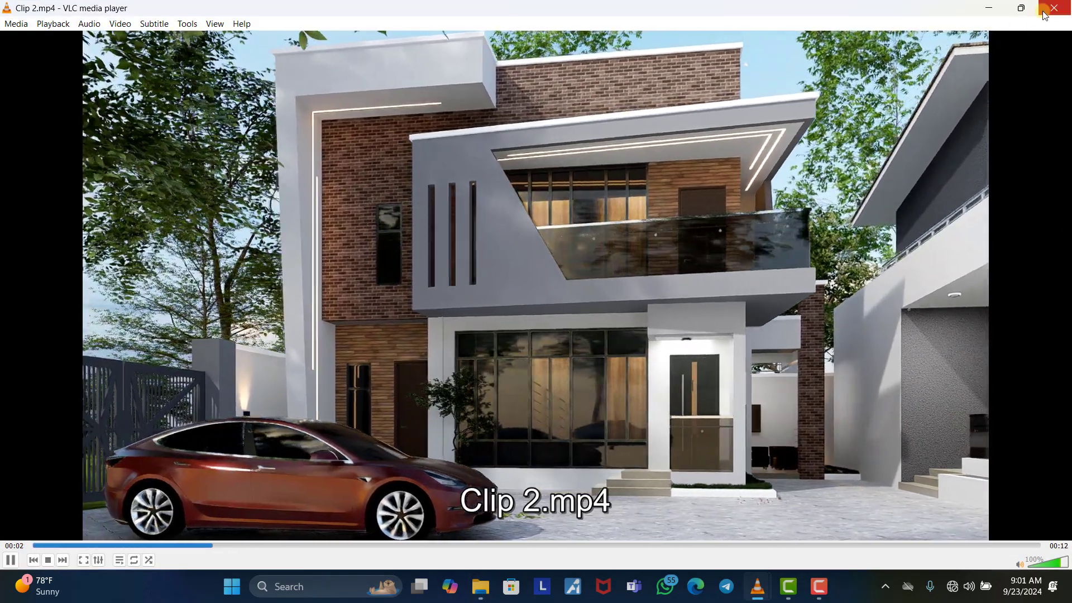
click(1054, 8)
click(344, 238)
double_click(345, 238)
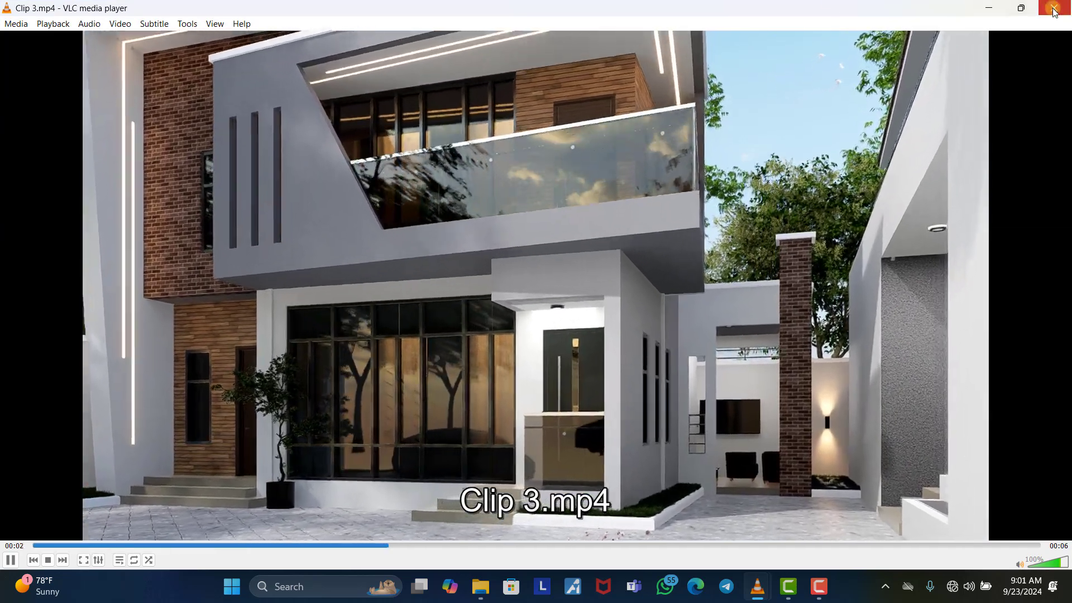
key(ctrl+q)
click(429, 223)
double_click(429, 223)
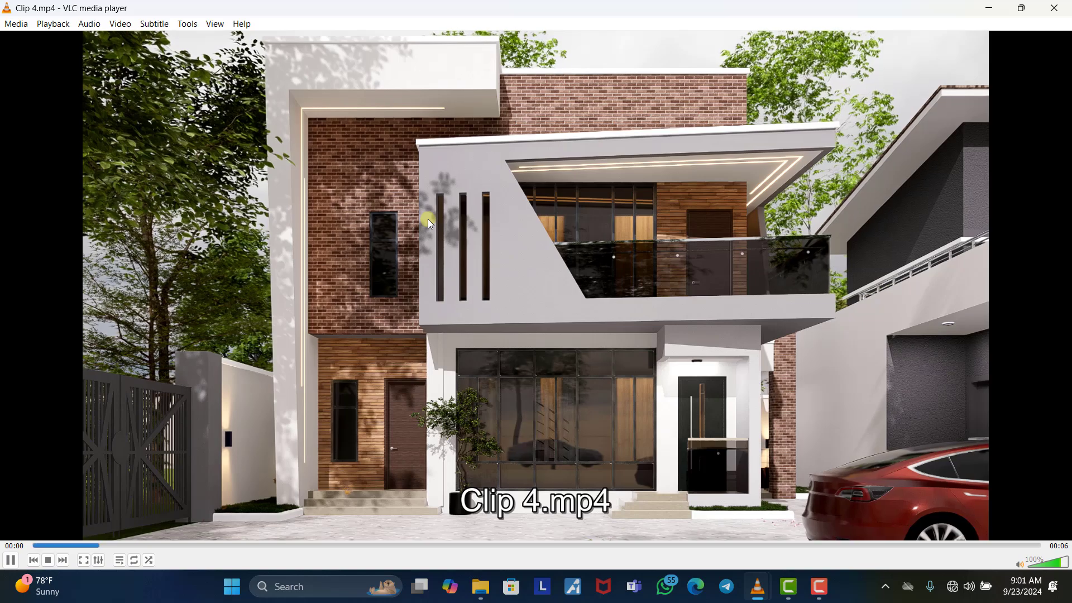
click(1054, 7)
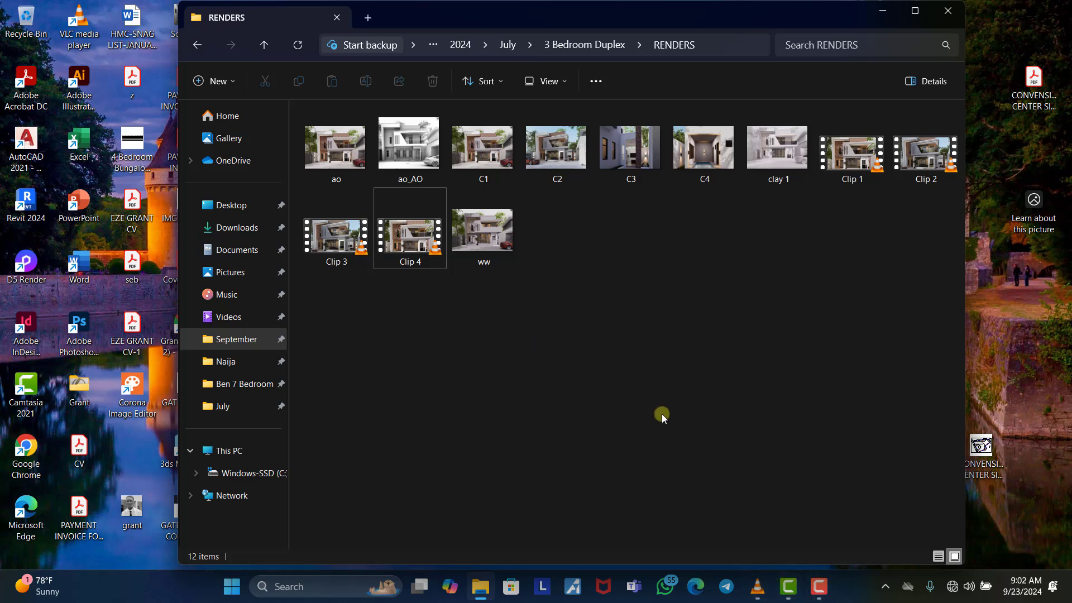
Start a new Camtasia project and import Clips 1 to 4 from the RENDERS folder into its media bin
click(787, 586)
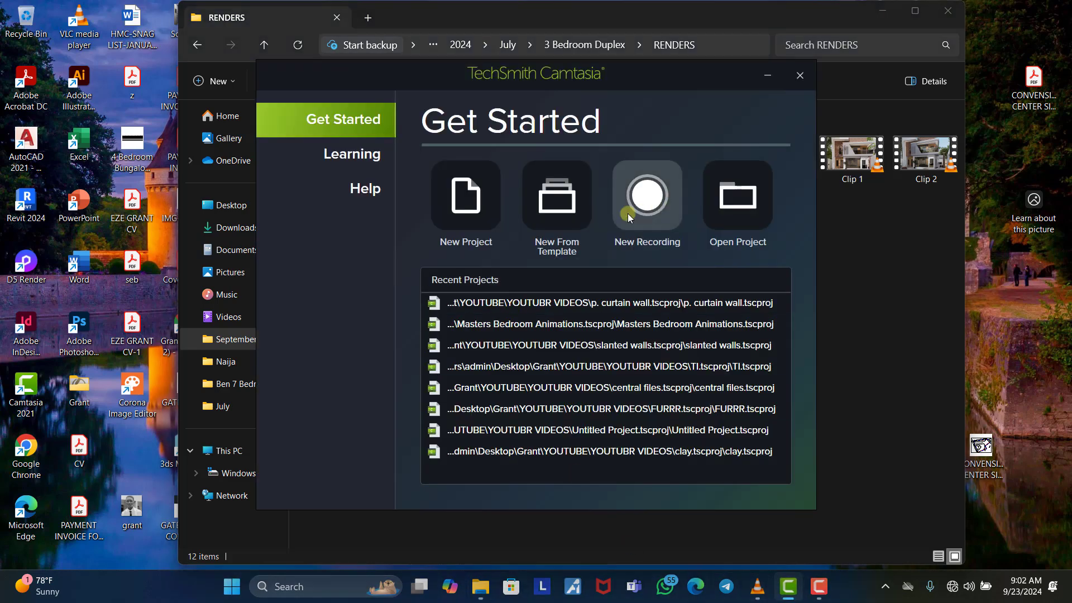
click(461, 215)
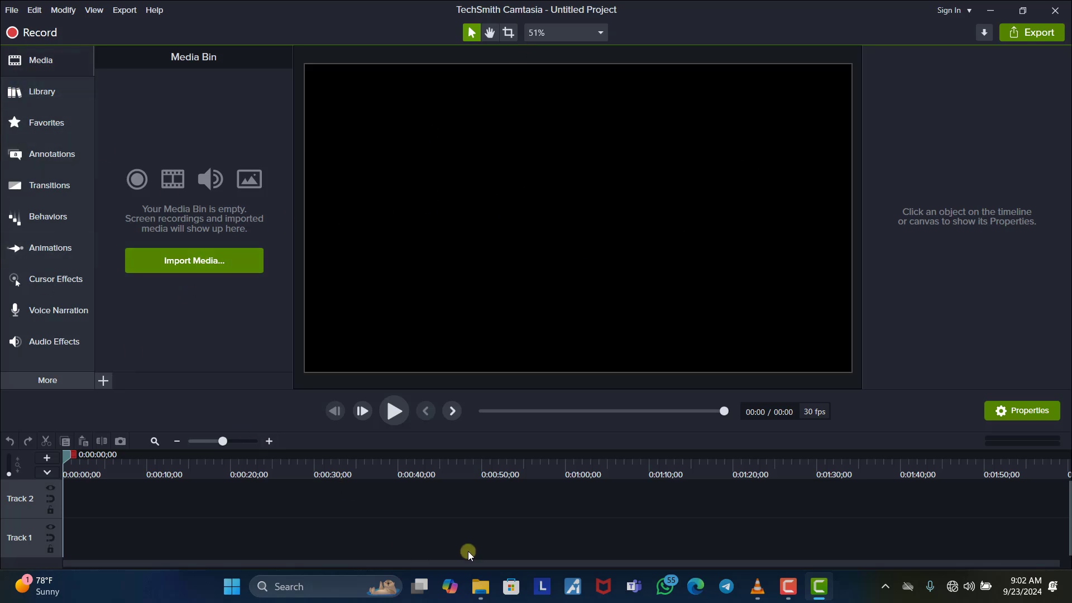
click(481, 586)
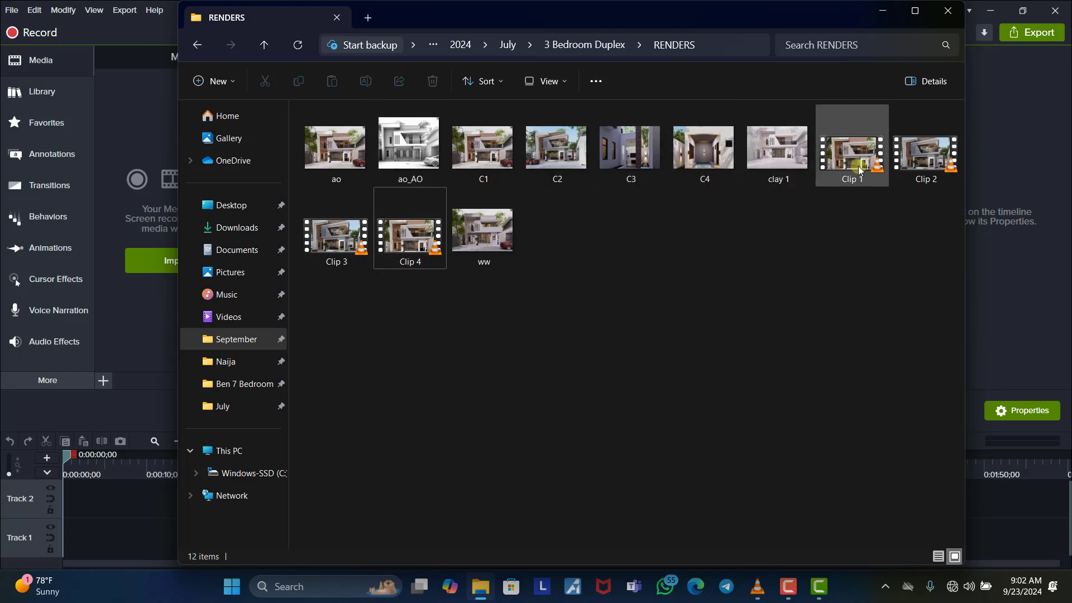
click(851, 150)
ctrl+click(925, 163)
ctrl+click(333, 229)
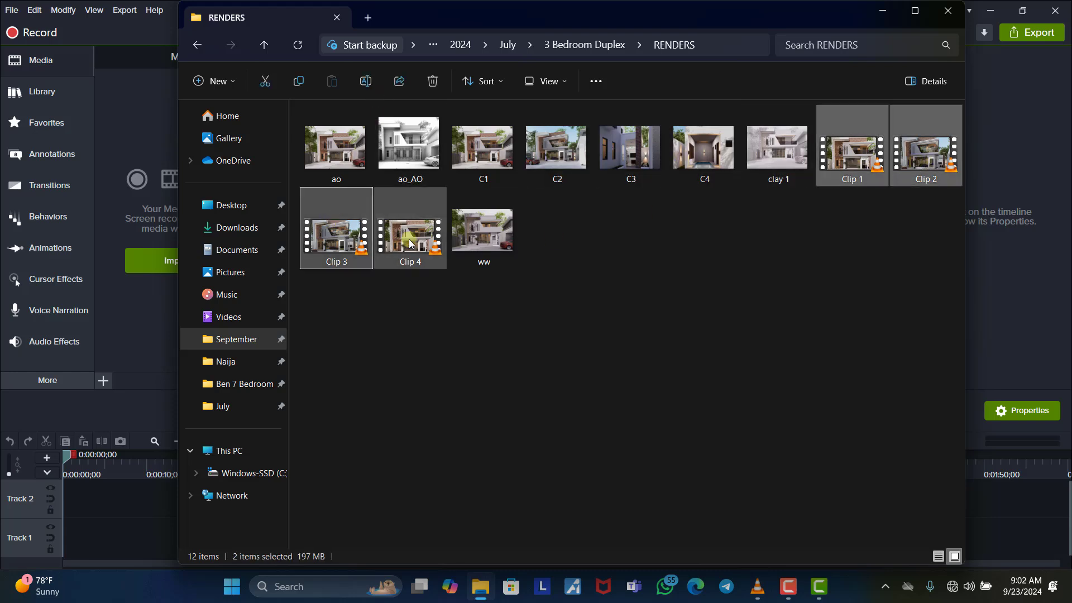
ctrl+click(406, 233)
drag(133, 123, 134, 124)
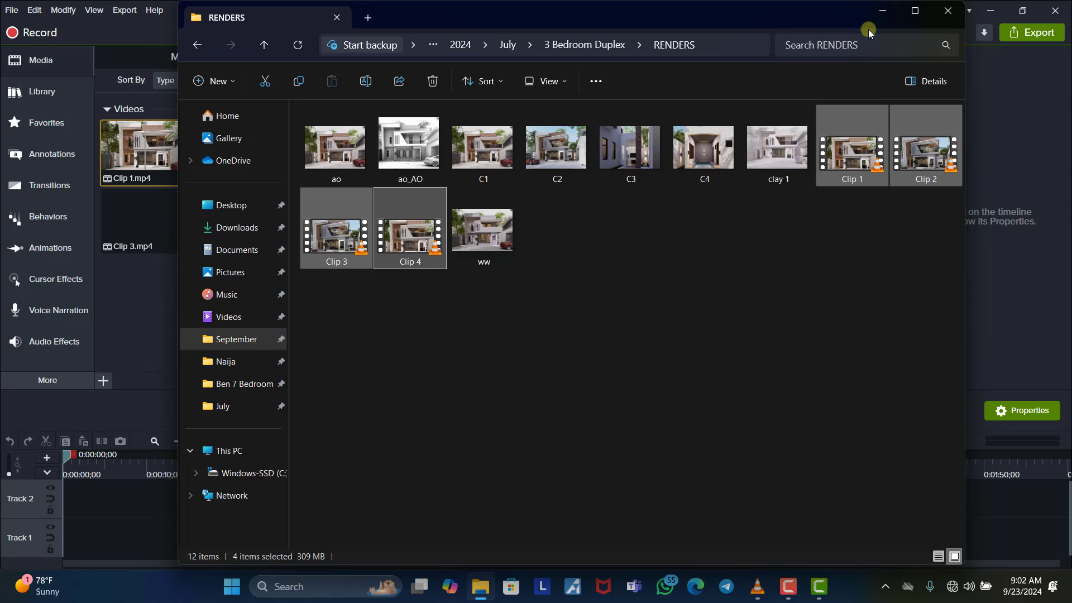
click(882, 12)
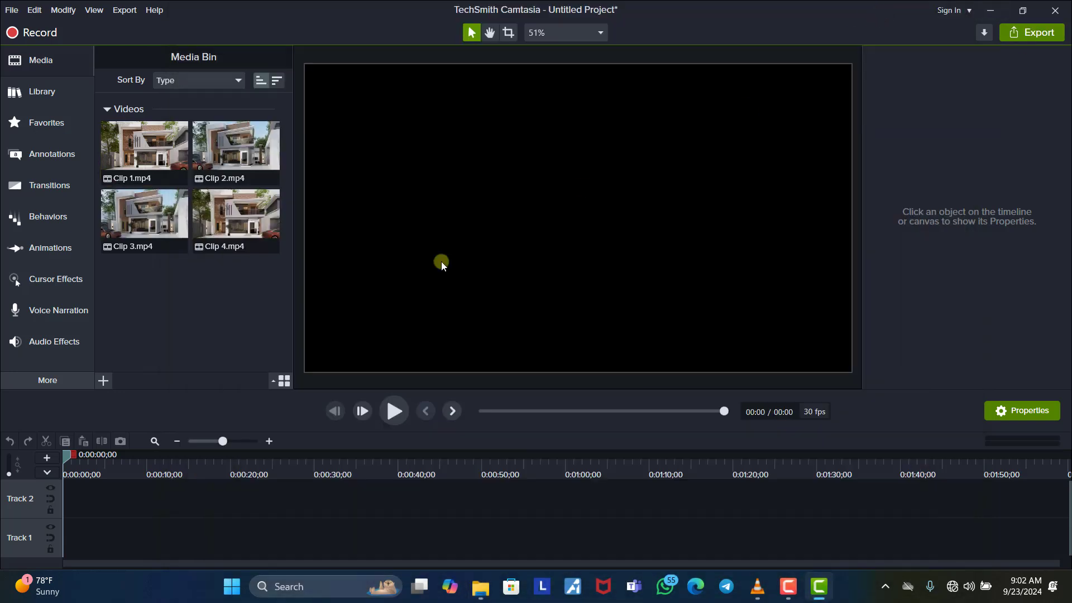
Place Clips 1 to 4 in order, end to end from the start of Track 1, and preview the beginning of the sequence
drag(155, 186, 78, 554)
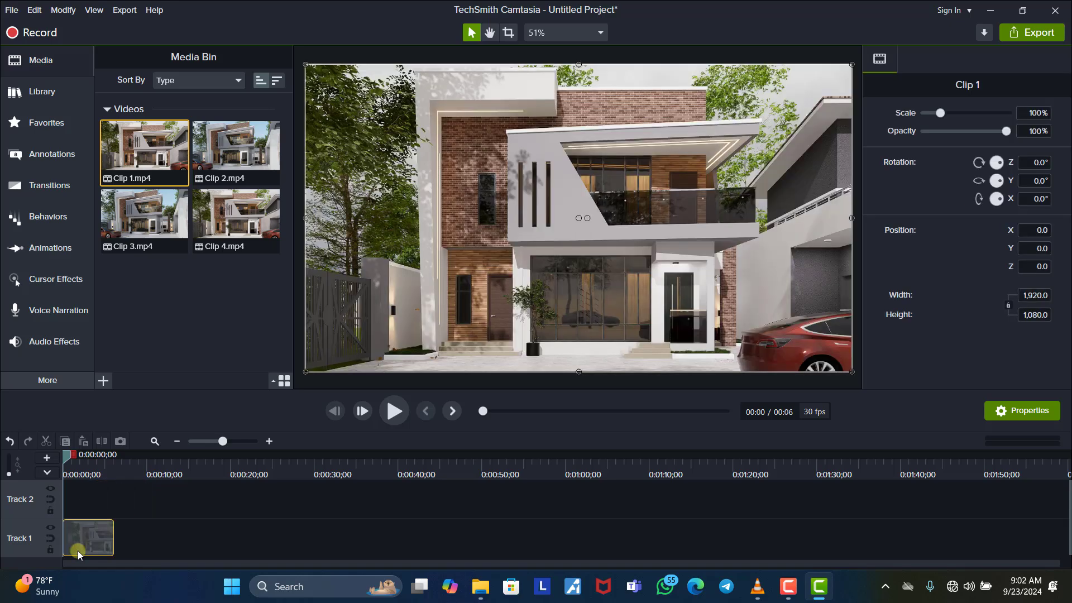
drag(167, 494, 139, 536)
drag(133, 216, 215, 543)
drag(211, 219, 279, 541)
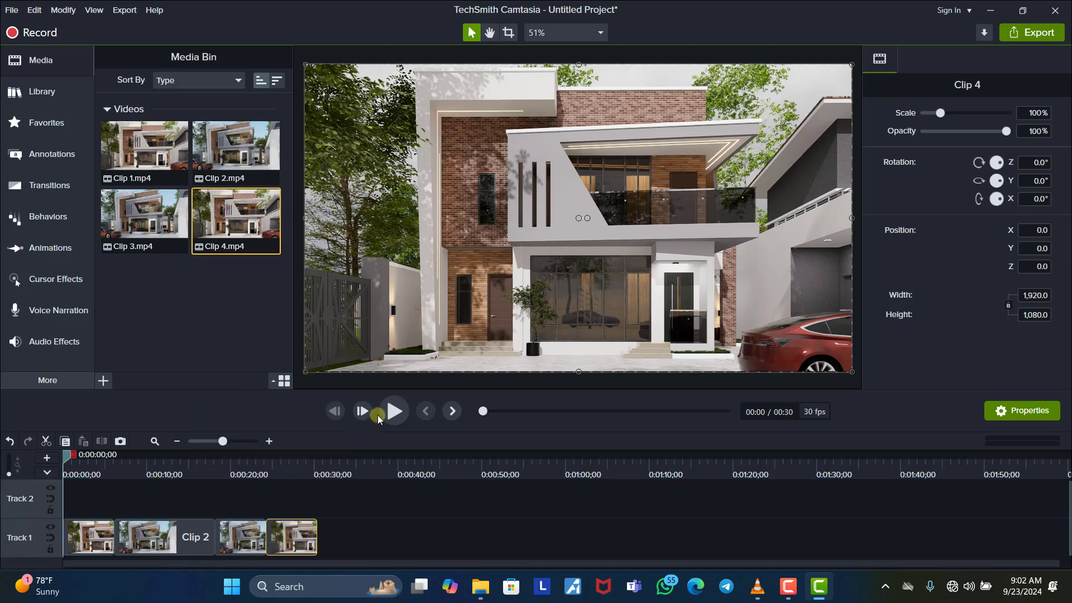
click(389, 411)
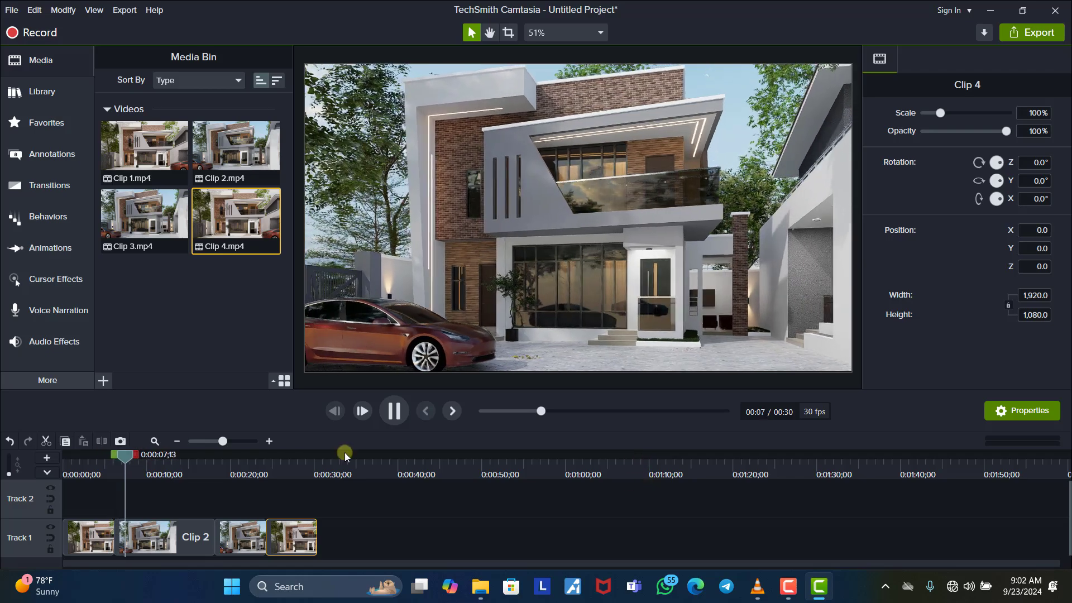
click(394, 410)
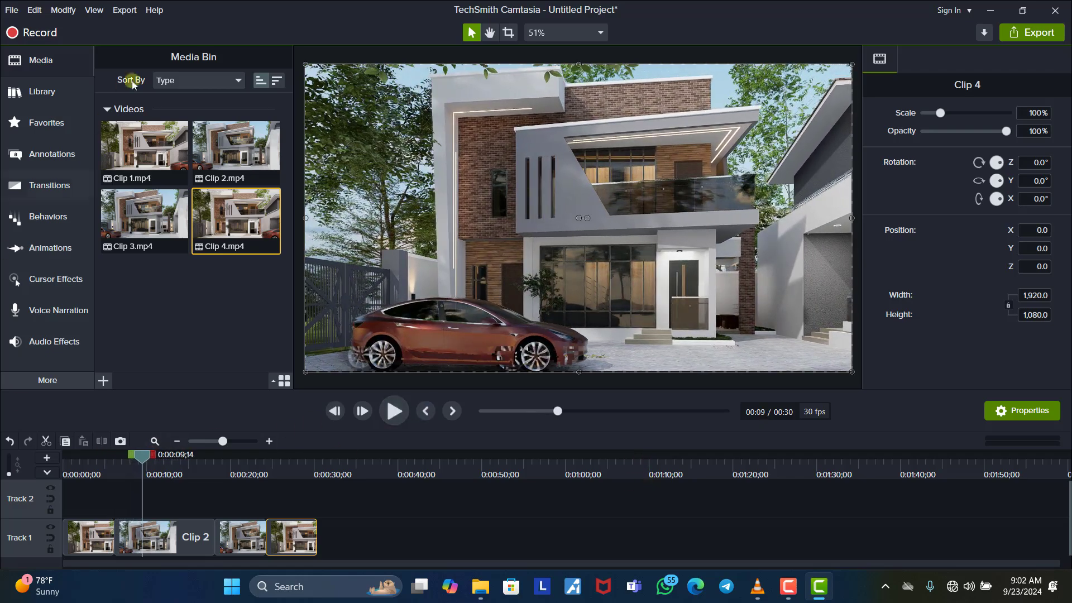
Browse the transitions and add Radial blur between Clip 1 and Clip 2 on Track 1
click(47, 190)
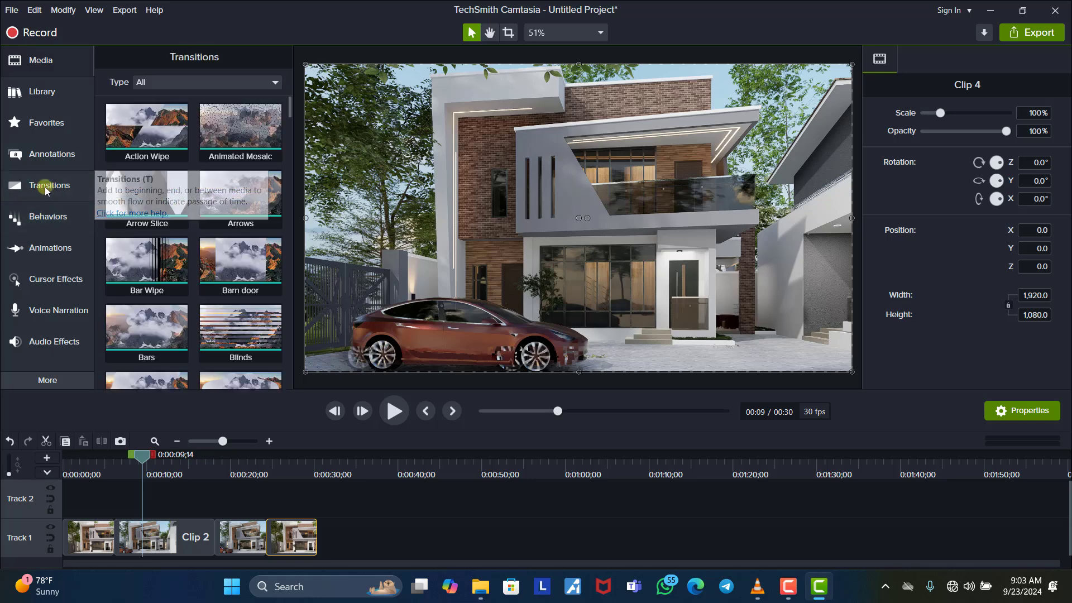
scroll(144, 239, down, 3)
scroll(167, 257, down, 6)
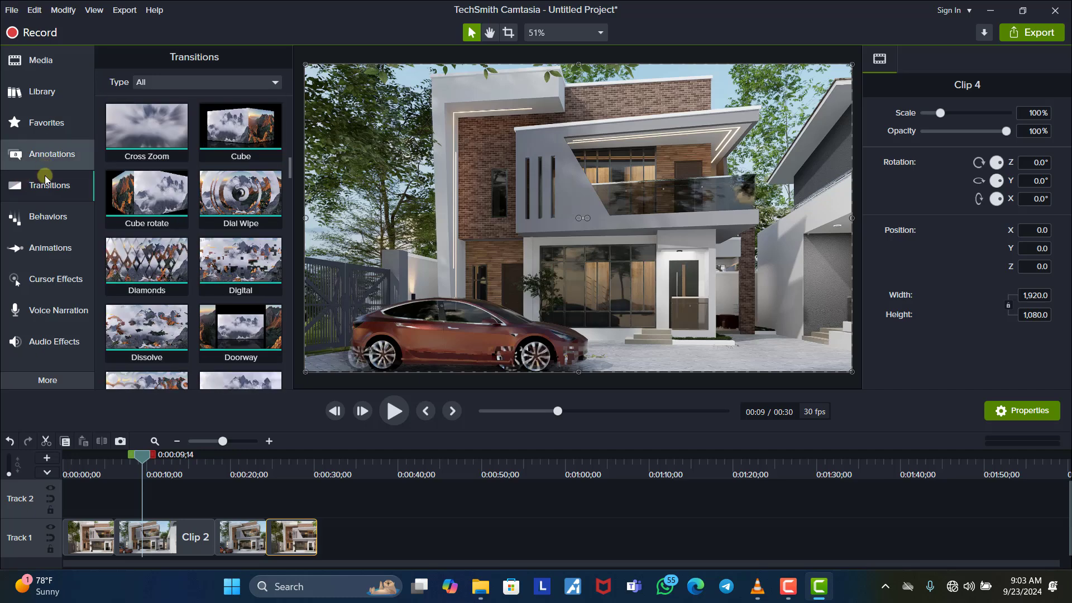
click(46, 187)
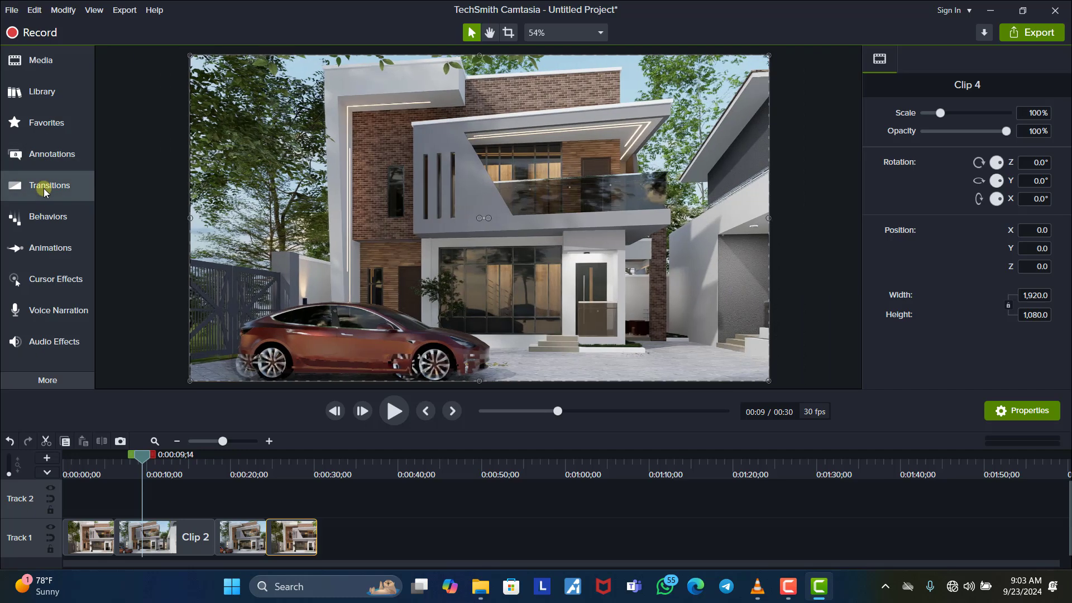
click(46, 191)
scroll(177, 203, down, 3)
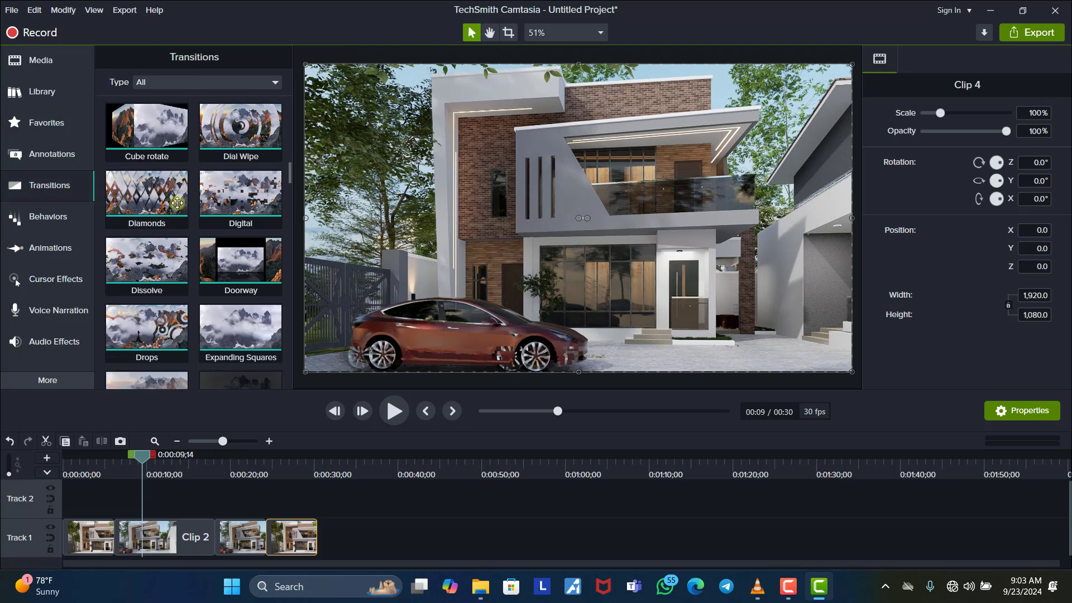
scroll(177, 203, down, 3)
scroll(217, 235, down, 5)
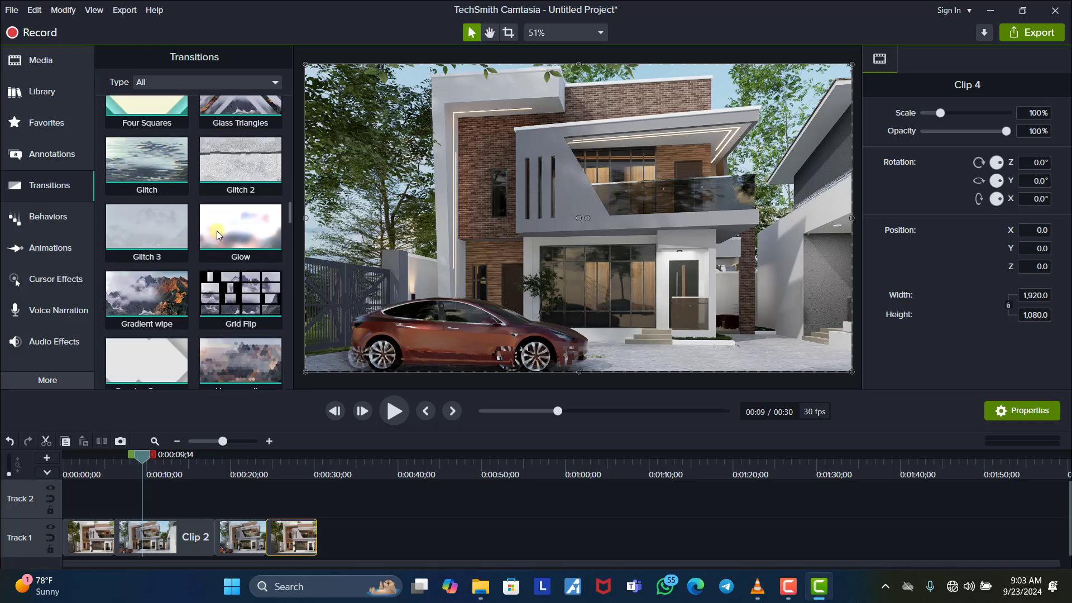
scroll(217, 235, down, 10)
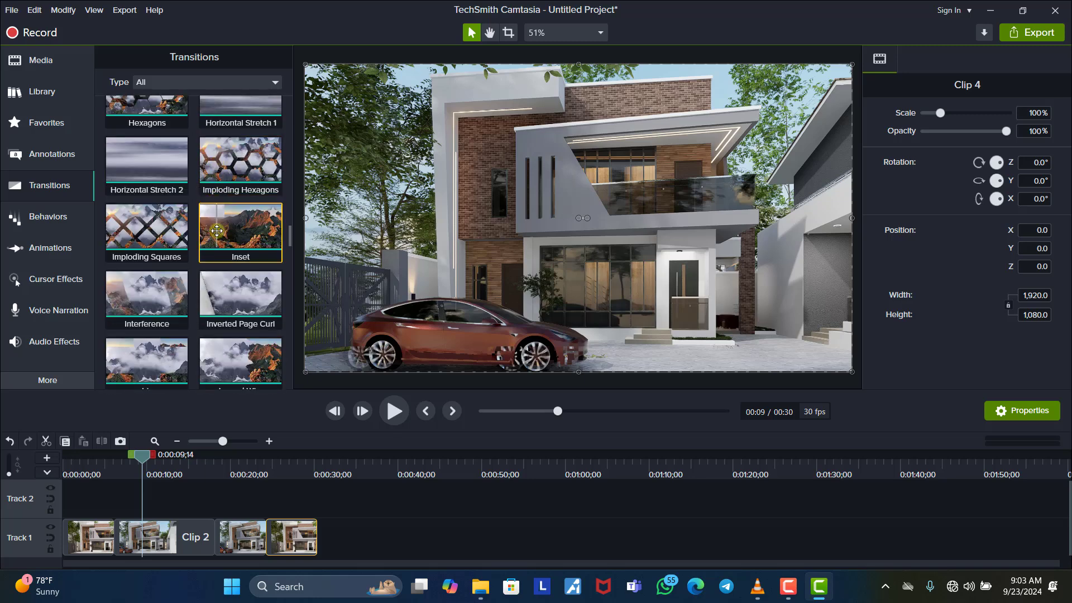
scroll(217, 234, down, 10)
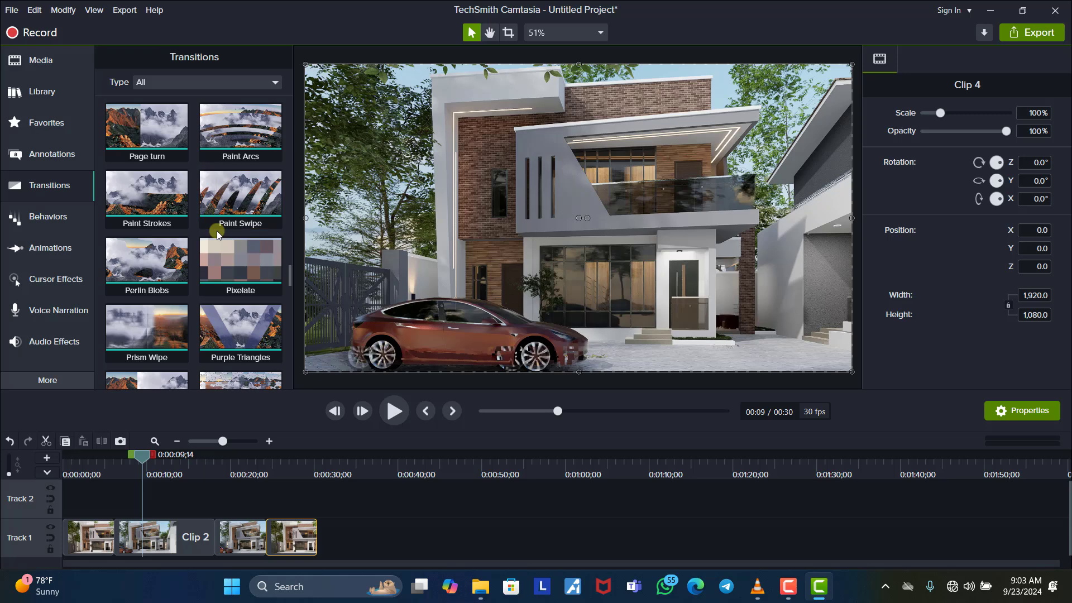
scroll(216, 230, down, 2)
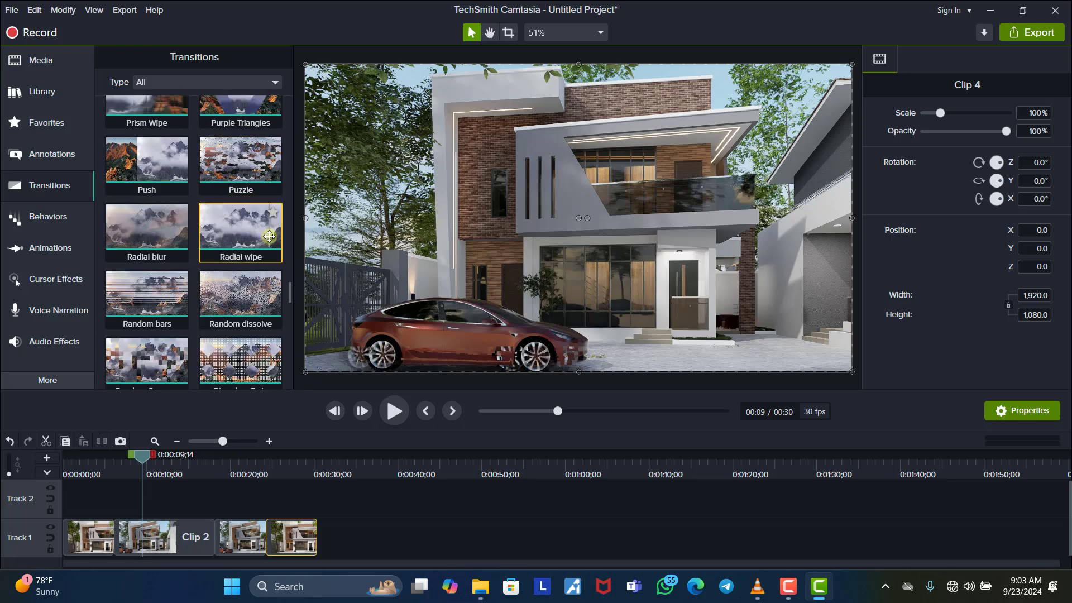
scroll(198, 241, down, 1)
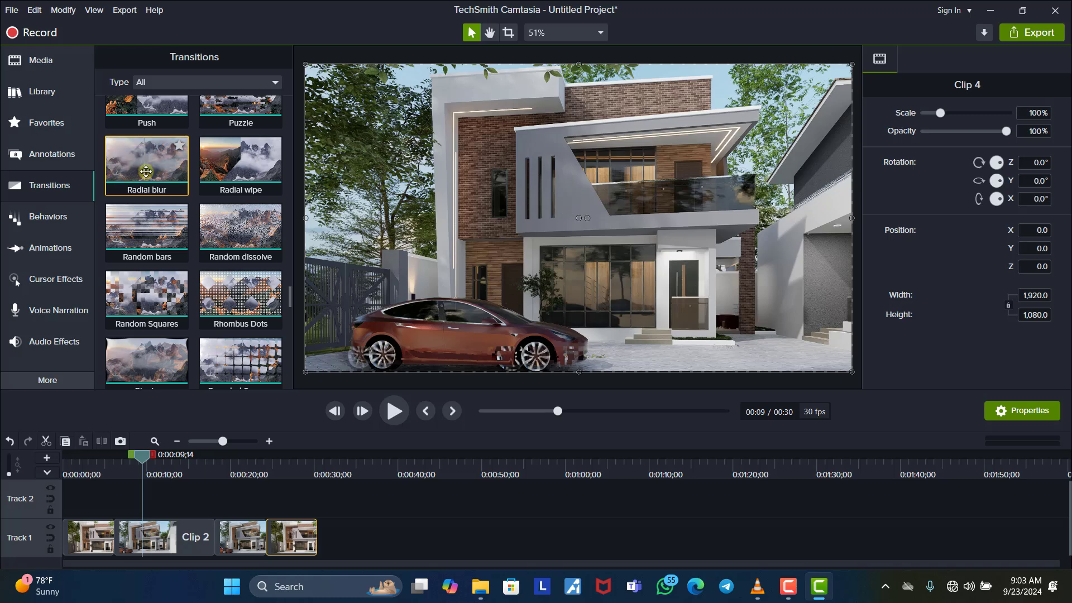
drag(138, 183, 114, 544)
Play back the transition between Clip 1 and Clip 2 from shortly before it
drag(137, 459, 89, 457)
click(389, 416)
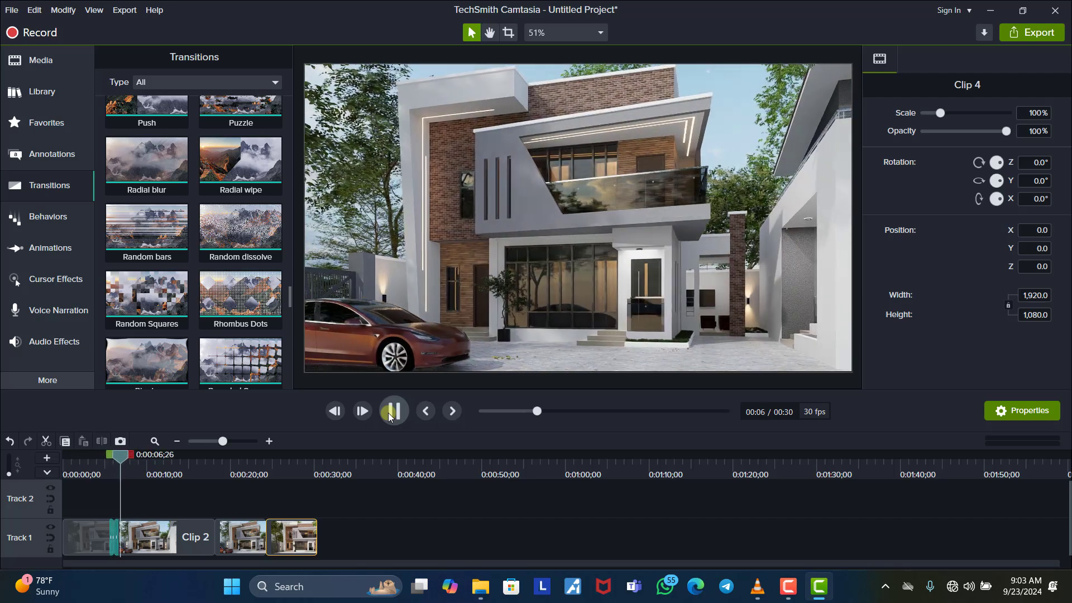
key(space)
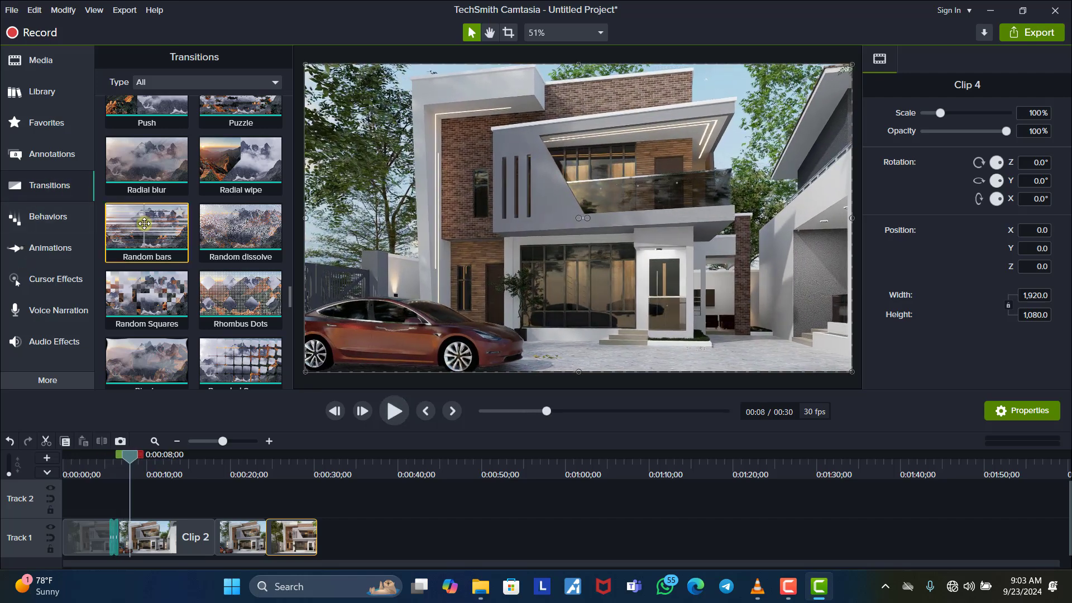
Add Radial blur between Clips 2 and 3 and between Clips 3 and 4, and return the playhead to the start
drag(154, 157, 302, 533)
drag(127, 459, 66, 458)
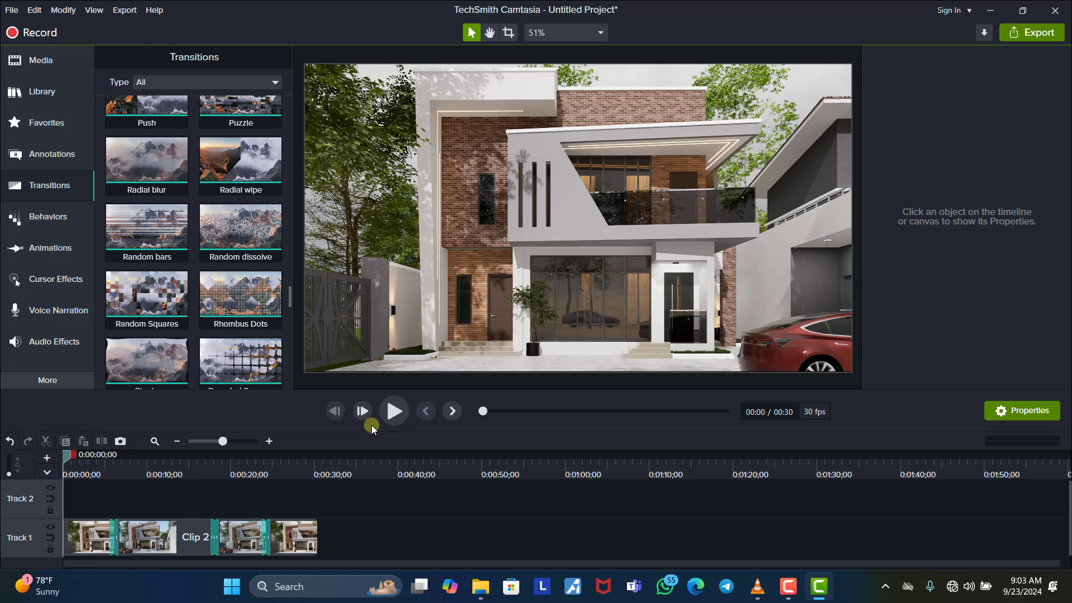
drag(146, 162, 37, 191)
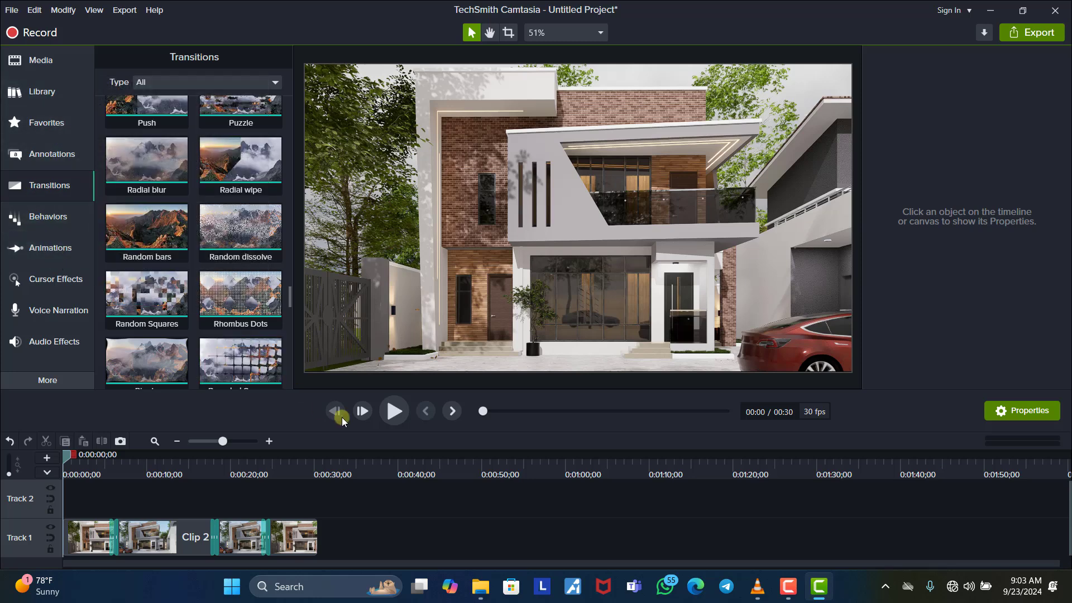
In a new File Explorer tab, open the EDIT STUFF folder inside the YOUTUBE folder under Grant and look for the music file
click(481, 593)
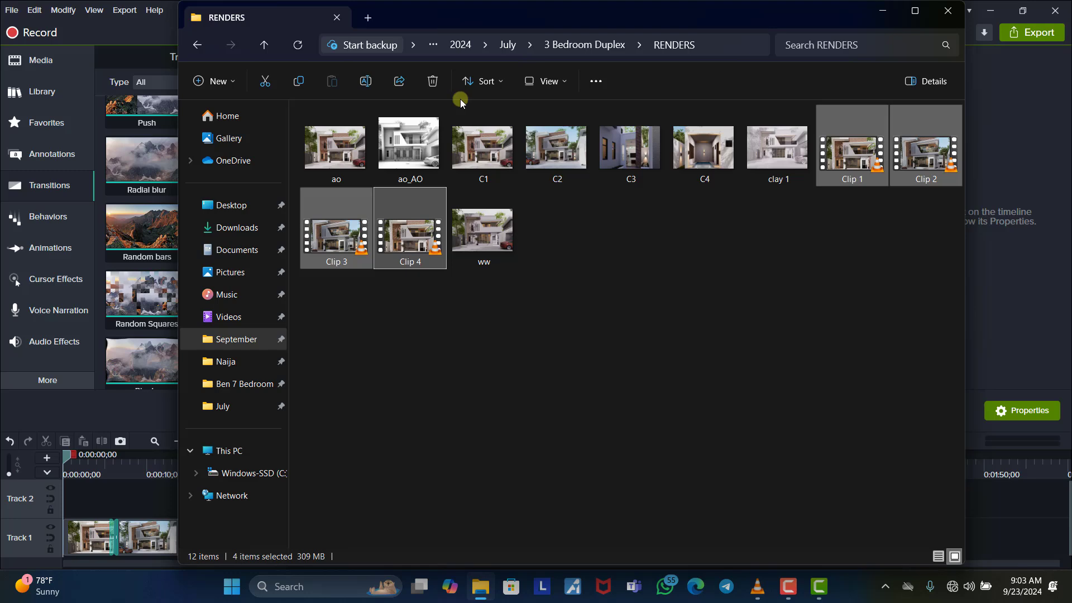
click(369, 16)
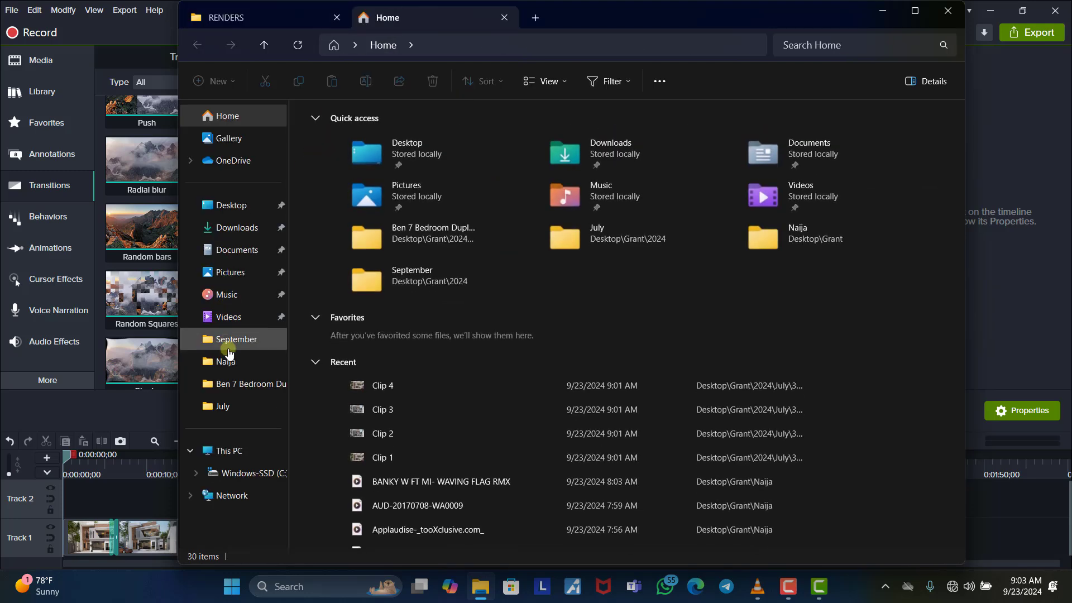
click(231, 342)
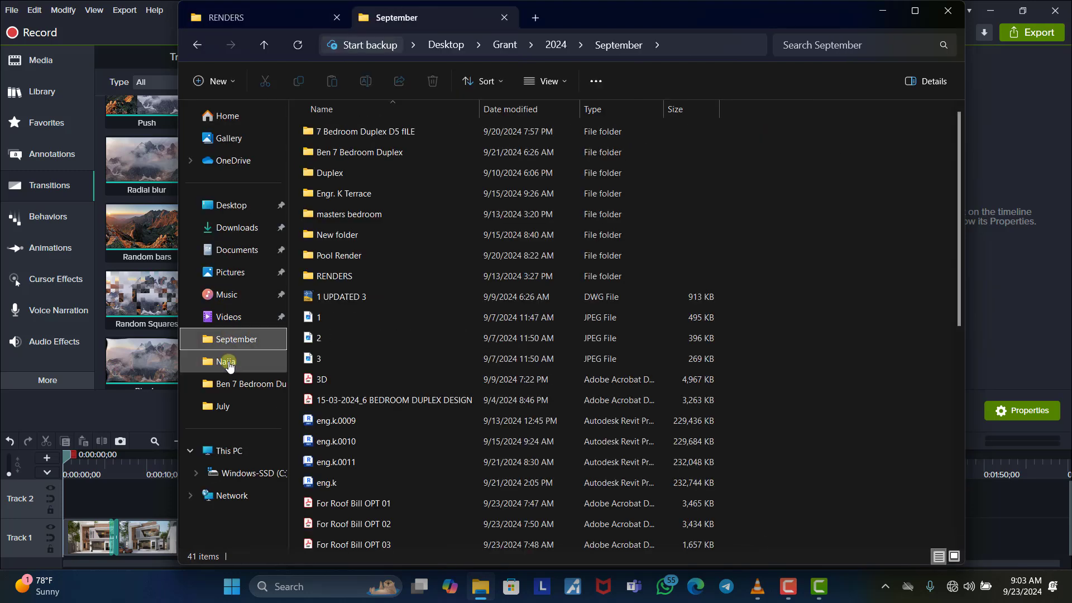
click(498, 49)
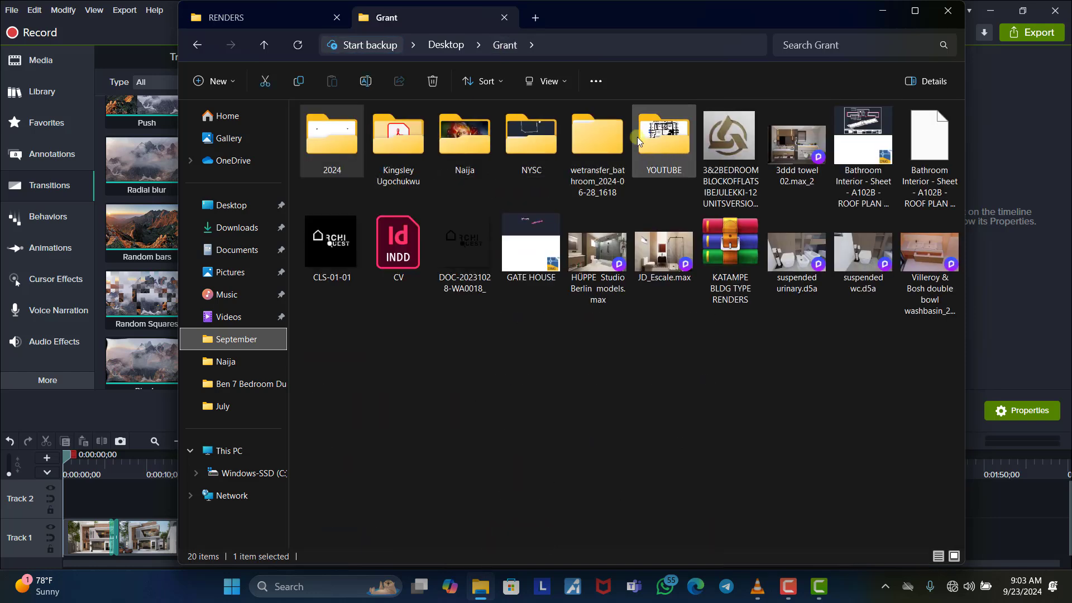
double_click(653, 136)
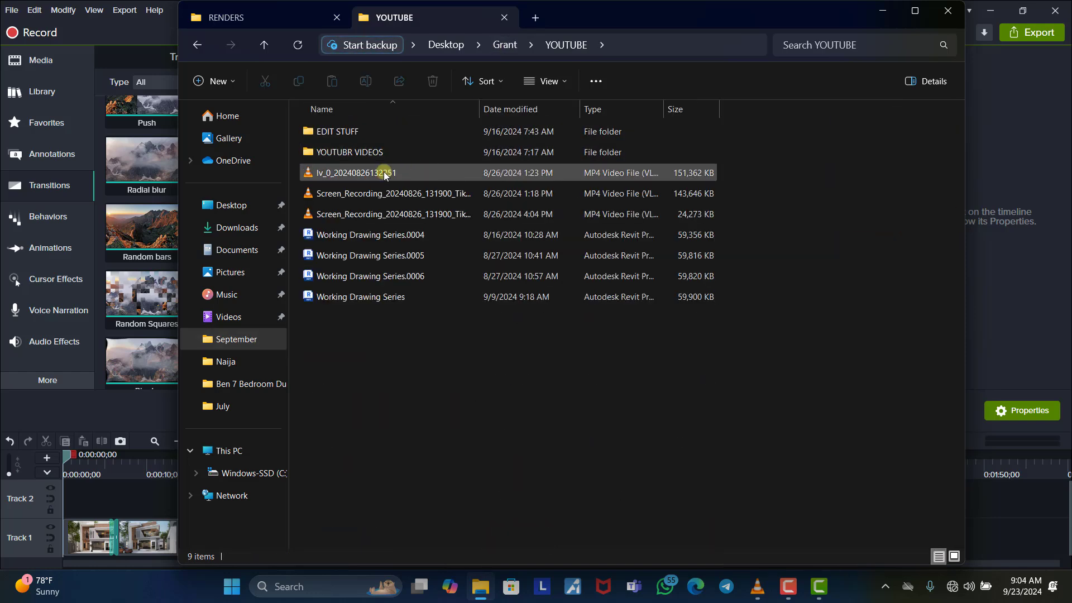
double_click(355, 138)
scroll(663, 241, down, 5)
scroll(663, 241, up, 5)
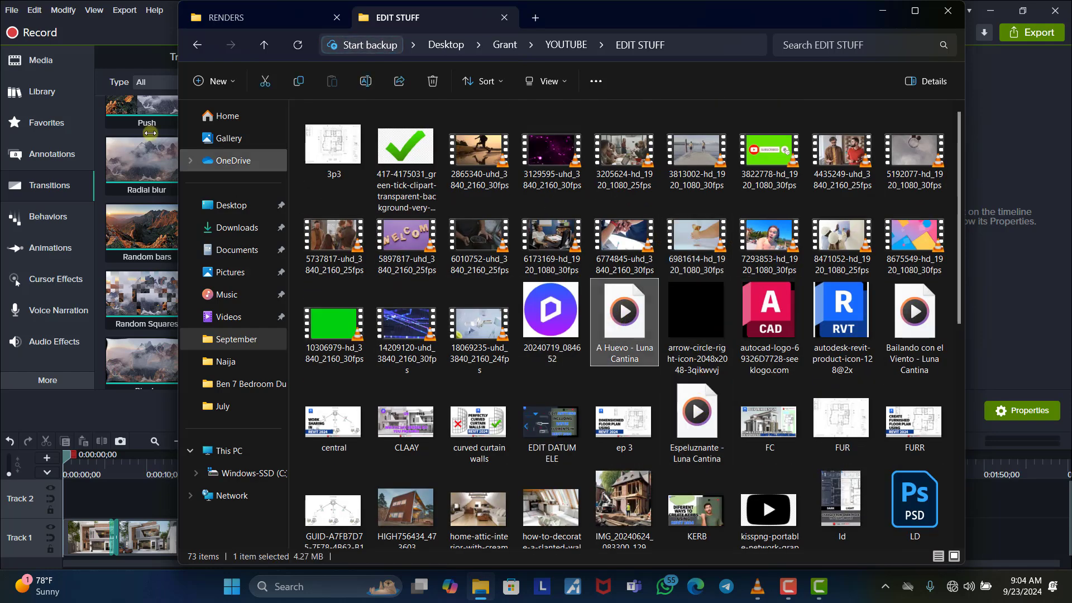
Import the audio file A Huevo - Luna Cantina into Camtasia's media bin and place it at the start of Track 2
click(39, 61)
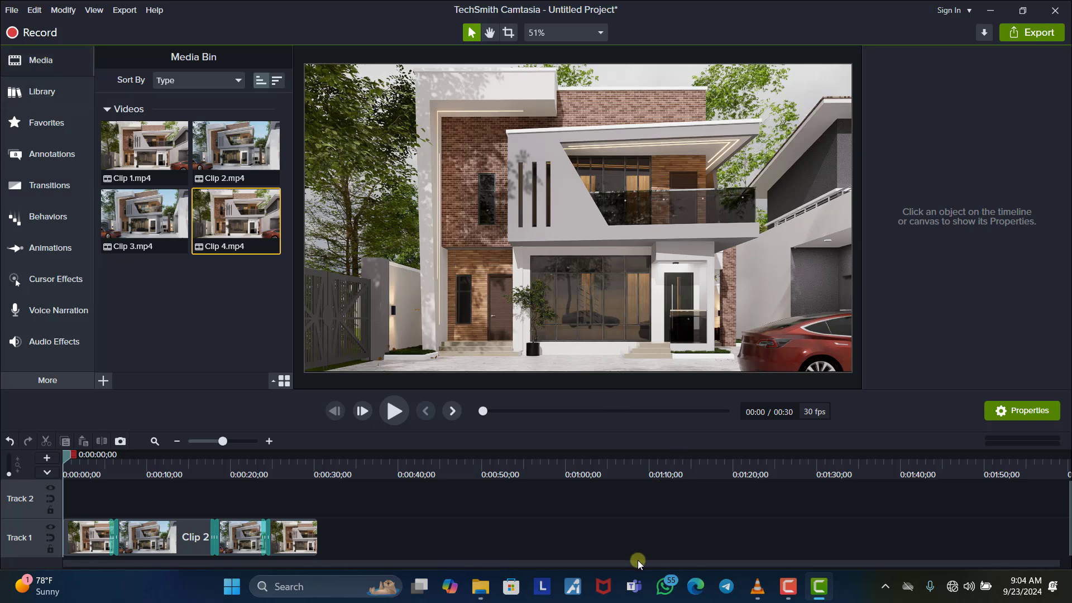
click(485, 597)
drag(624, 341, 162, 332)
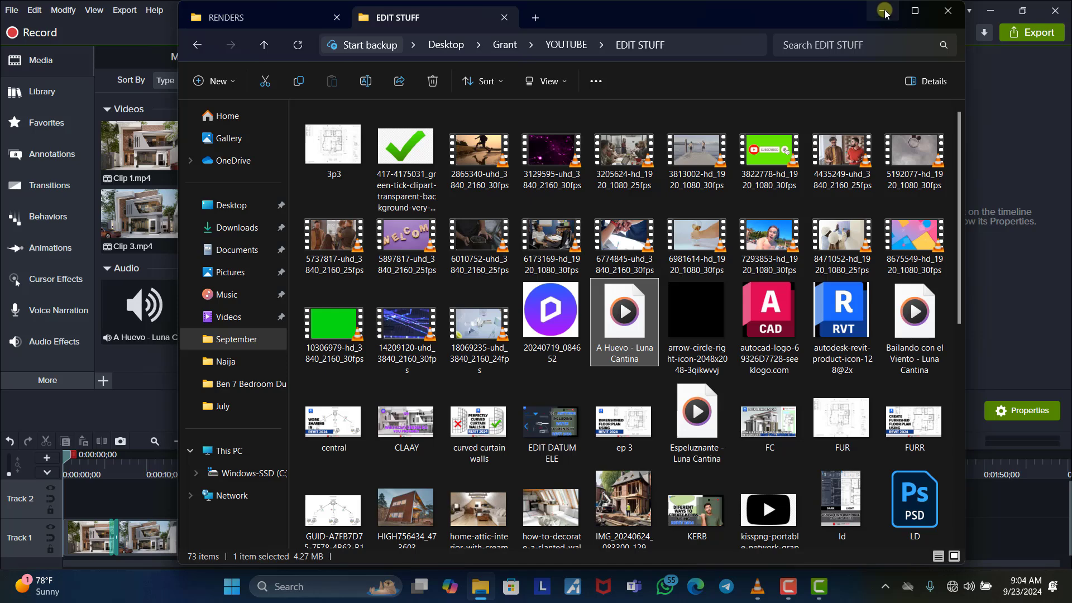
click(884, 11)
drag(154, 350, 101, 500)
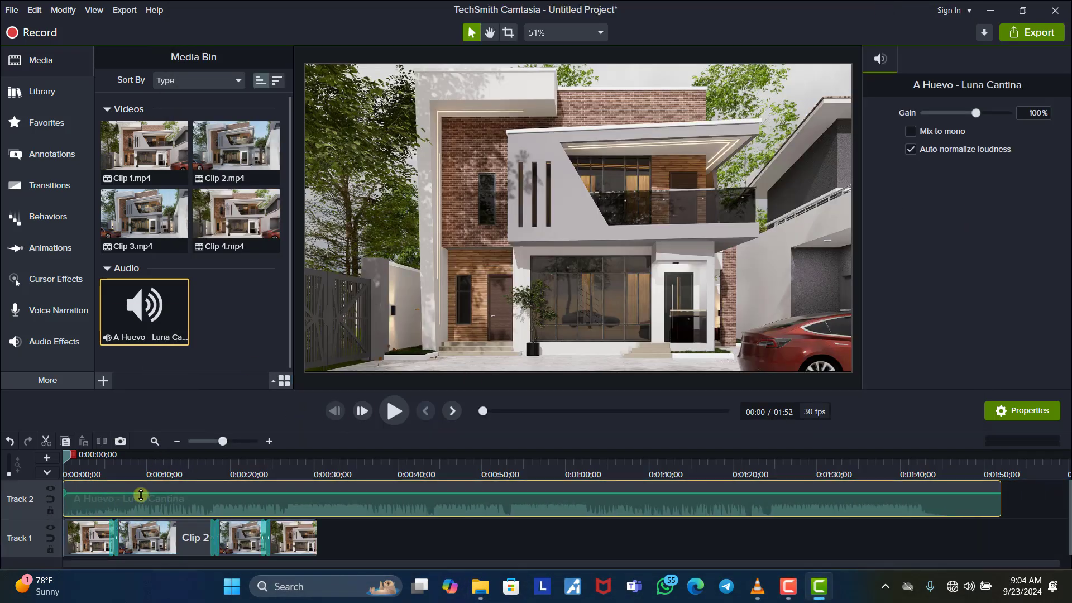
Lower the music's volume on Track 2 and trim its end to match the end of Clip 4
drag(143, 495, 138, 502)
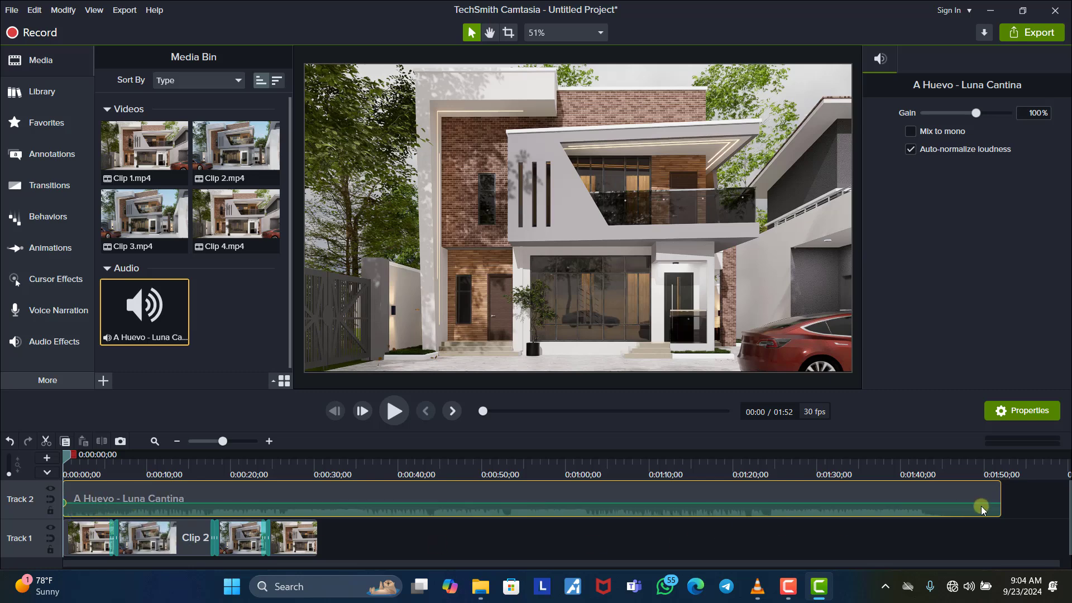
drag(998, 492, 322, 528)
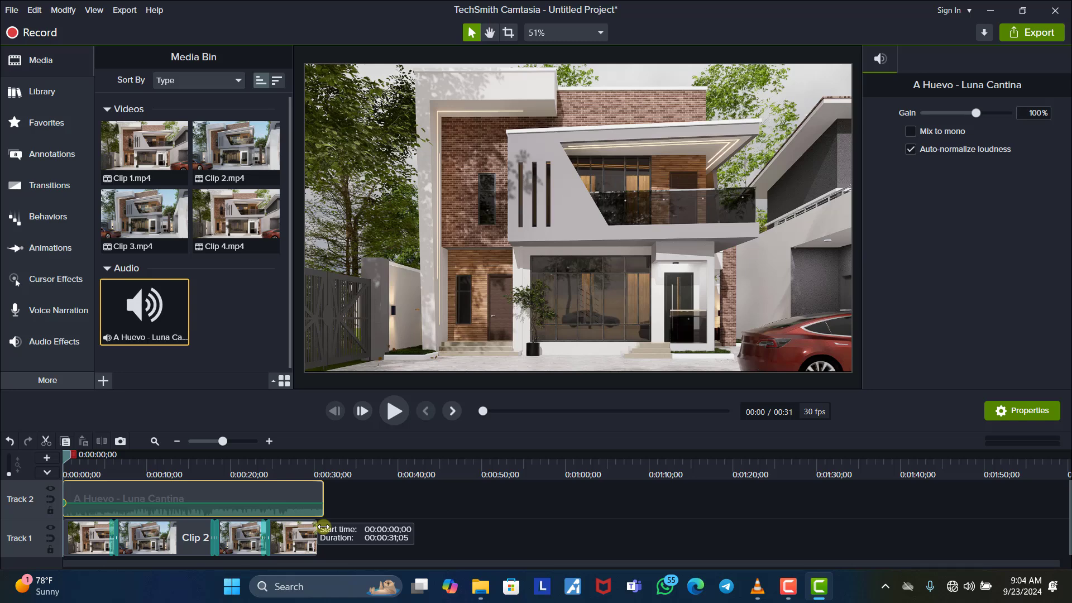
click(360, 535)
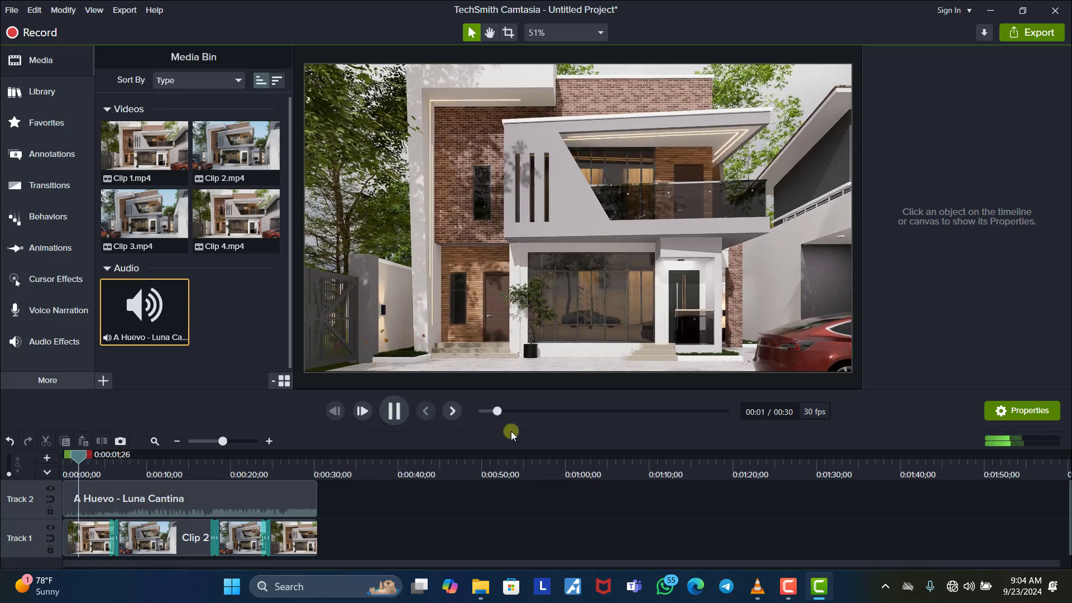
Preview the opening seconds of the sequence with music and return the playhead to the start
click(394, 411)
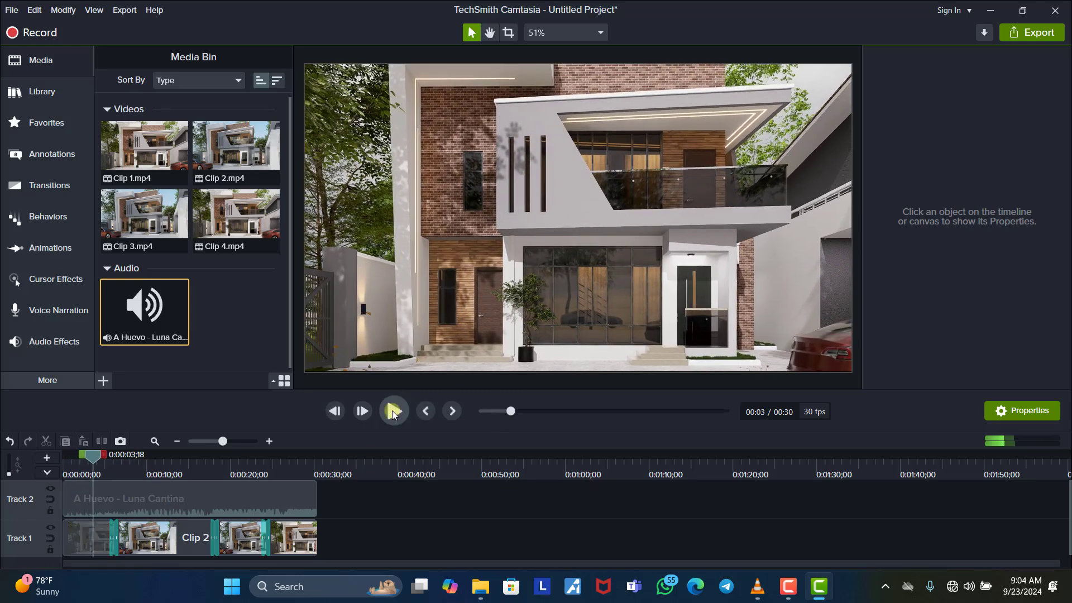
drag(90, 455, 64, 455)
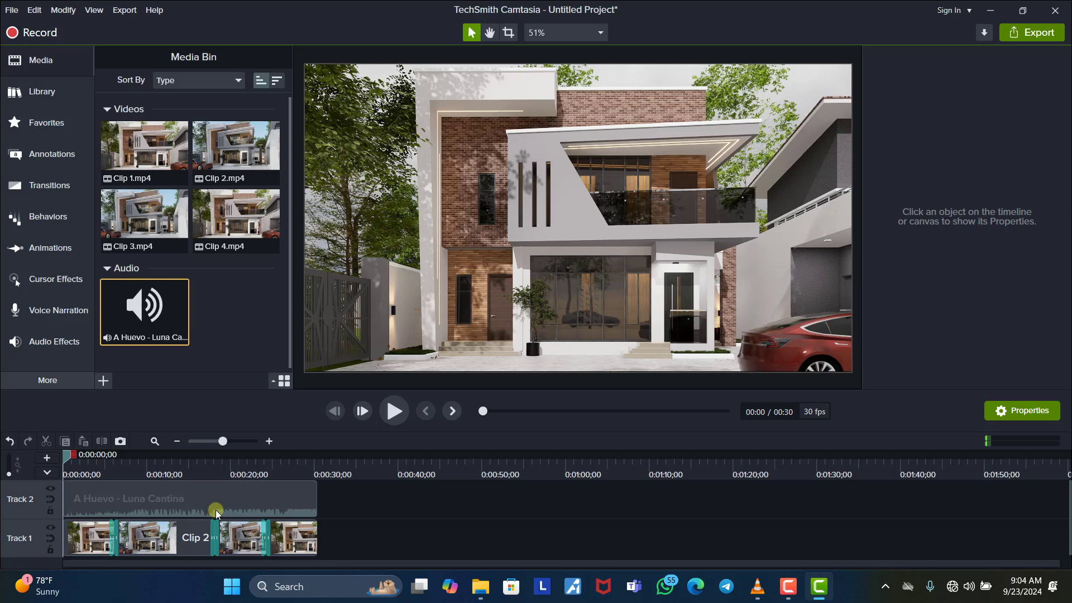
click(97, 527)
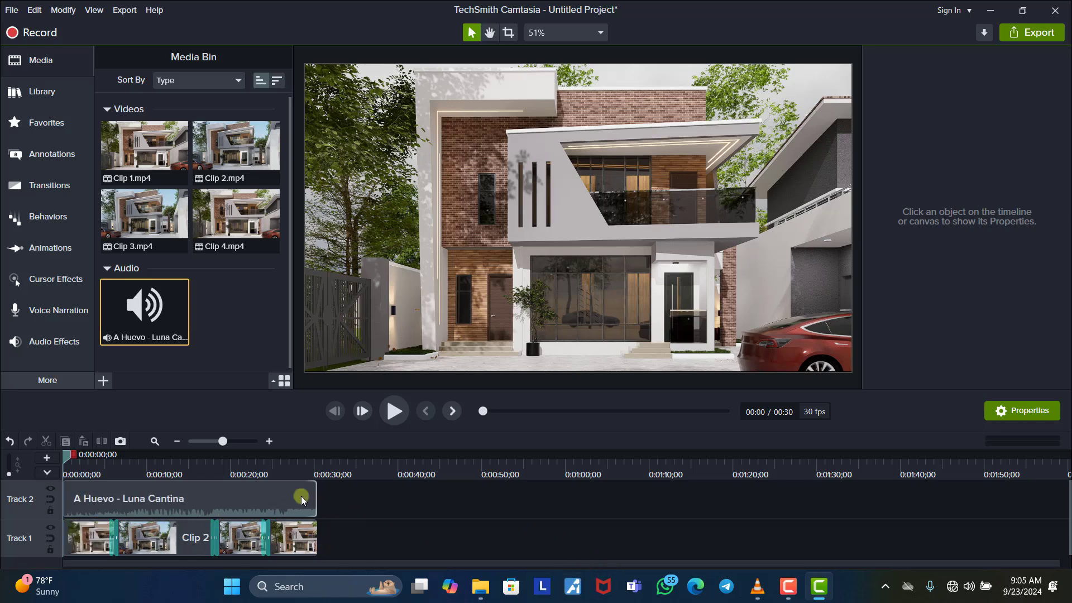
Export the project as a local video named animation in the YOUTUBR VIDEOS folder, and close the browser preview and the production results
click(1033, 32)
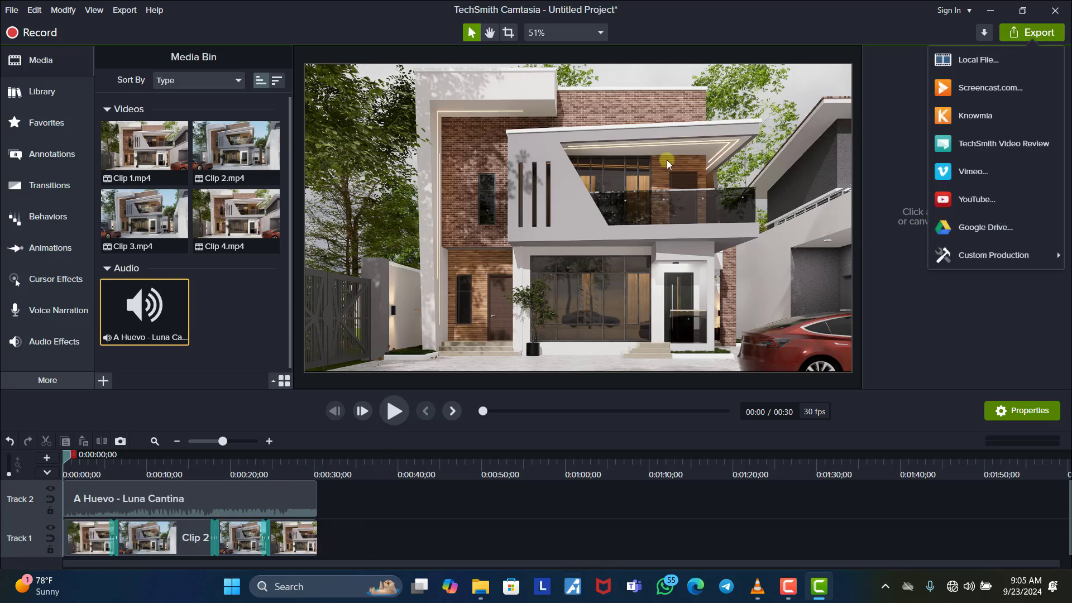
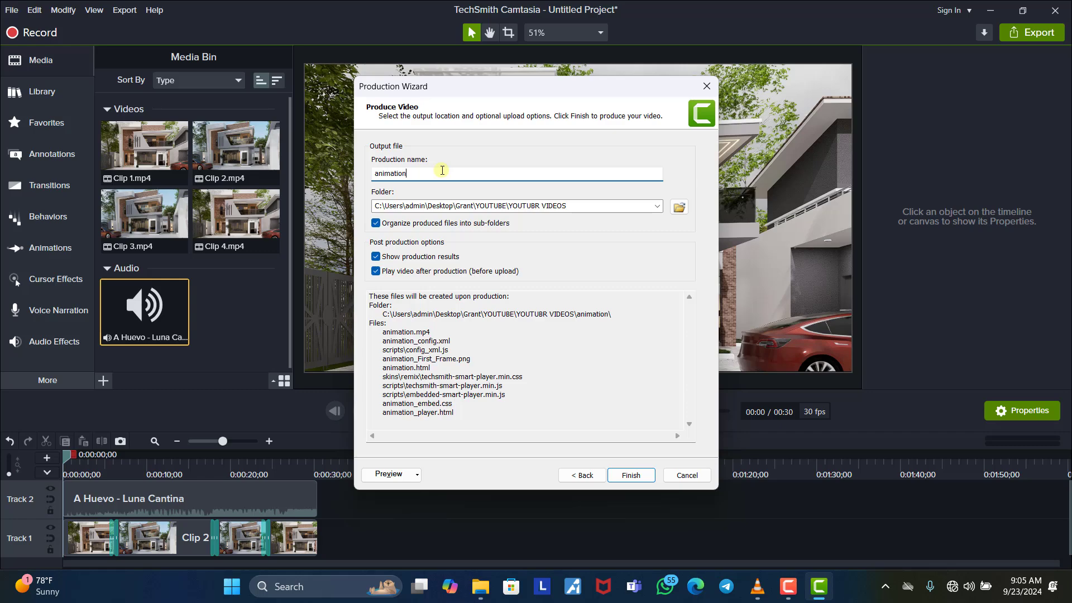
click(619, 479)
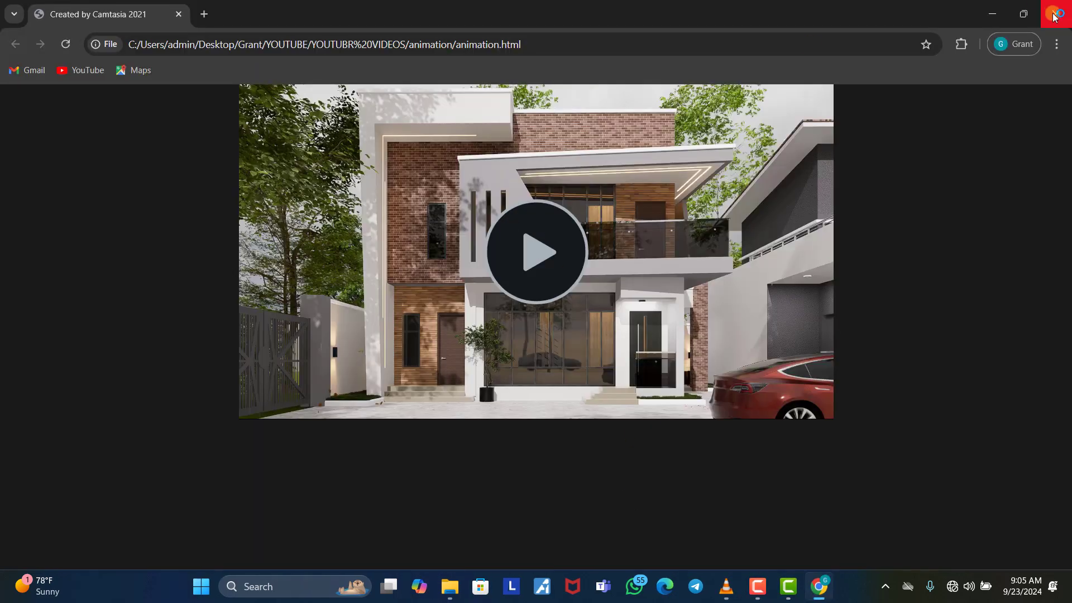
click(1055, 16)
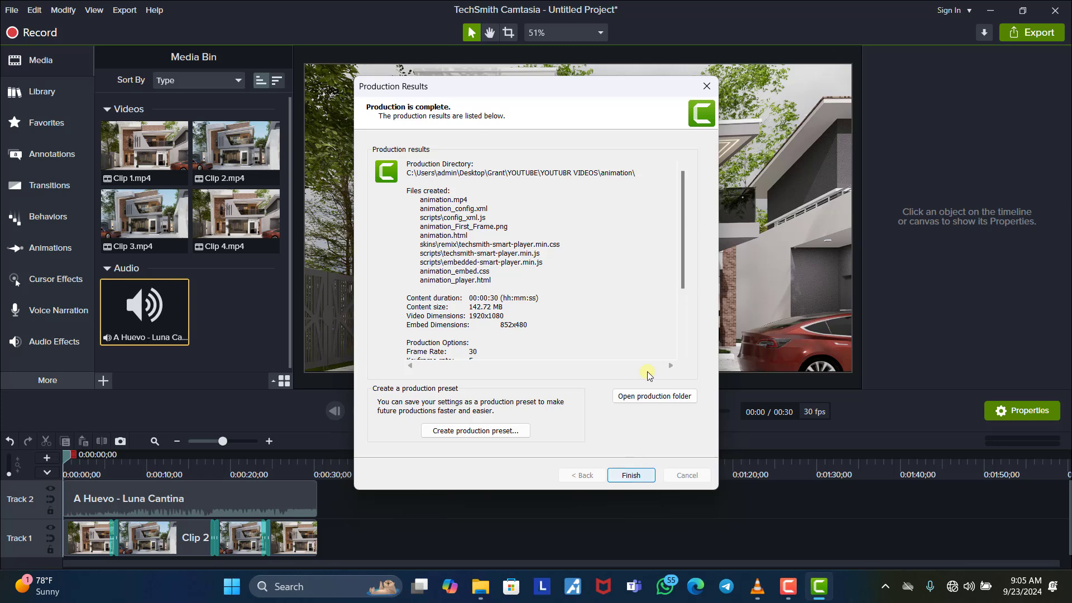
click(706, 86)
Close Camtasia without saving the project and switch back to File Explorer
click(1052, 10)
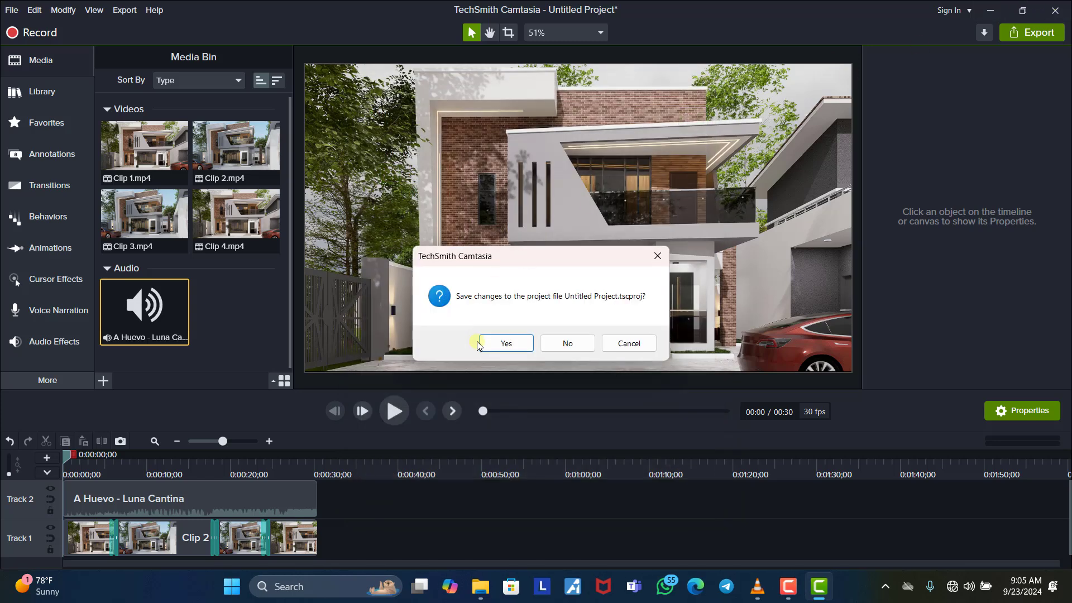
click(565, 342)
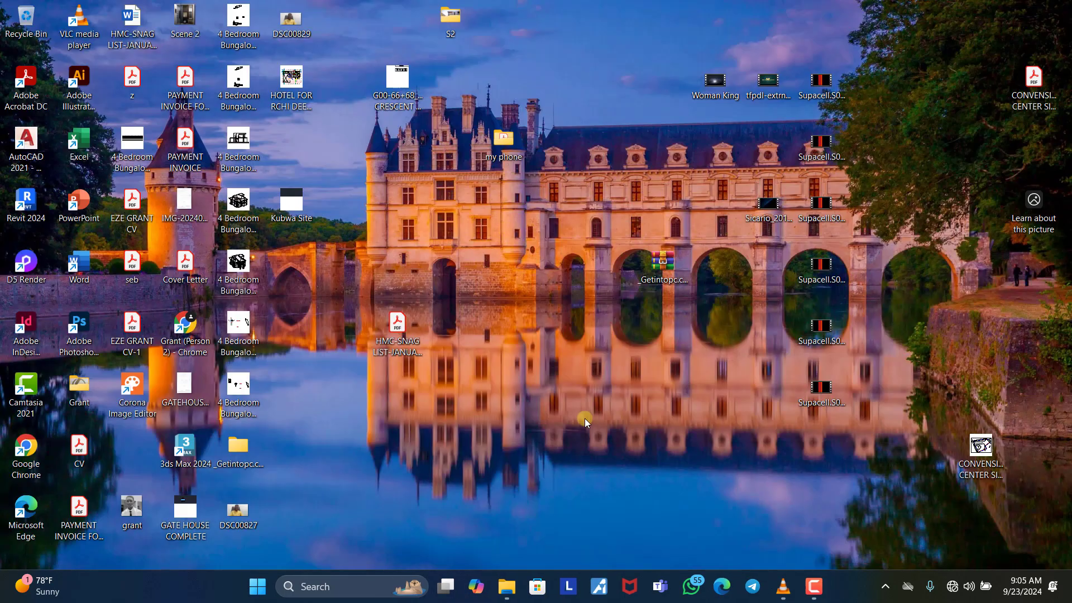
click(506, 586)
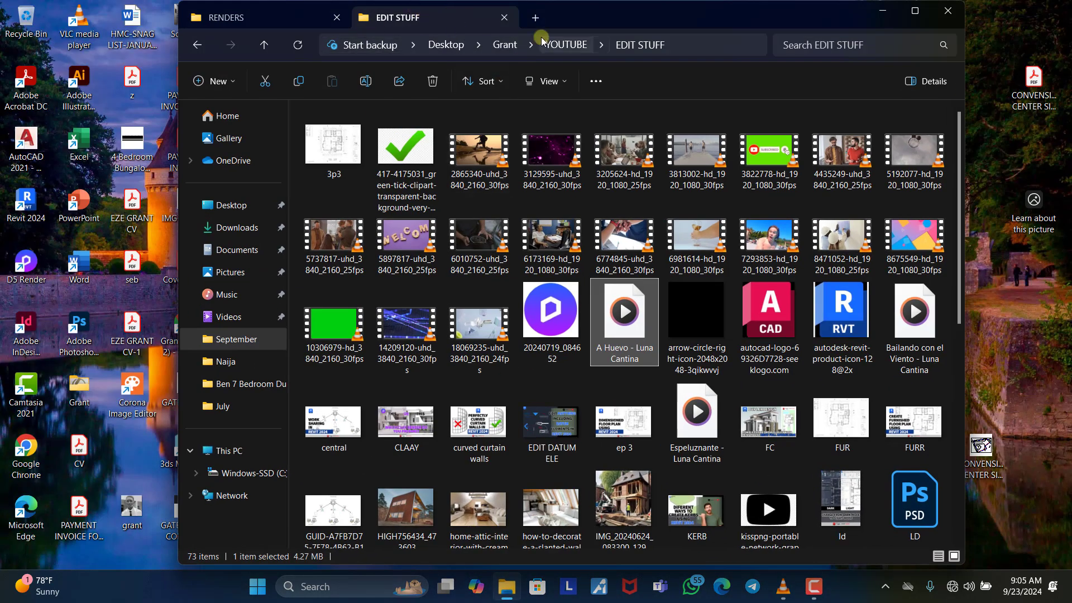
Go up to the YOUTUBE folder and open the animation export folder inside YOUTUBR VIDEOS
click(564, 44)
double_click(388, 149)
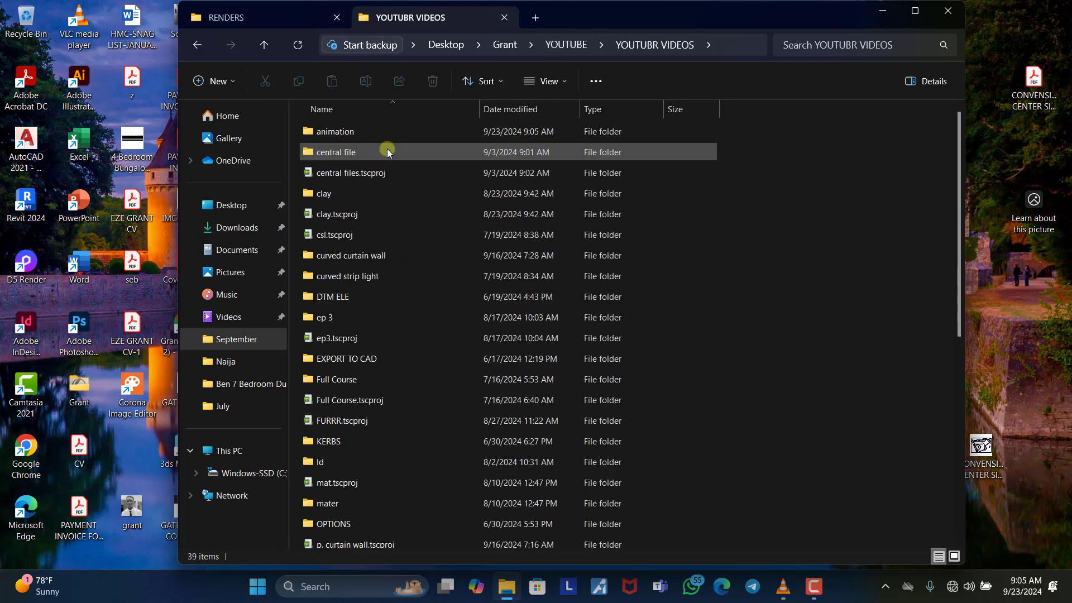
double_click(364, 139)
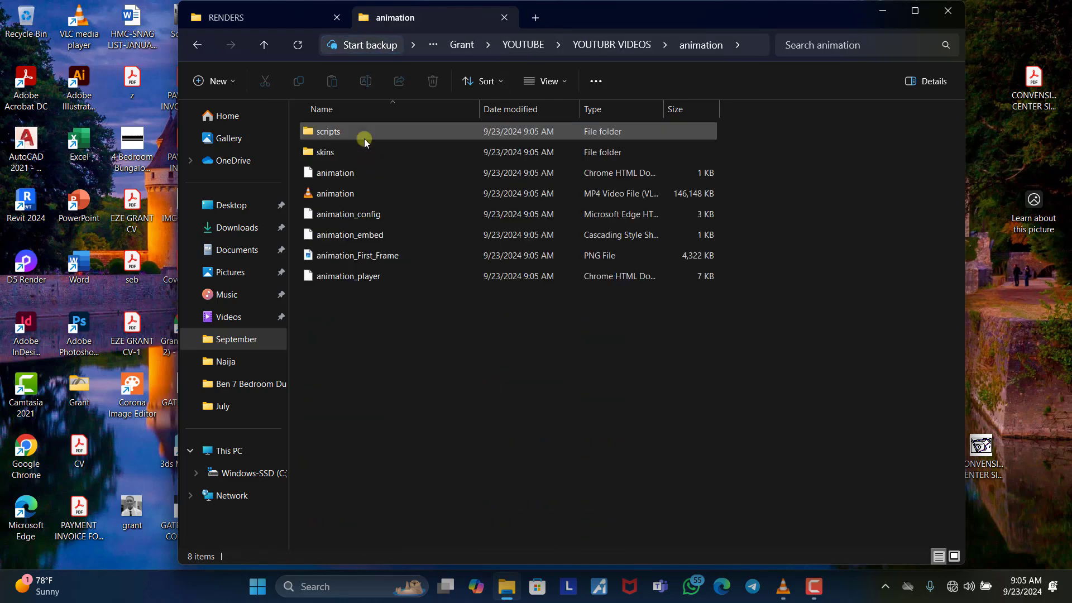
Play the exported animation MP4 in VLC media player and watch the walkthrough in full screen
click(360, 192)
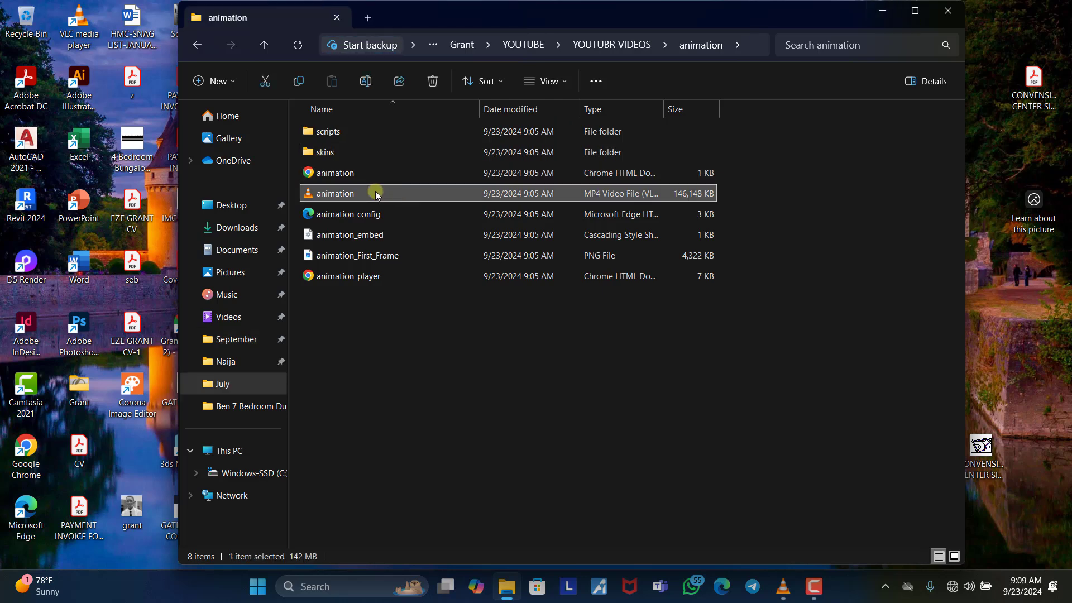
double_click(374, 194)
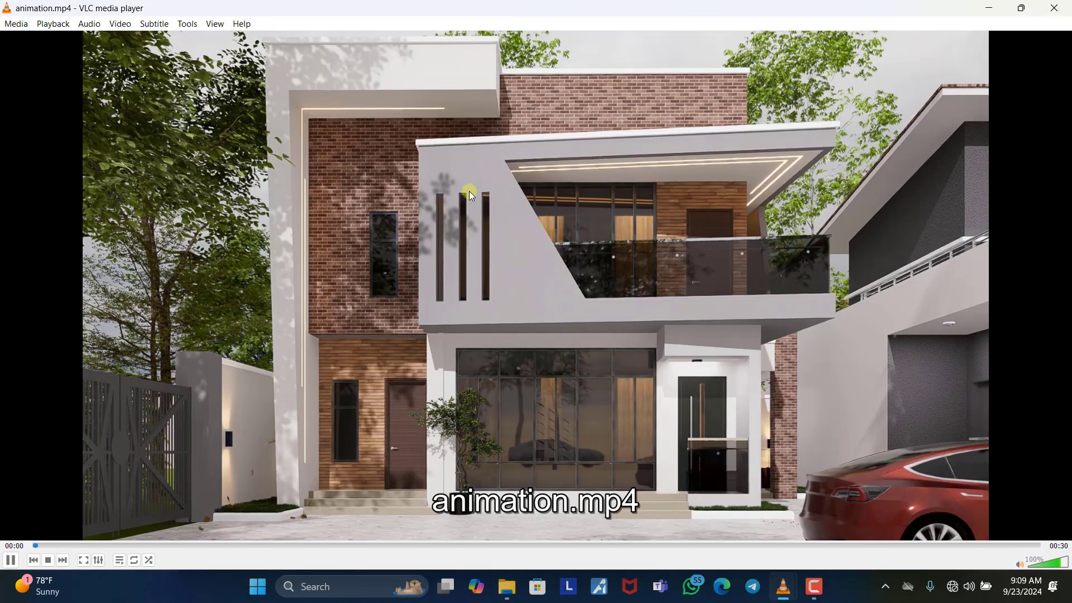
double_click(848, 103)
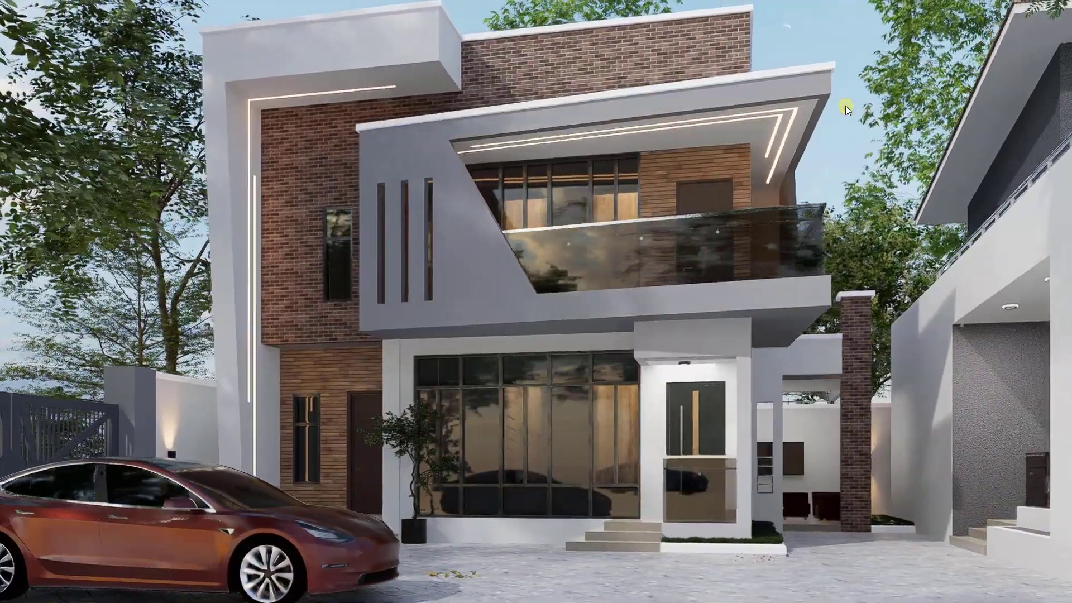
double_click(795, 130)
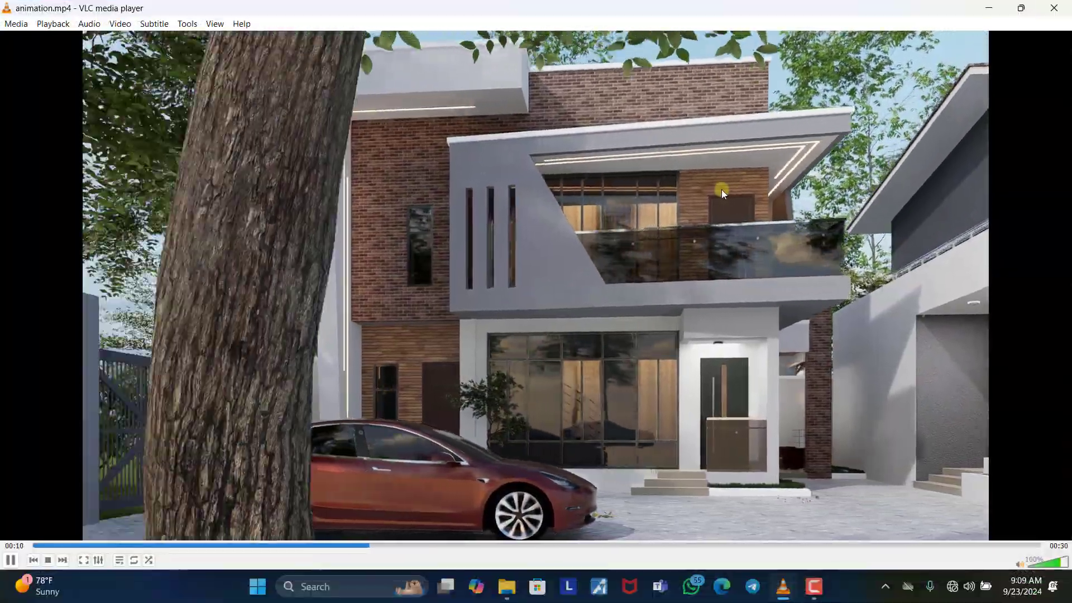
double_click(721, 190)
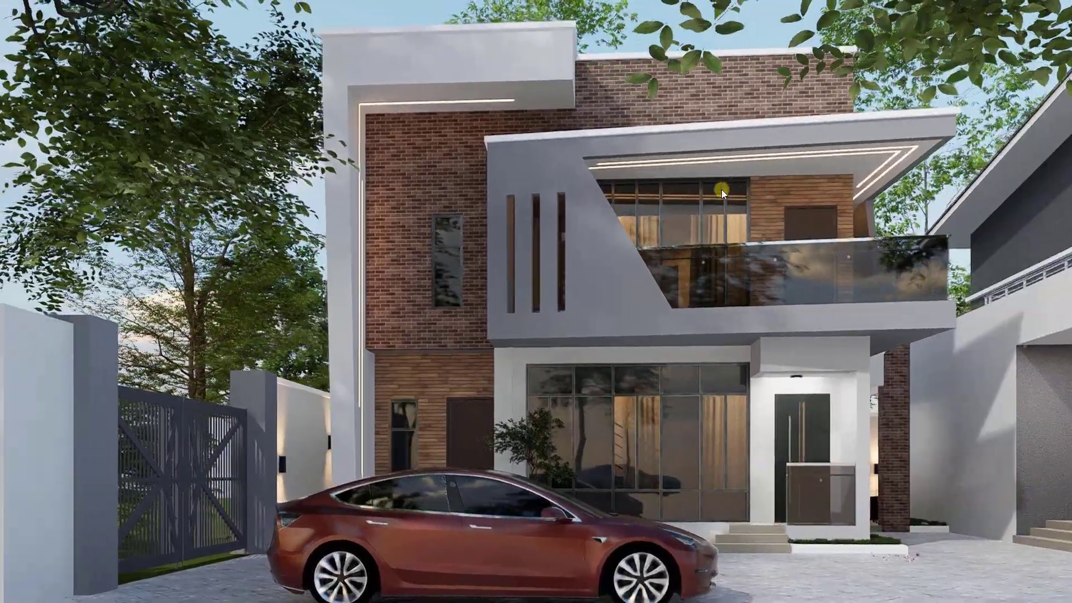